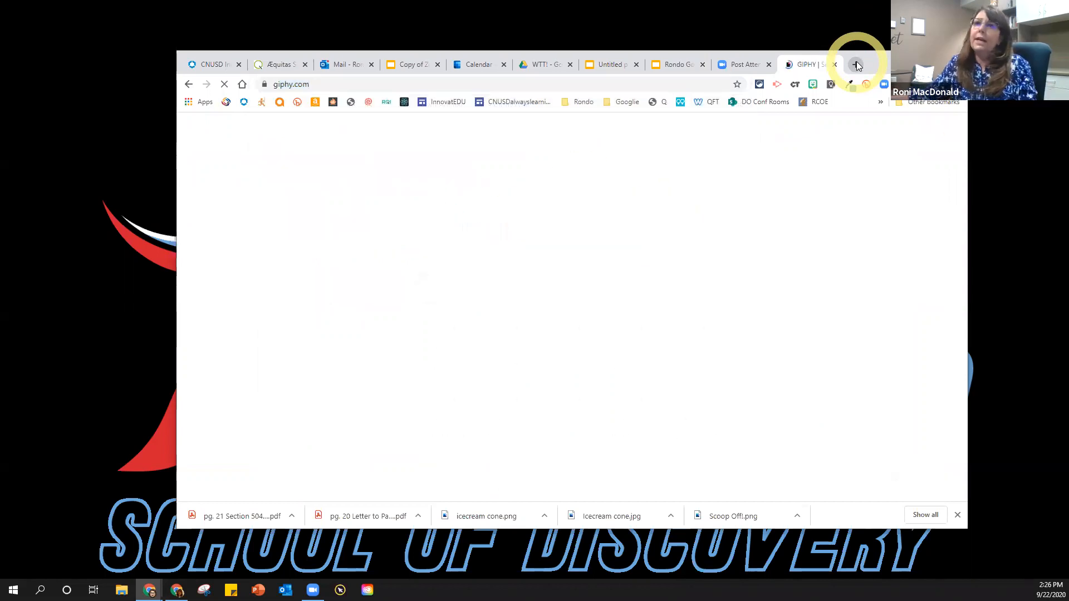
Try to search GIPHY for "wave"
{"action": "left_click", "coordinate": [530, 300]}
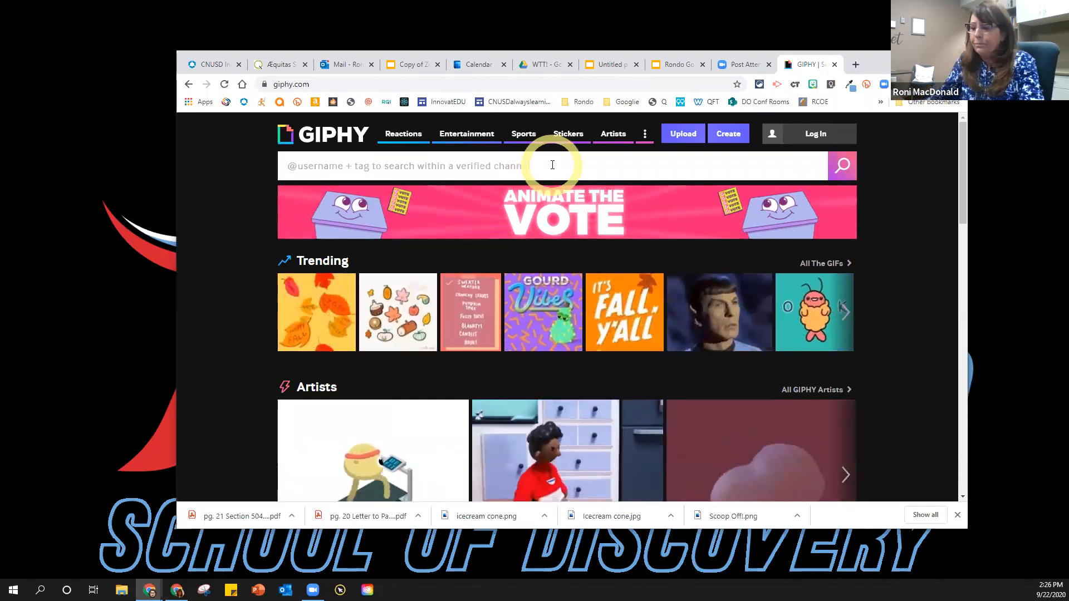
{"action": "type", "text": "wa"}
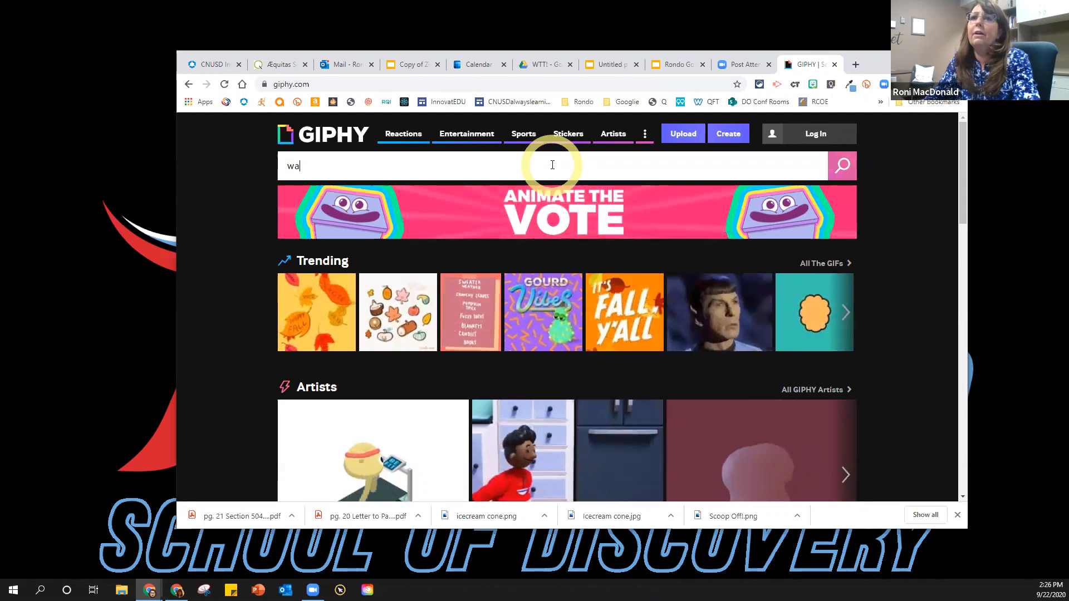
{"action": "type", "text": "ve"}
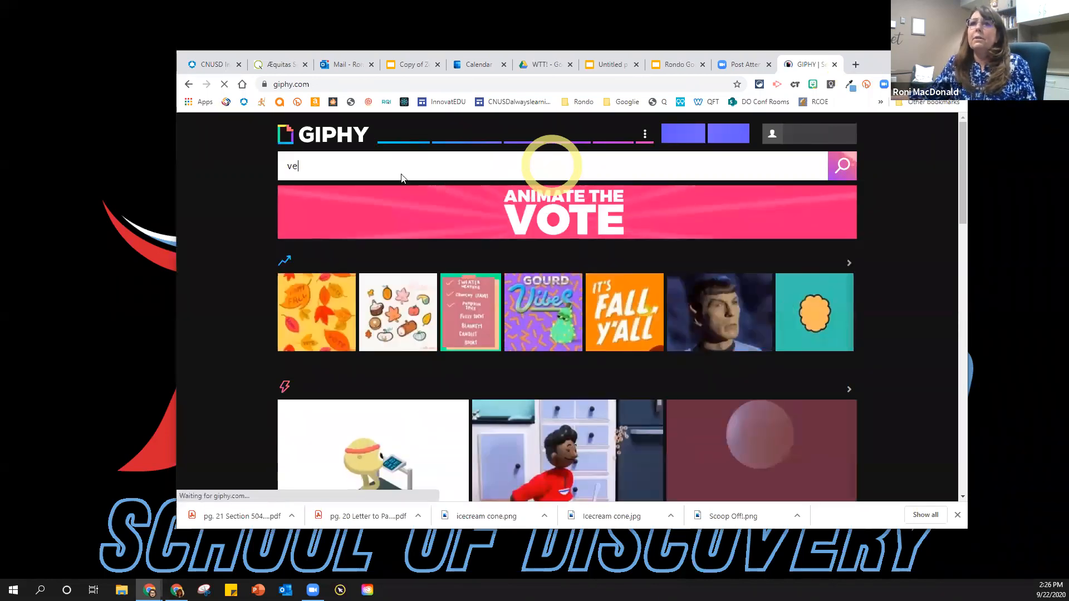
{"action": "key", "text": "Return"}
Replace the GIPHY search term with "veave" and run the search
{"action": "left_click_drag", "start_coordinate": [304, 166], "coordinate": [269, 162]}
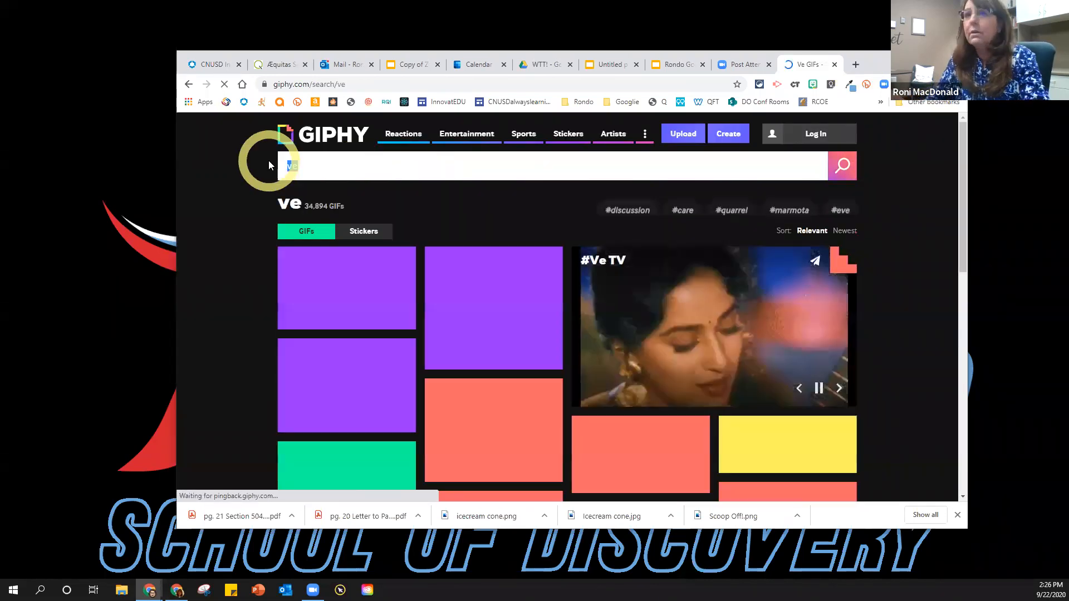
{"action": "type", "text": "veave"}
{"action": "key", "text": "Return"}
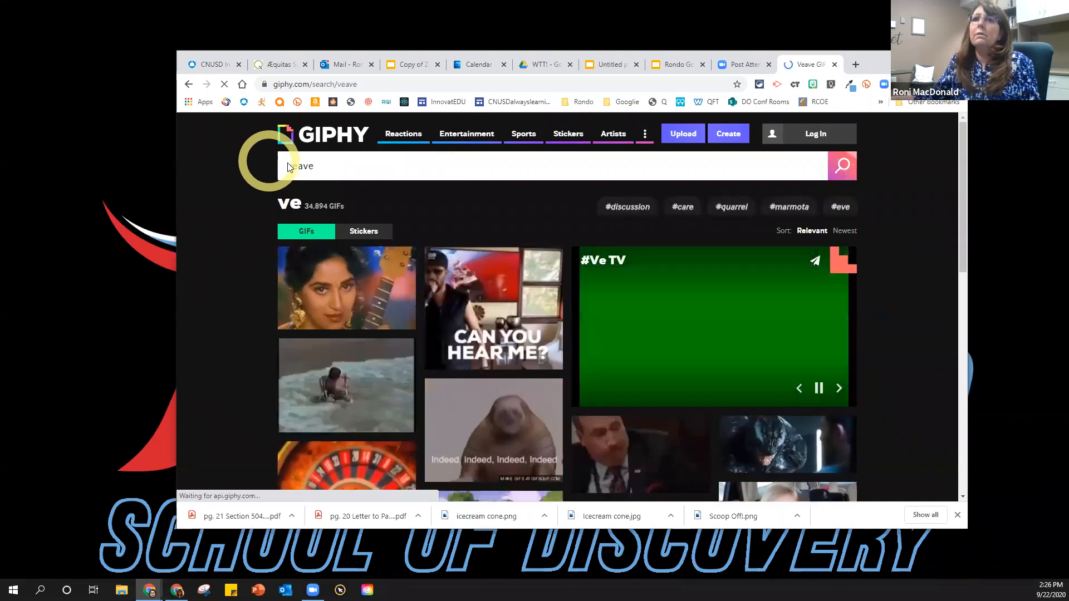
Change the GIPHY search term to "veavee" and run the search again
{"action": "left_click_drag", "start_coordinate": [319, 169], "coordinate": [235, 162]}
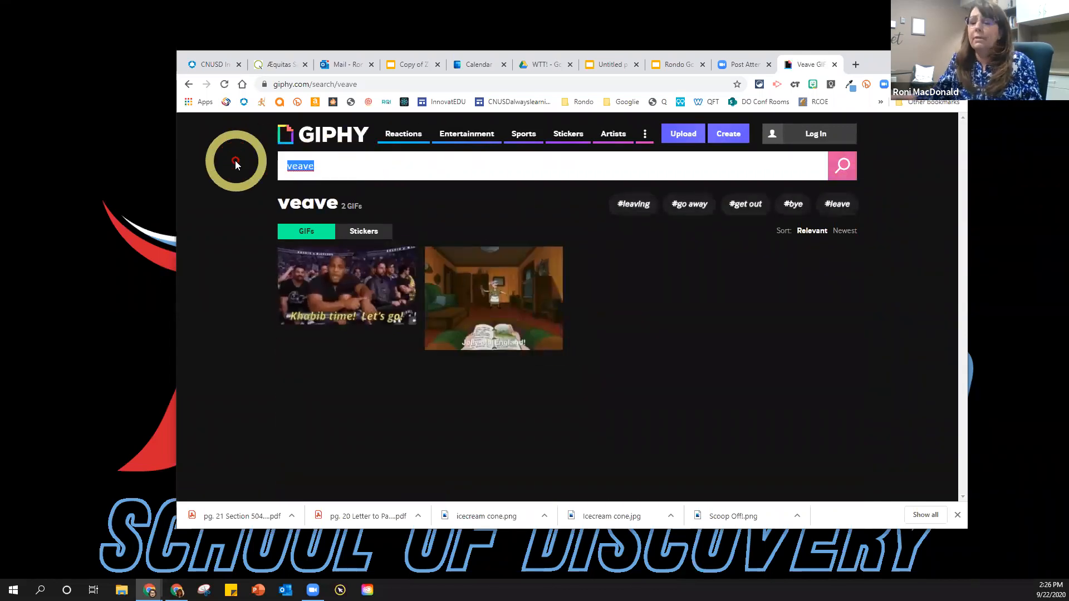
{"action": "type", "text": "veavee"}
{"action": "key", "text": "Return"}
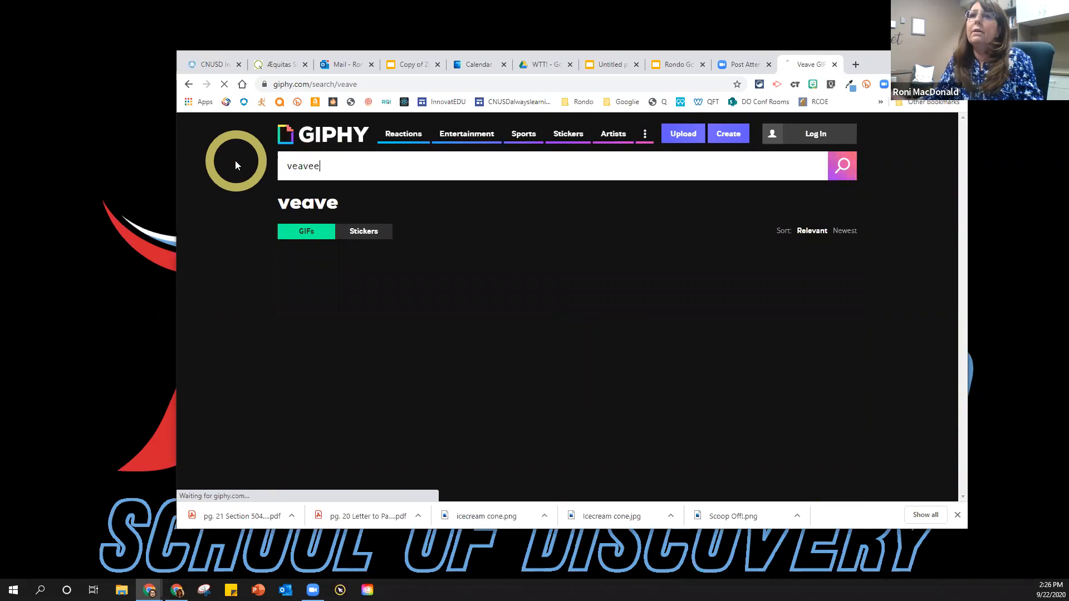
{"action": "left_click_drag", "start_coordinate": [460, 167], "coordinate": [254, 156]}
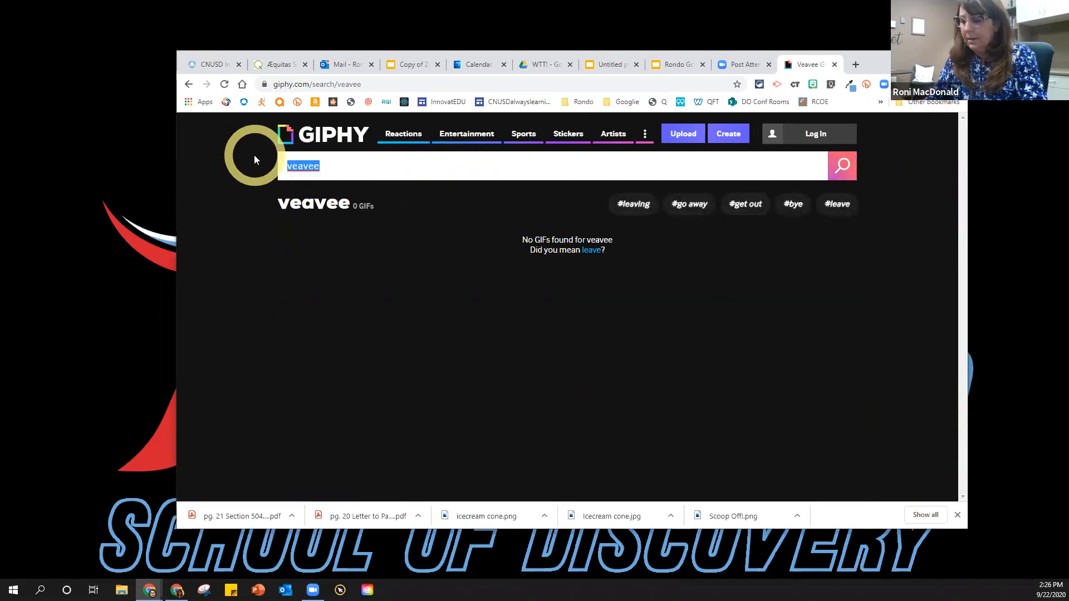
{"action": "type", "text": "veaveeve"}
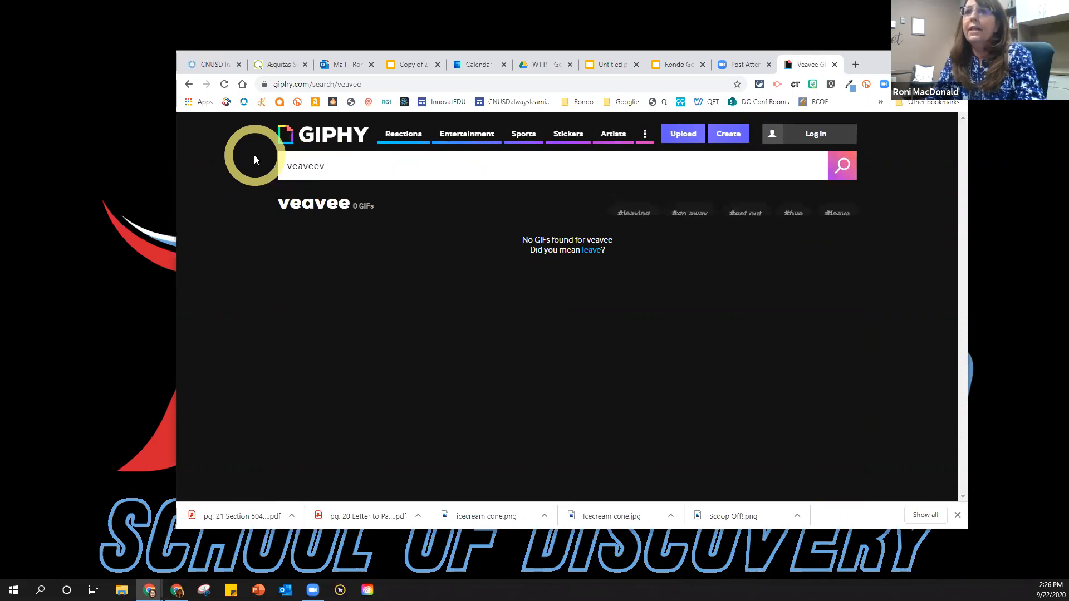
{"action": "key", "text": "BackSpace"}
{"action": "key", "text": "BackSpace"}
{"action": "key", "text": "BackSpace"}
{"action": "key", "text": "BackSpace"}
{"action": "key", "text": "BackSpace"}
{"action": "key", "text": "BackSpace"}
{"action": "key", "text": "BackSpace"}
{"action": "key", "text": "BackSpace"}
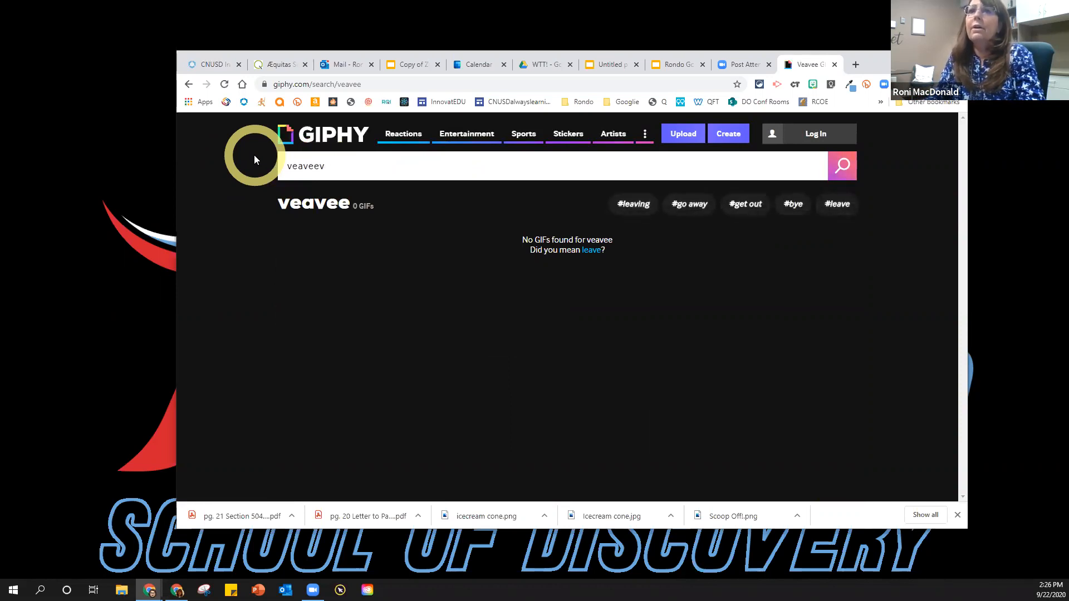
{"action": "type", "text": "veaveeav"}
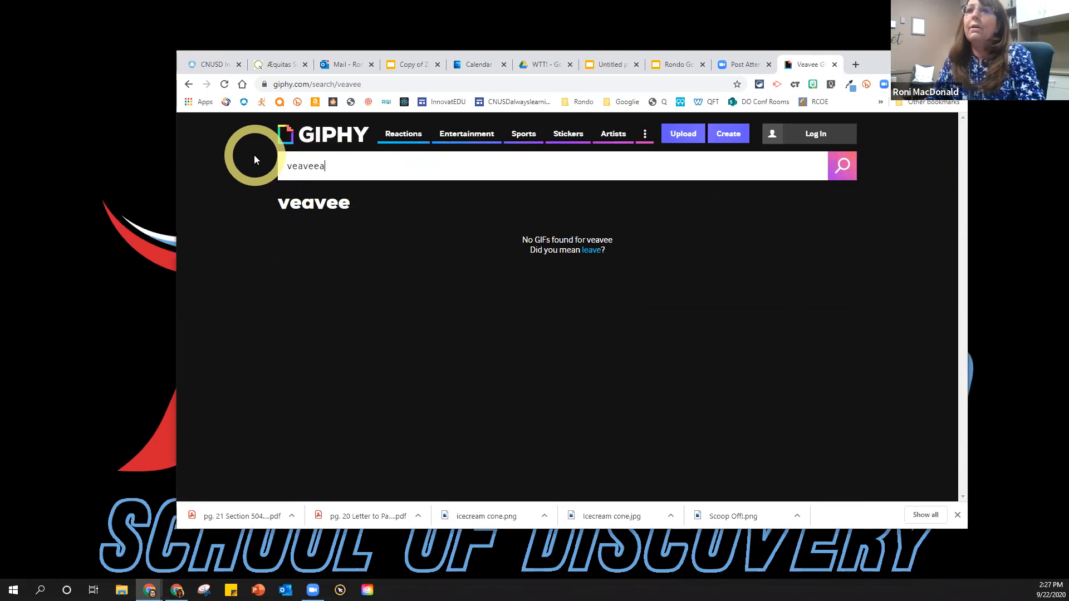
{"action": "key", "text": "BackSpace"}
{"action": "key", "text": "BackSpace"}
{"action": "key", "text": "BackSpace"}
{"action": "key", "text": "BackSpace"}
{"action": "key", "text": "BackSpace"}
{"action": "key", "text": "BackSpace"}
{"action": "key", "text": "BackSpace"}
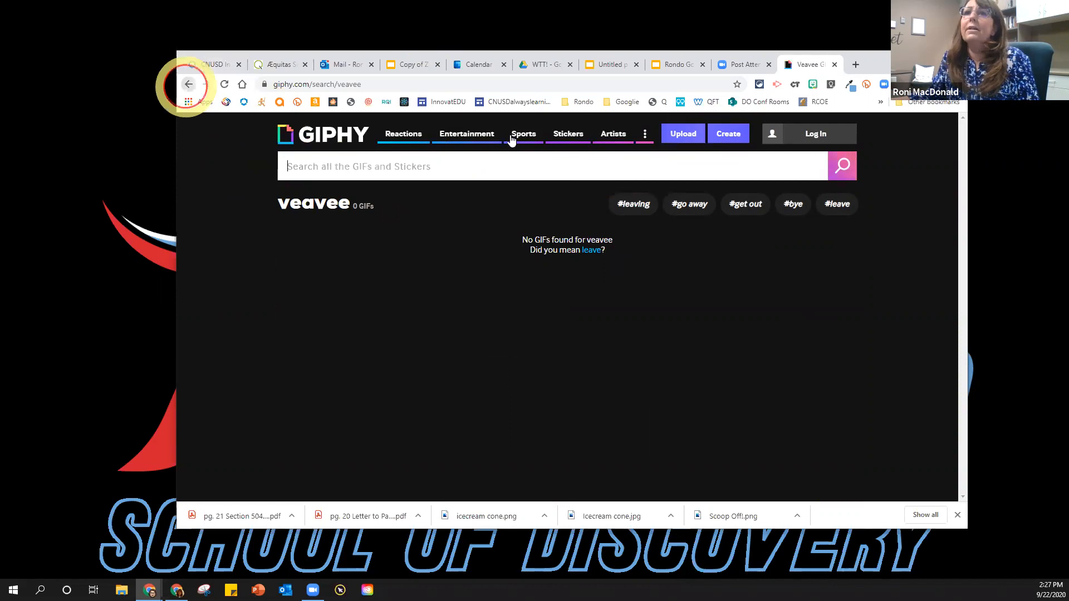
Go back through the previous search results to the GIPHY home page
{"action": "left_click", "coordinate": [189, 84]}
{"action": "left_click_drag", "start_coordinate": [358, 167], "coordinate": [260, 168]}
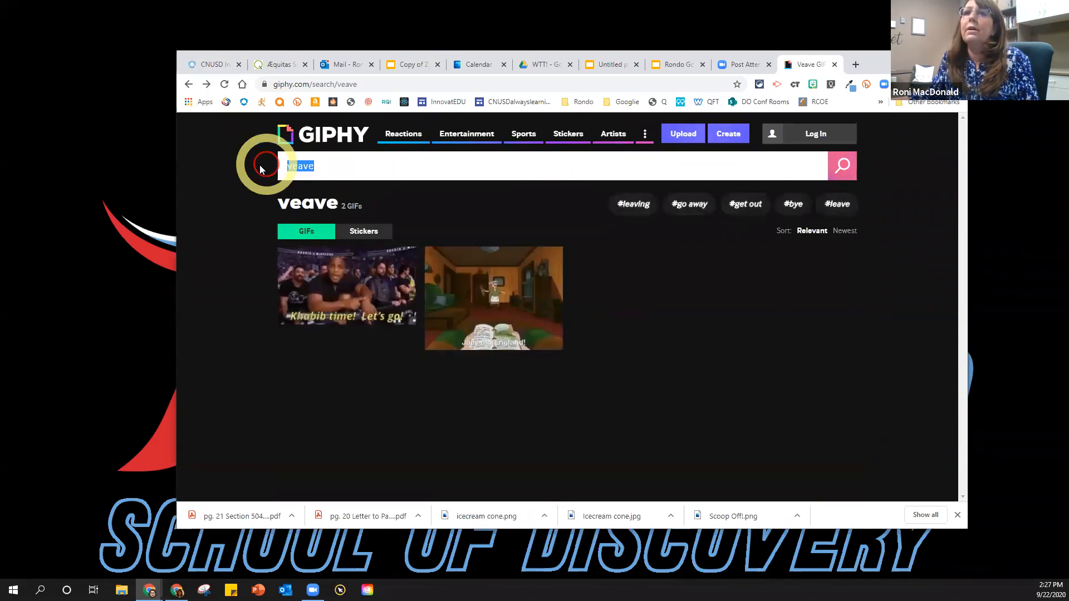
{"action": "left_click", "coordinate": [188, 84]}
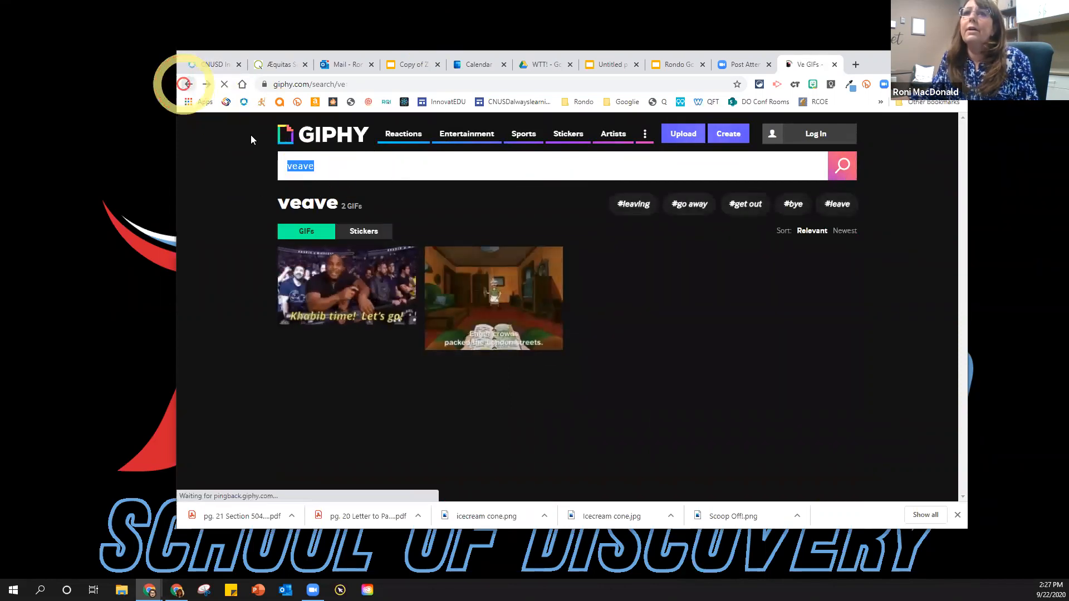
{"action": "left_click_drag", "start_coordinate": [379, 164], "coordinate": [267, 159]}
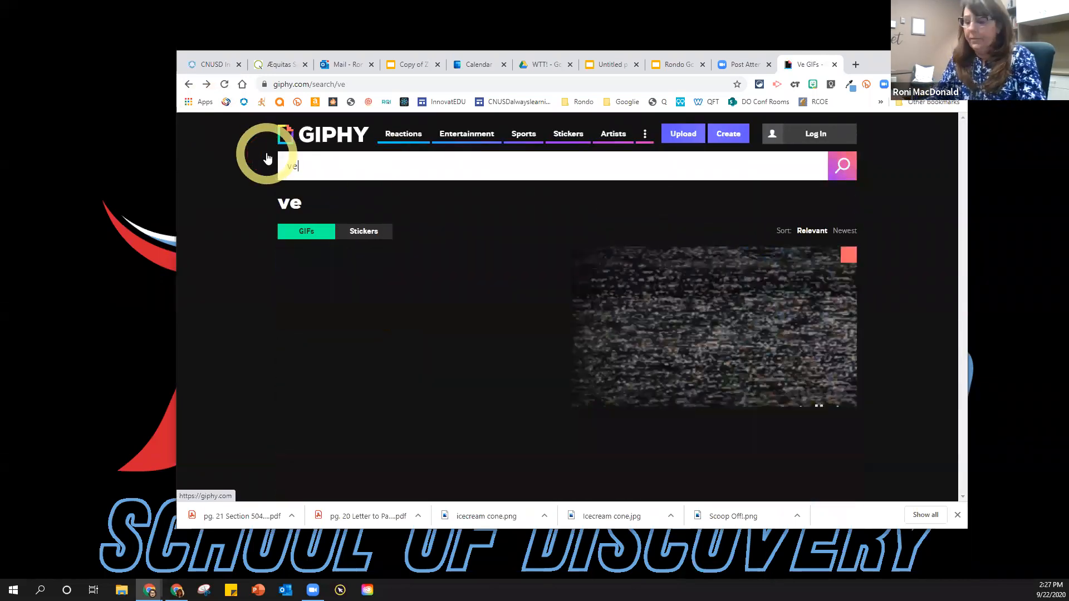
{"action": "type", "text": "veurr"}
{"action": "key", "text": "BackSpace"}
{"action": "key", "text": "BackSpace"}
{"action": "key", "text": "BackSpace"}
{"action": "key", "text": "BackSpace"}
{"action": "key", "text": "BackSpace"}
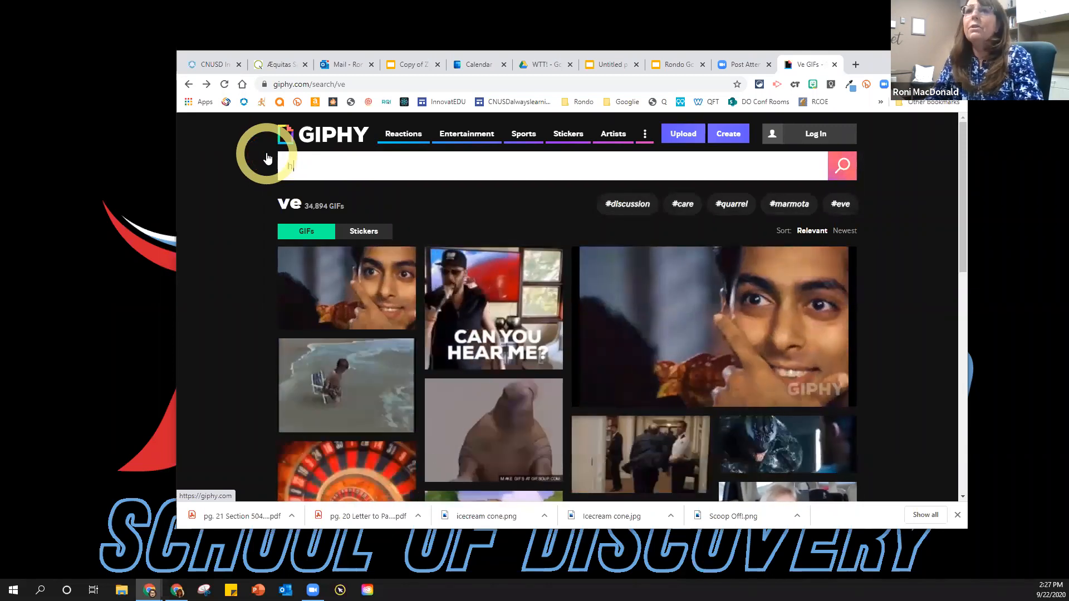
{"action": "type", "text": "ve"}
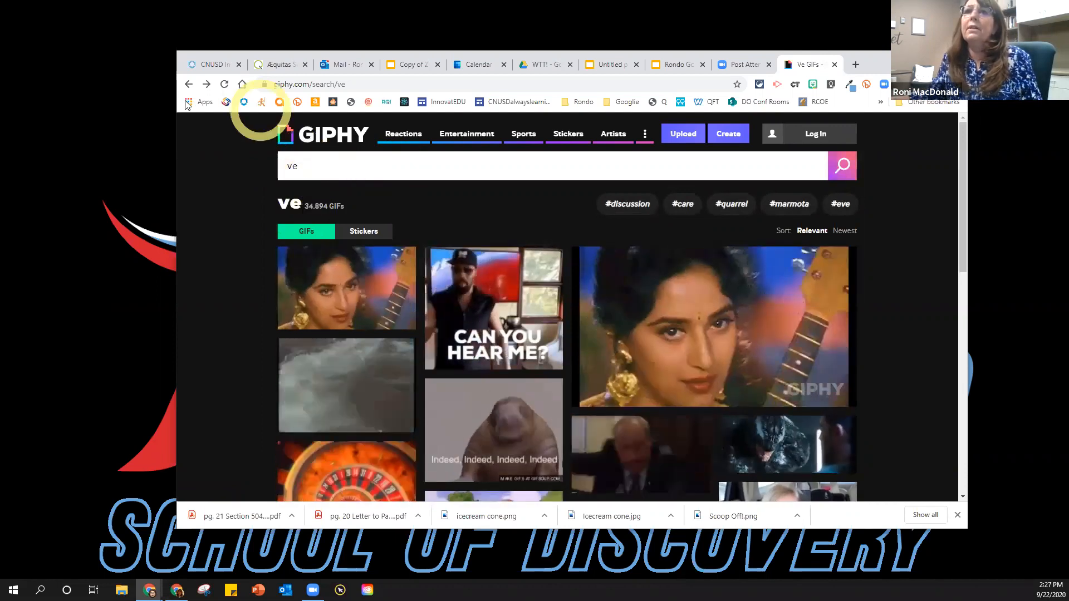
{"action": "left_click", "coordinate": [189, 84]}
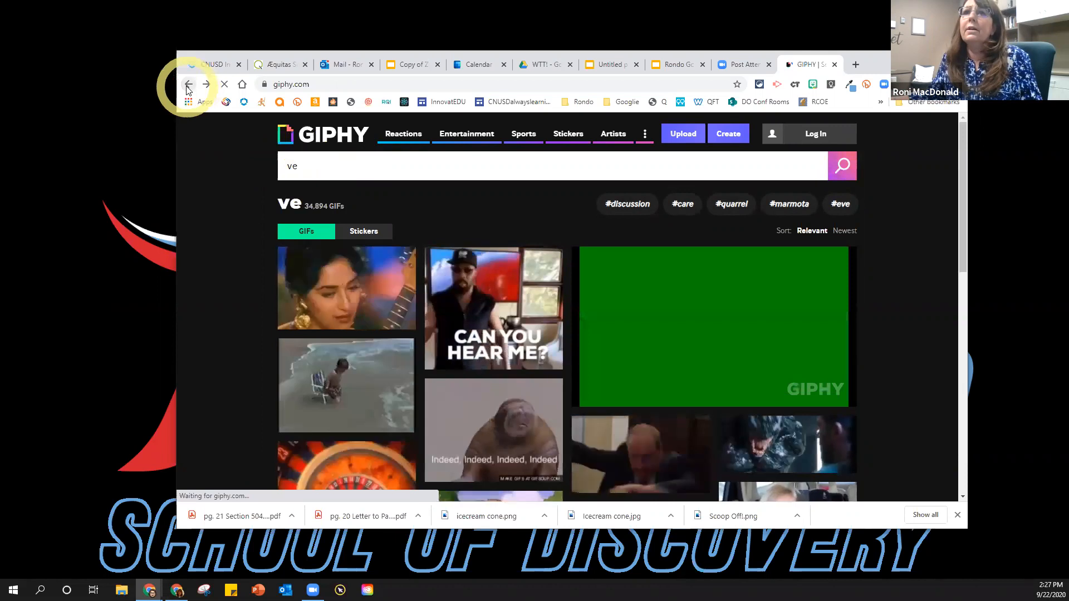
{"action": "left_click", "coordinate": [313, 161]}
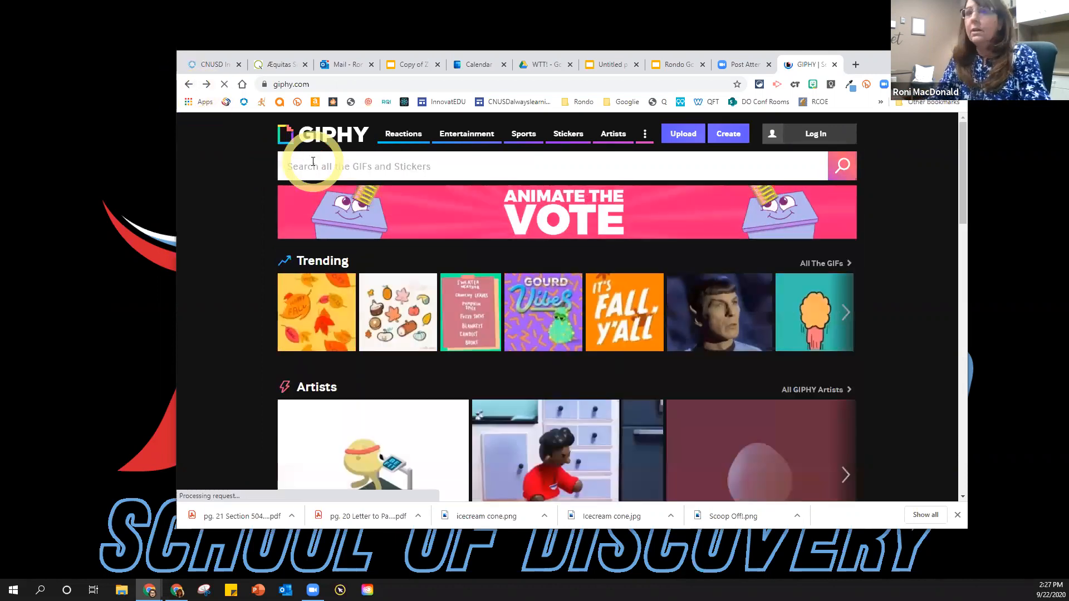
{"action": "type", "text": "icane"}
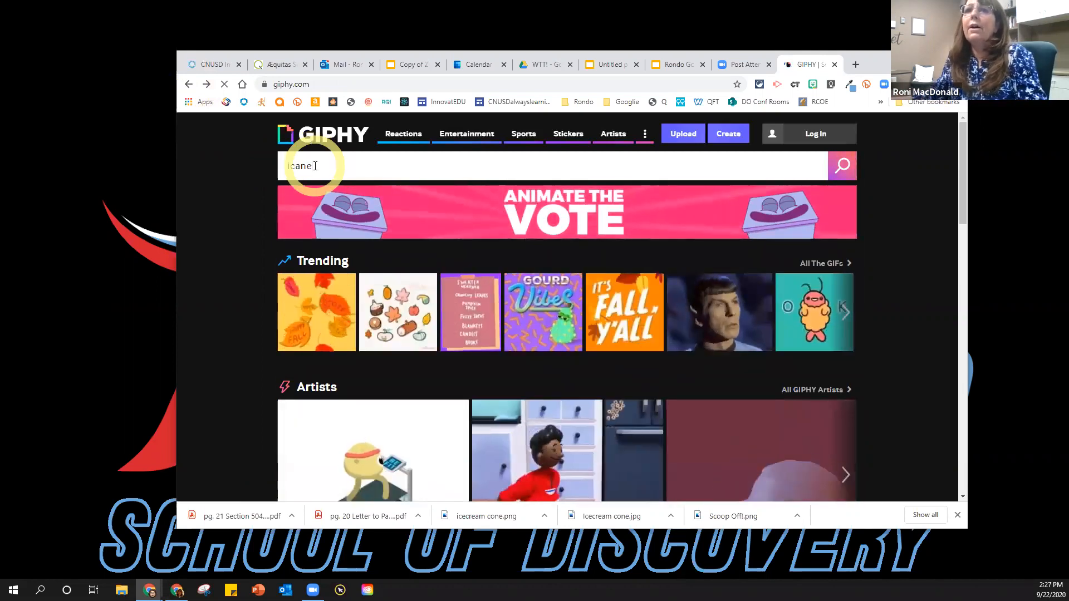
{"action": "key", "text": "BackSpace"}
{"action": "key", "text": "BackSpace"}
{"action": "key", "text": "BackSpace"}
{"action": "key", "text": "BackSpace"}
{"action": "key", "text": "BackSpace"}
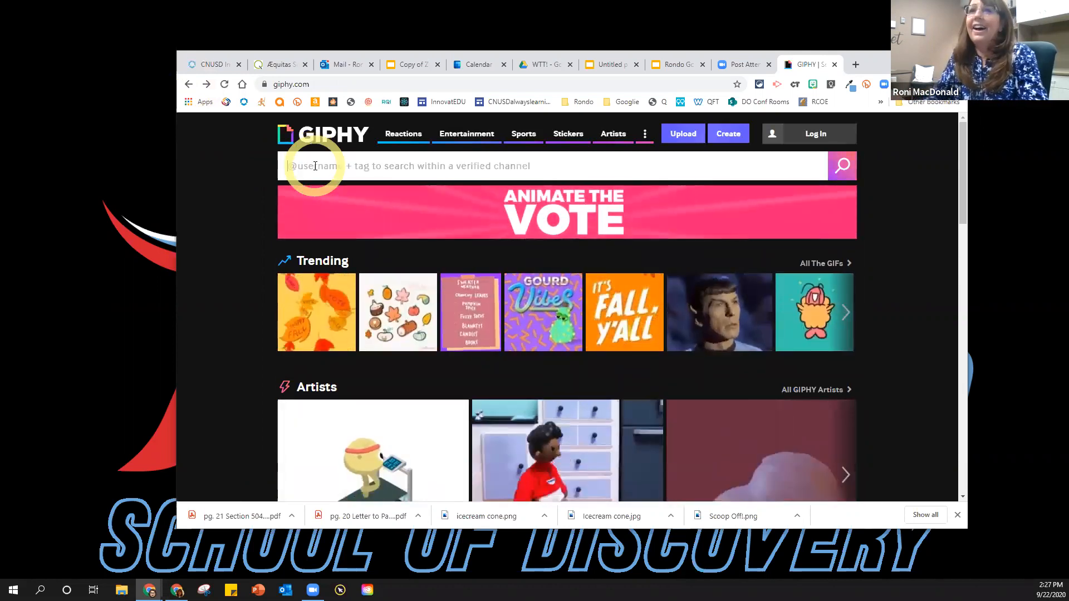
{"action": "type", "text": "hur"}
{"action": "key", "text": "BackSpace"}
{"action": "key", "text": "BackSpace"}
{"action": "key", "text": "BackSpace"}
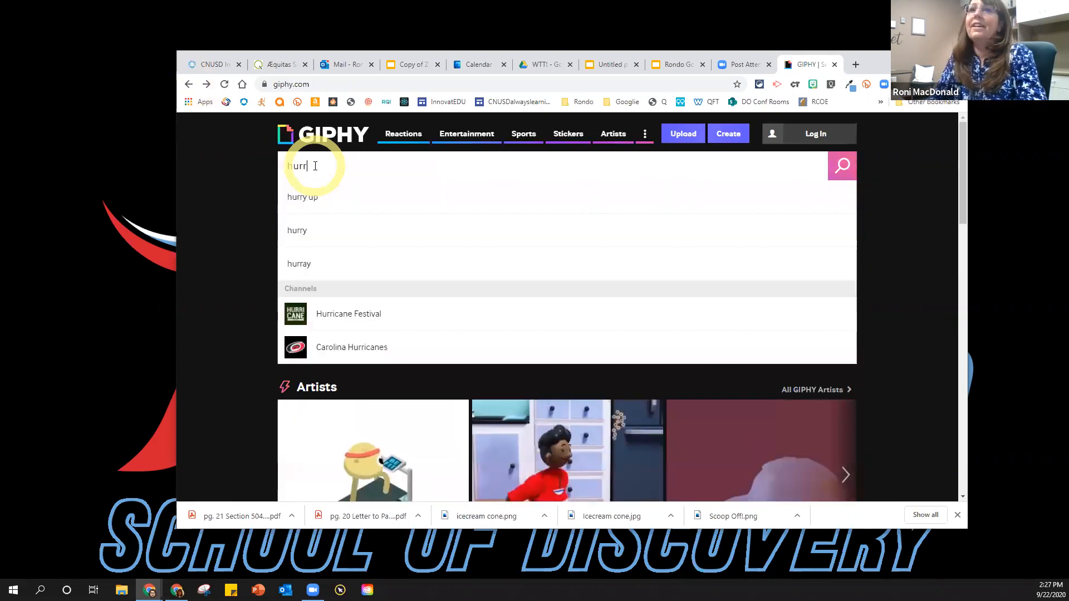
{"action": "type", "text": "i"}
{"action": "key", "text": "BackSpace"}
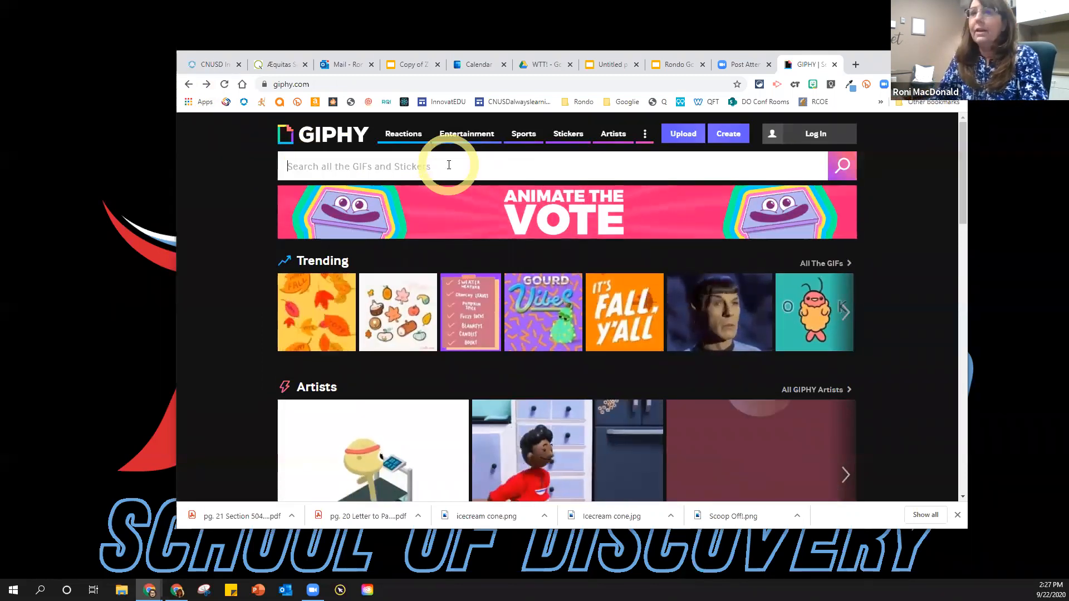
{"action": "key", "text": "BackSpace"}
{"action": "key", "text": "BackSpace"}
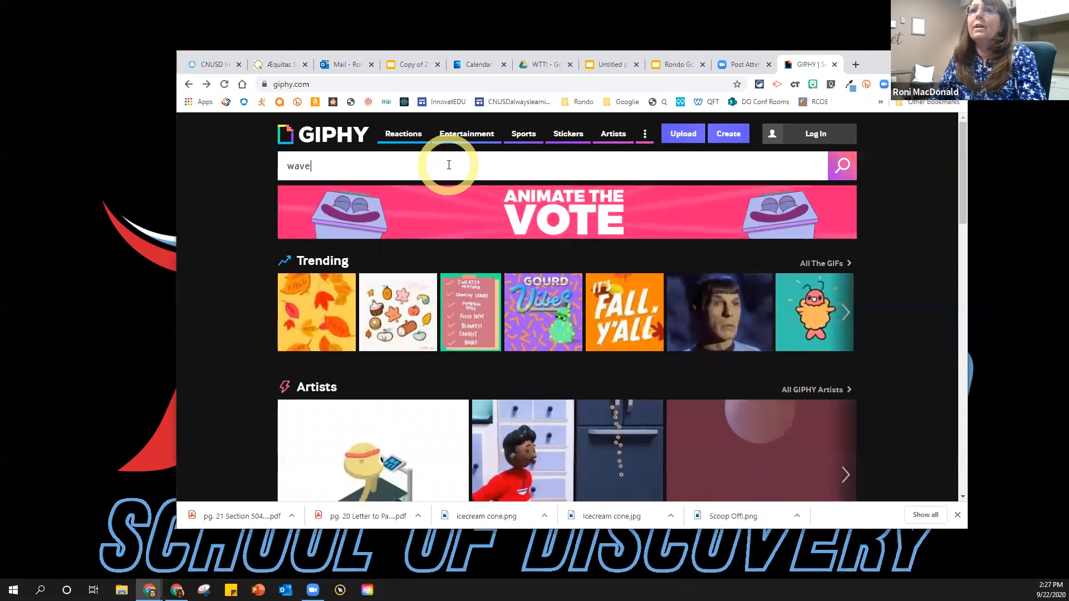
{"action": "key", "text": "BackSpace"}
{"action": "key", "text": "BackSpace"}
{"action": "key", "text": "BackSpace"}
{"action": "key", "text": "BackSpace"}
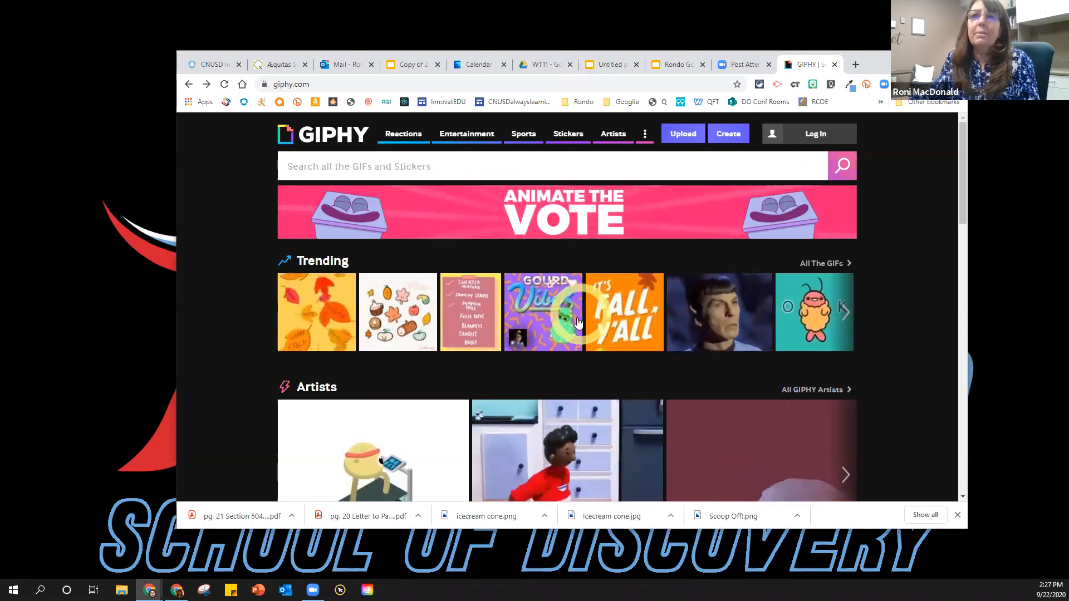
{"action": "left_click", "coordinate": [425, 219]}
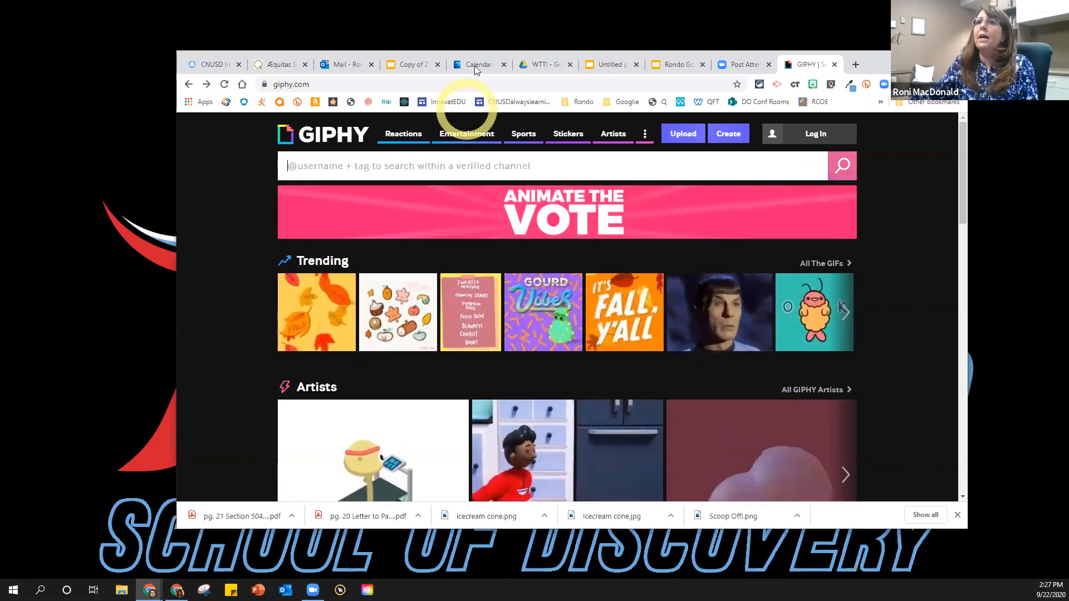
Leave GIPHY and open the Tenor website (tenor.com) in the same browser tab
{"action": "left_click", "coordinate": [368, 87]}
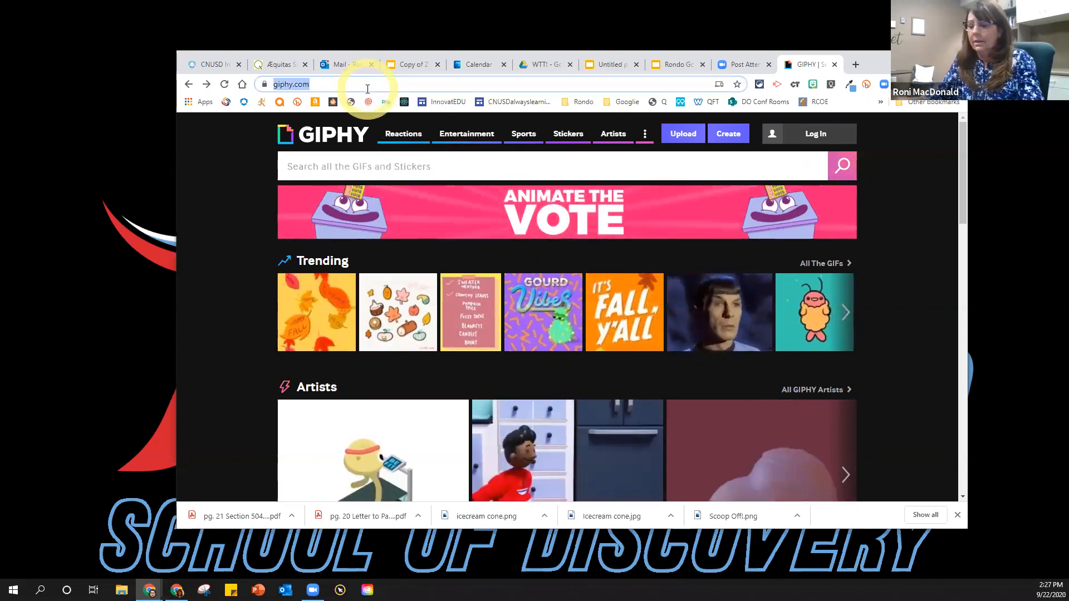
{"action": "type", "text": "tenor"}
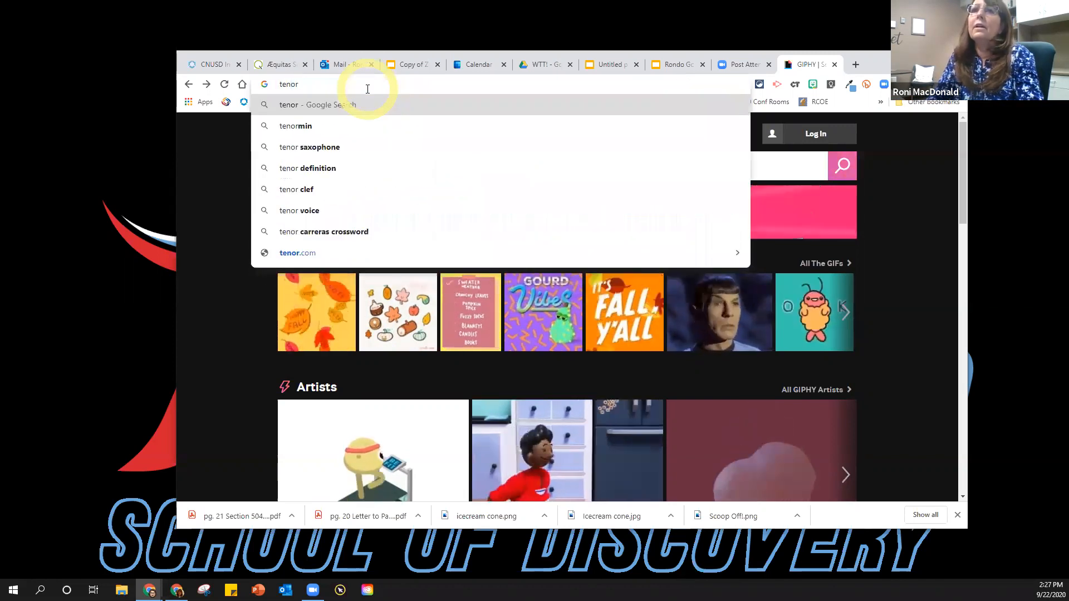
{"action": "key", "text": "Return"}
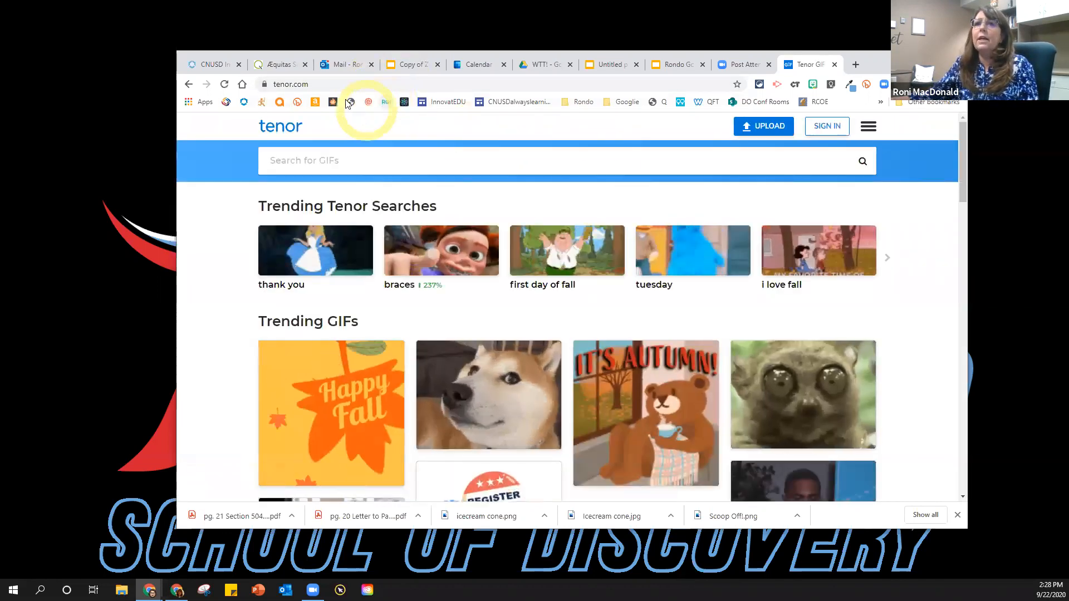
Search Tenor for "hurricane" and browse the GIF results
{"action": "left_click", "coordinate": [337, 161]}
{"action": "type", "text": "hurr"}
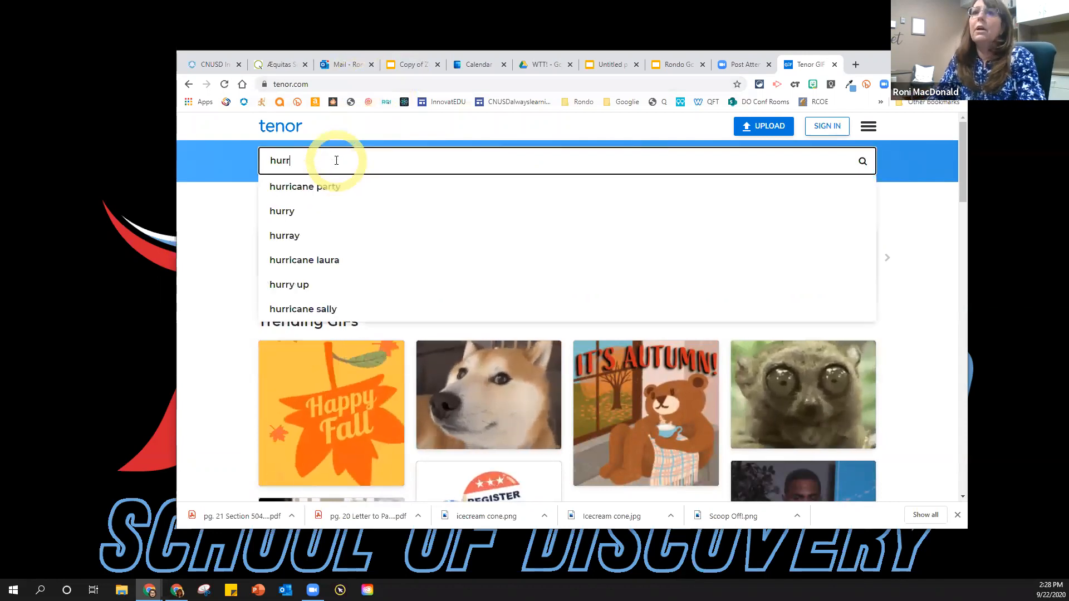
{"action": "type", "text": "icane"}
{"action": "key", "text": "Return"}
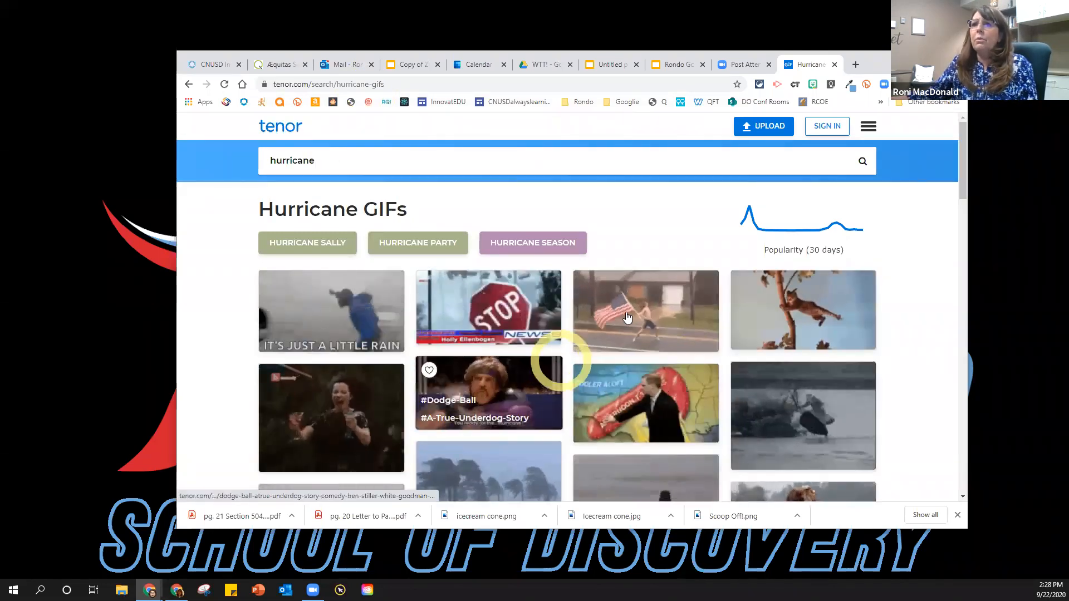
{"action": "scroll", "coordinate": [628, 317], "scroll_direction": "down", "scroll_amount": 2}
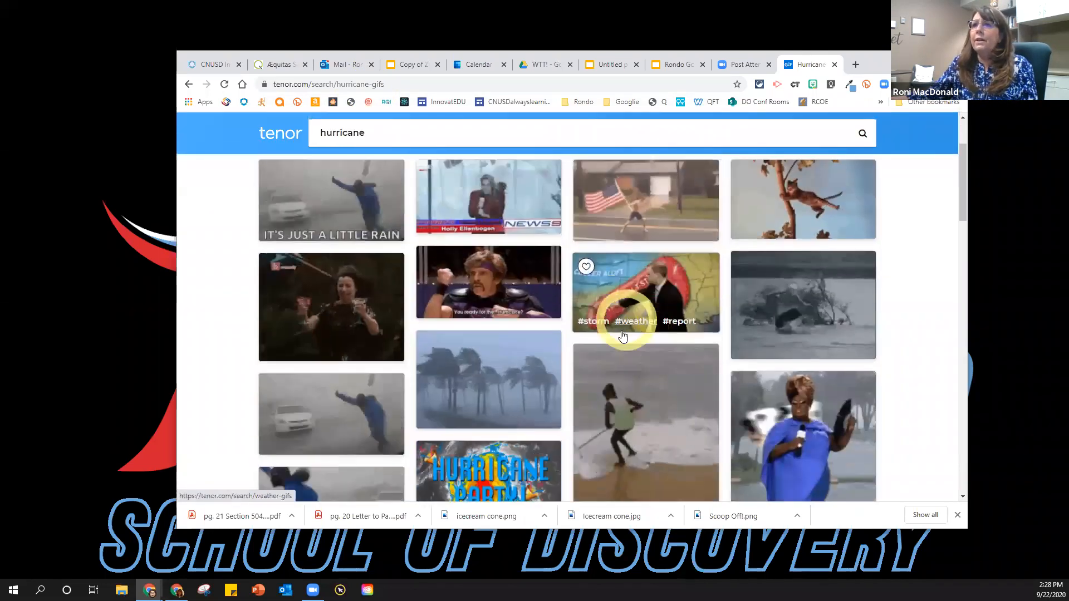
{"action": "scroll", "coordinate": [622, 336], "scroll_direction": "down", "scroll_amount": 7}
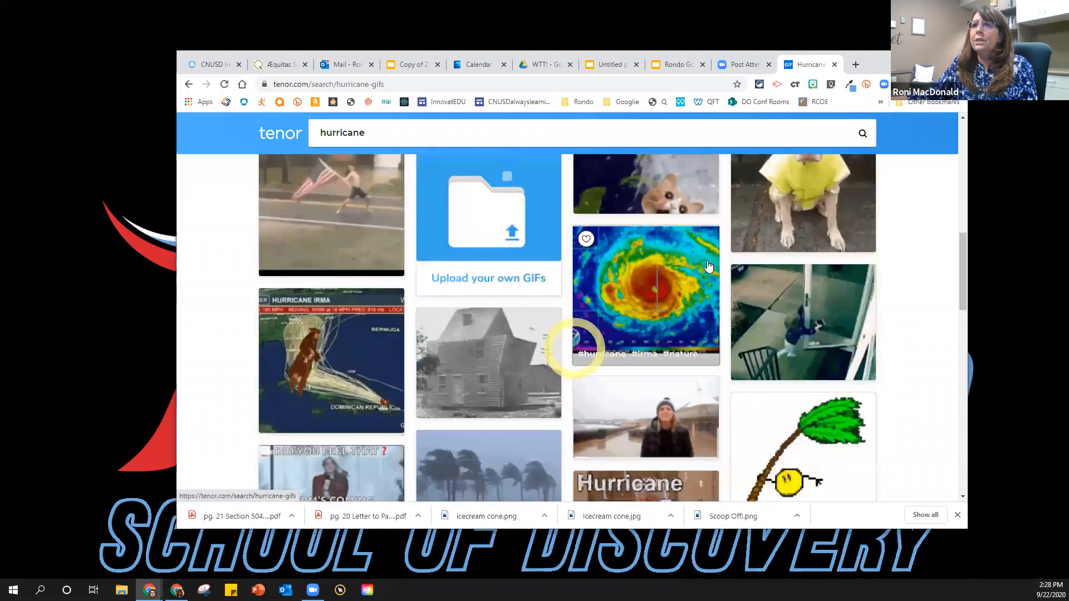
{"action": "scroll", "coordinate": [642, 318], "scroll_direction": "down", "scroll_amount": 2}
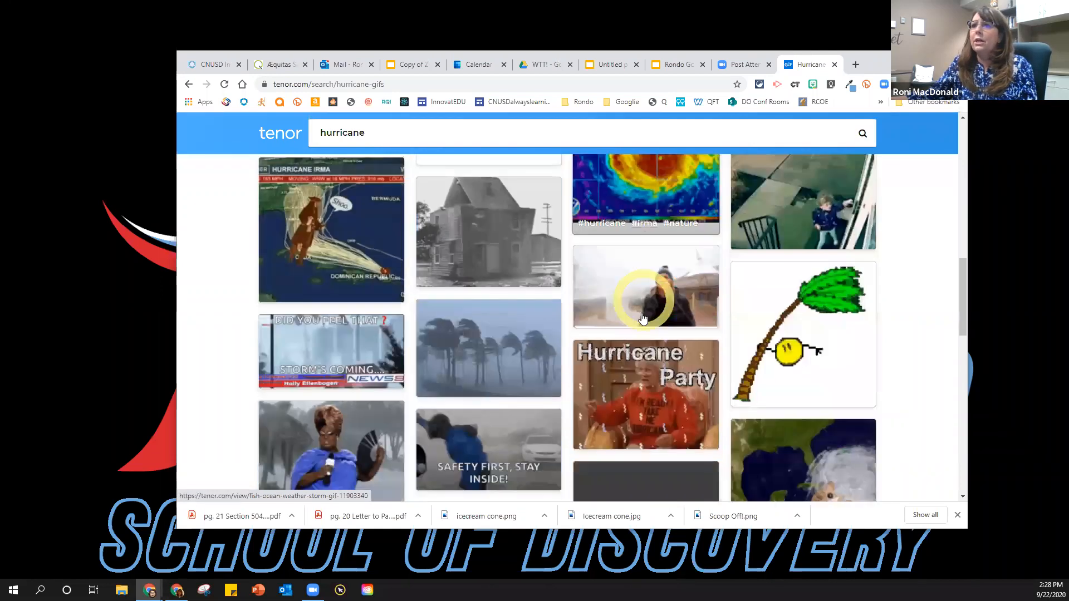
{"action": "scroll", "coordinate": [643, 318], "scroll_direction": "down", "scroll_amount": 10}
{"action": "scroll", "coordinate": [649, 318], "scroll_direction": "down", "scroll_amount": 4}
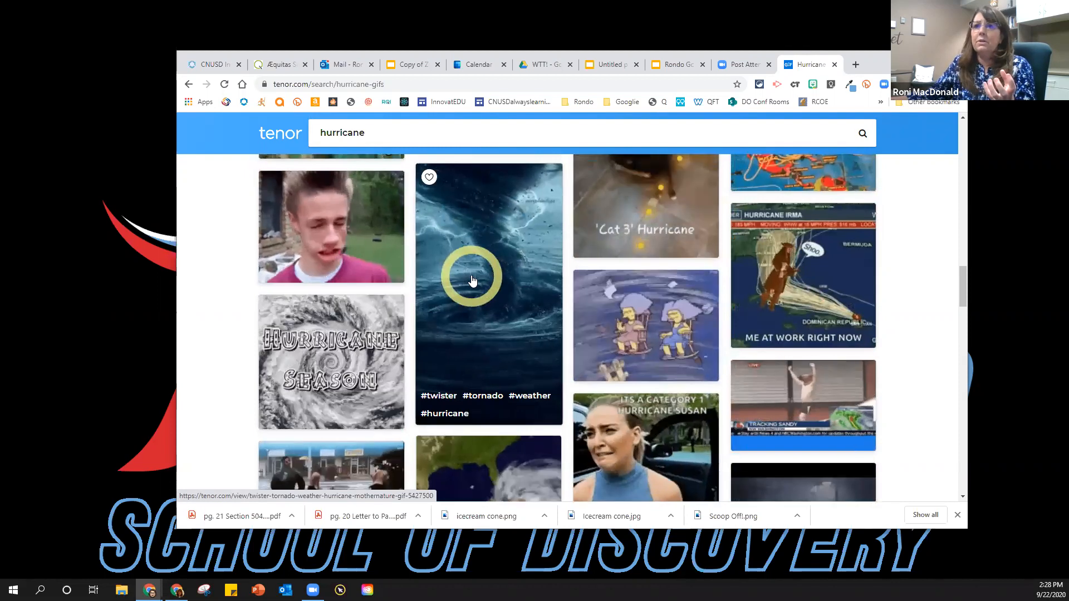
Open the twister tornado GIF from the Tenor results and save it to the Desktop as "hurricane"
{"action": "left_click", "coordinate": [471, 280]}
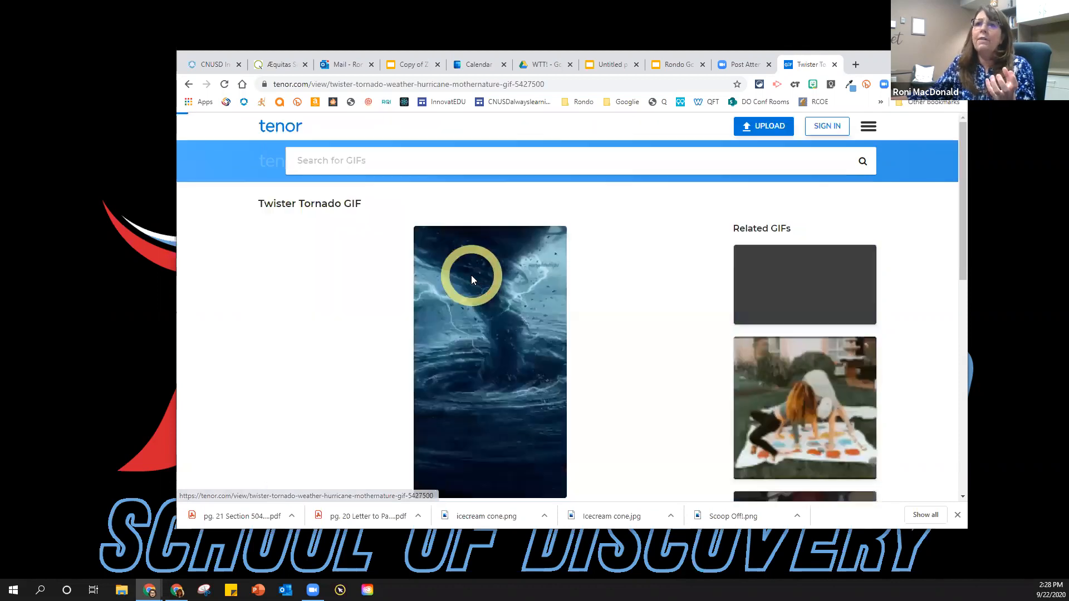
{"action": "right_click", "coordinate": [488, 303]}
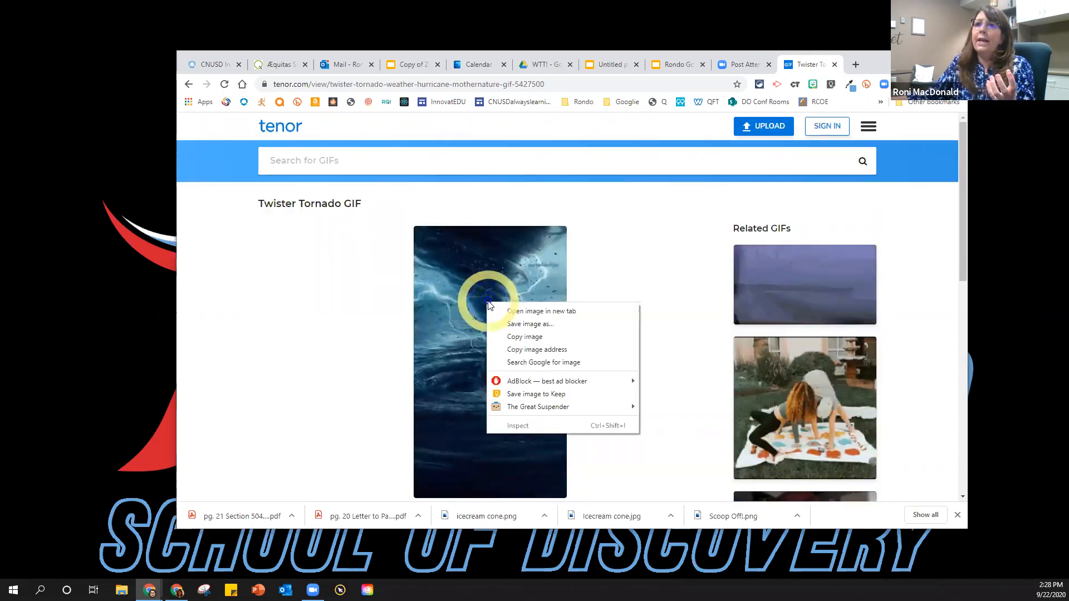
{"action": "left_click", "coordinate": [508, 326]}
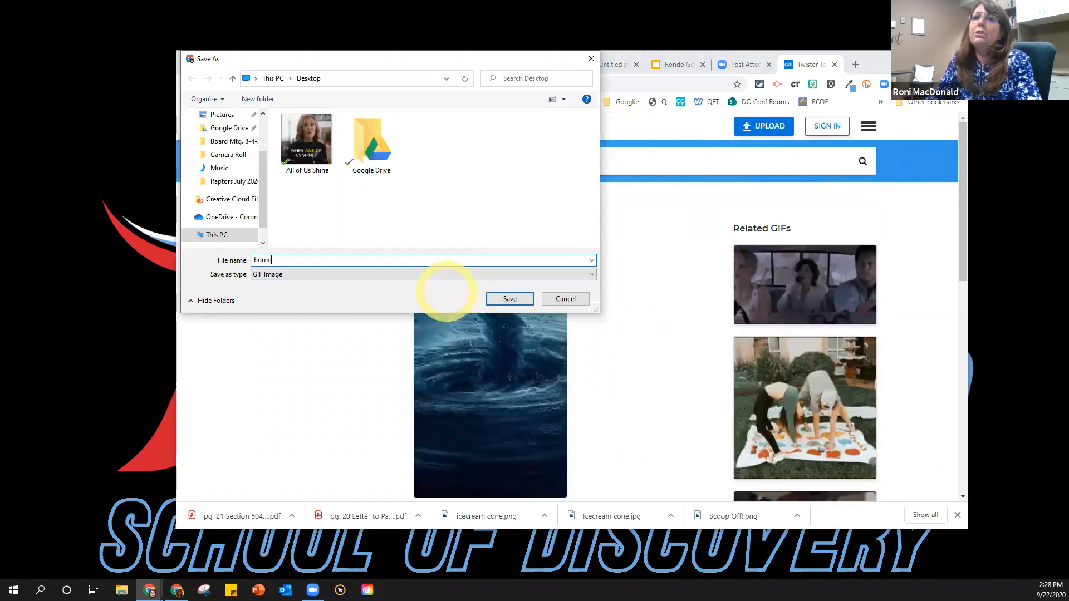
{"action": "type", "text": "ne"}
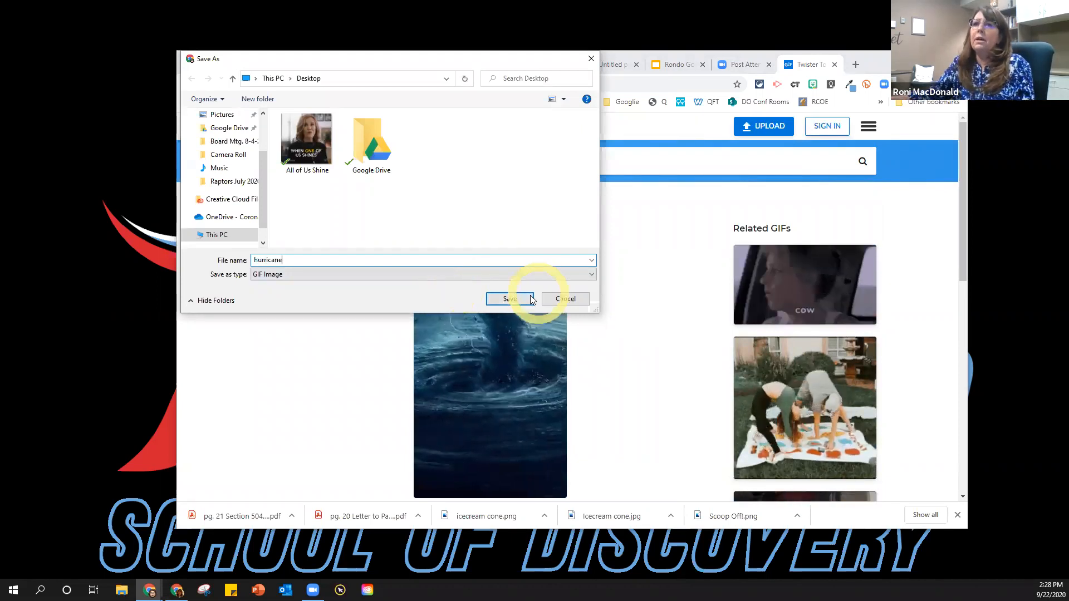
{"action": "left_click", "coordinate": [511, 300]}
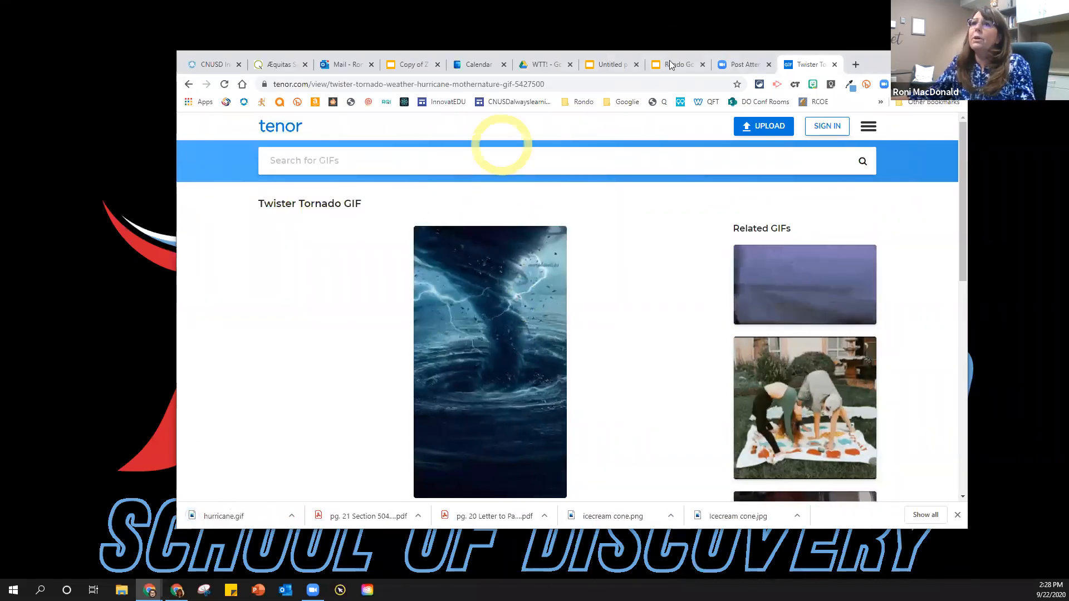
Switch to the untitled Google Slides presentation and upload the hurricane GIF from the Desktop as the blank layout's background image
{"action": "left_click", "coordinate": [611, 64]}
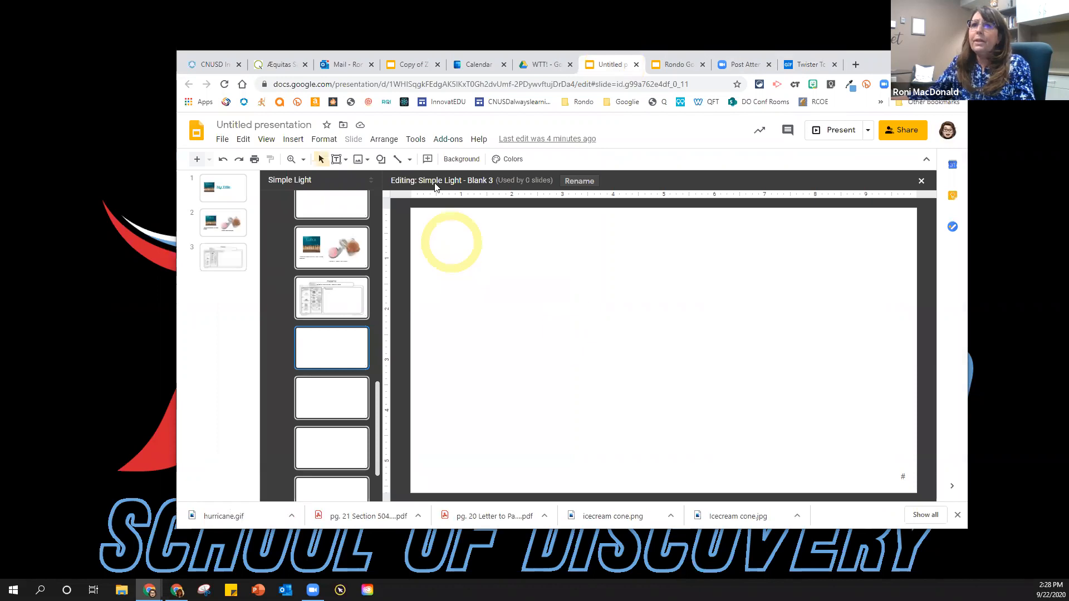
{"action": "left_click", "coordinate": [459, 158]}
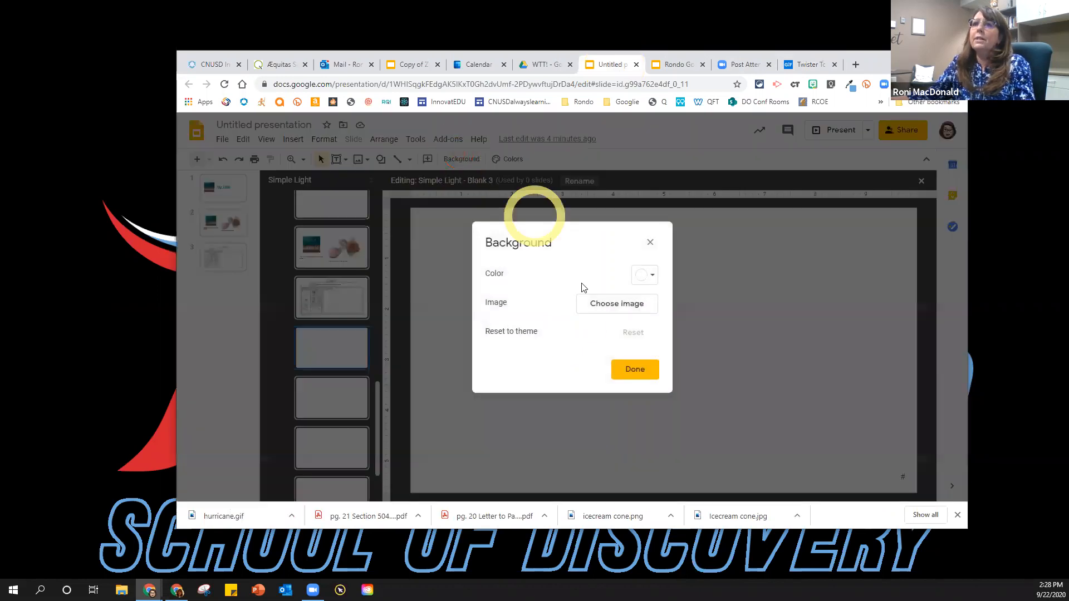
{"action": "left_click", "coordinate": [600, 310]}
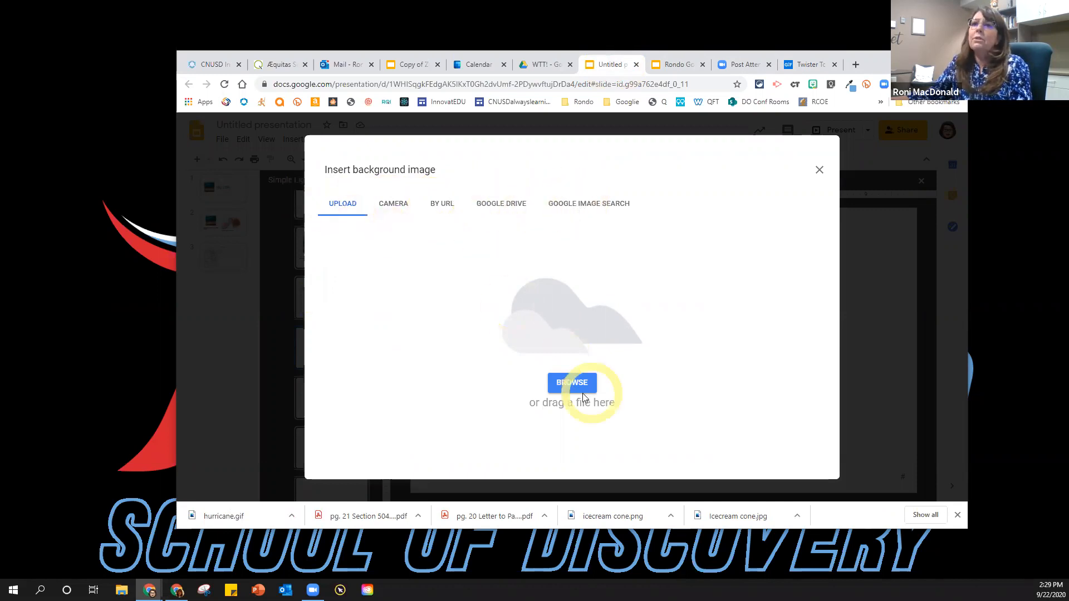
{"action": "left_click", "coordinate": [569, 387]}
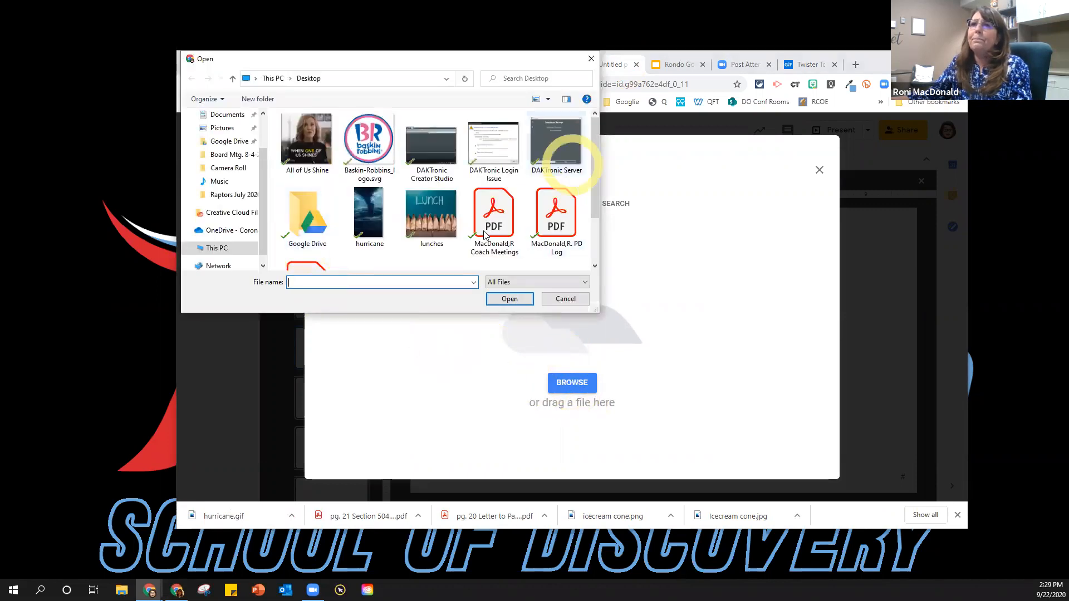
{"action": "scroll", "coordinate": [453, 220], "scroll_direction": "down", "scroll_amount": 2}
{"action": "double_click", "coordinate": [361, 152]}
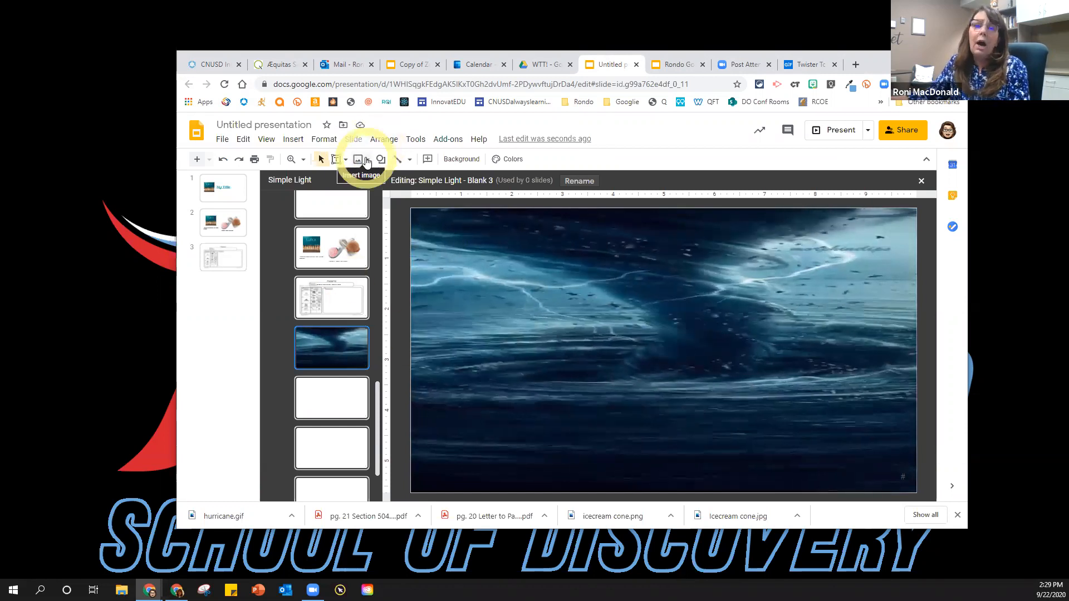
Insert the first black skyline image from a web search for "city scape png" onto the layout and enlarge it slightly
{"action": "left_click", "coordinate": [363, 160]}
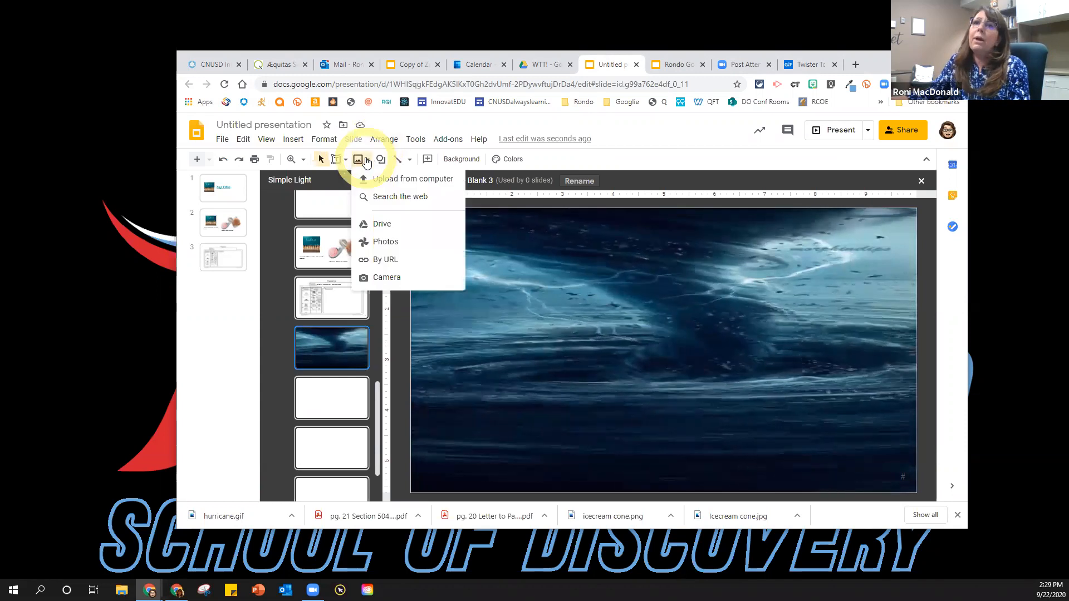
{"action": "left_click", "coordinate": [386, 198]}
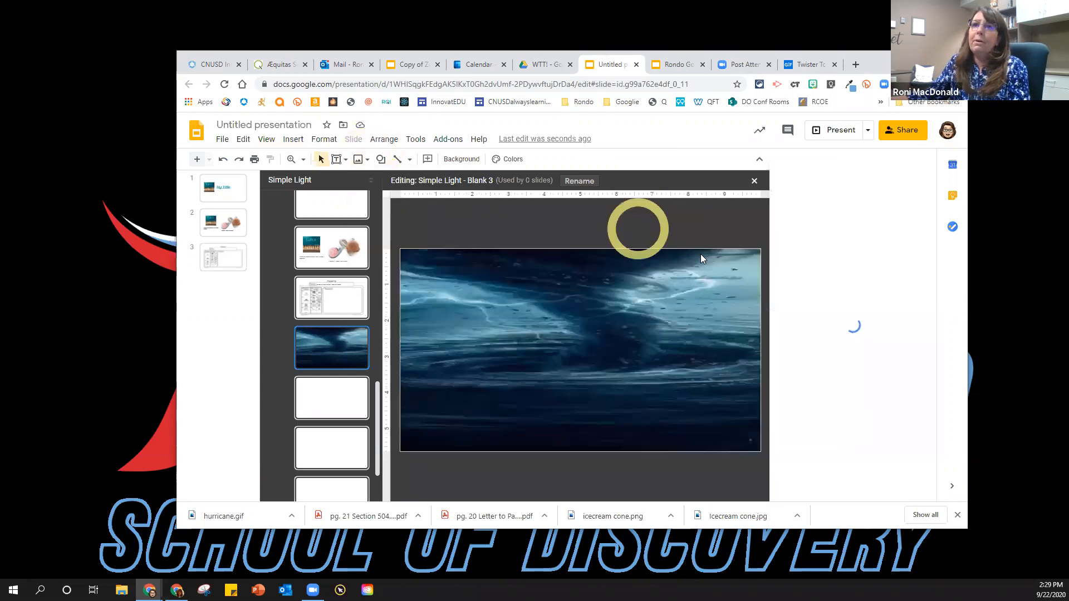
{"action": "left_click", "coordinate": [824, 166]}
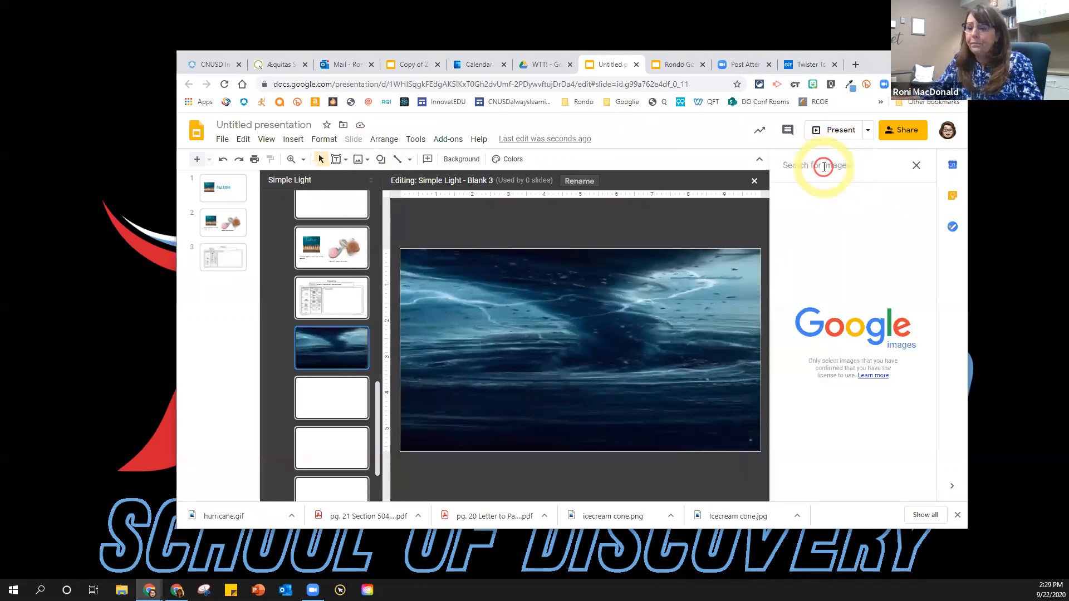
{"action": "type", "text": "city scape png"}
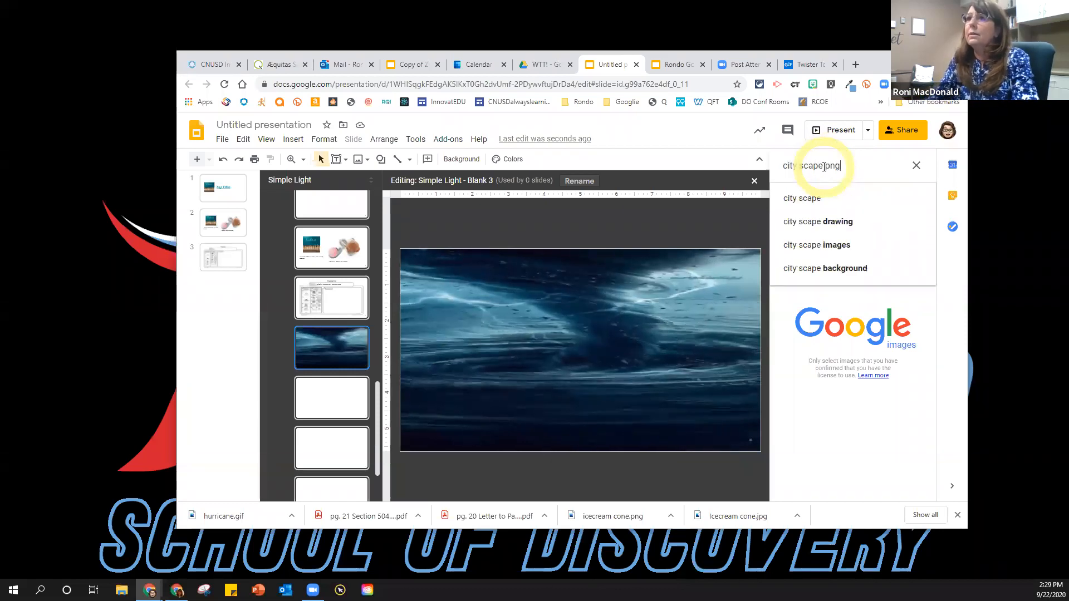
{"action": "key", "text": "Return"}
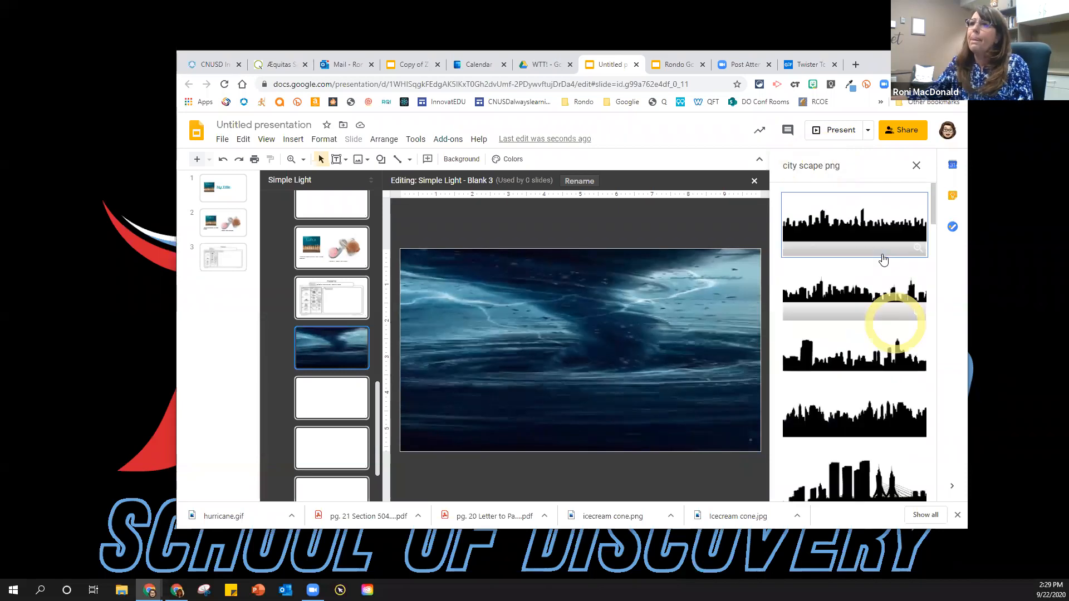
{"action": "left_click", "coordinate": [856, 230]}
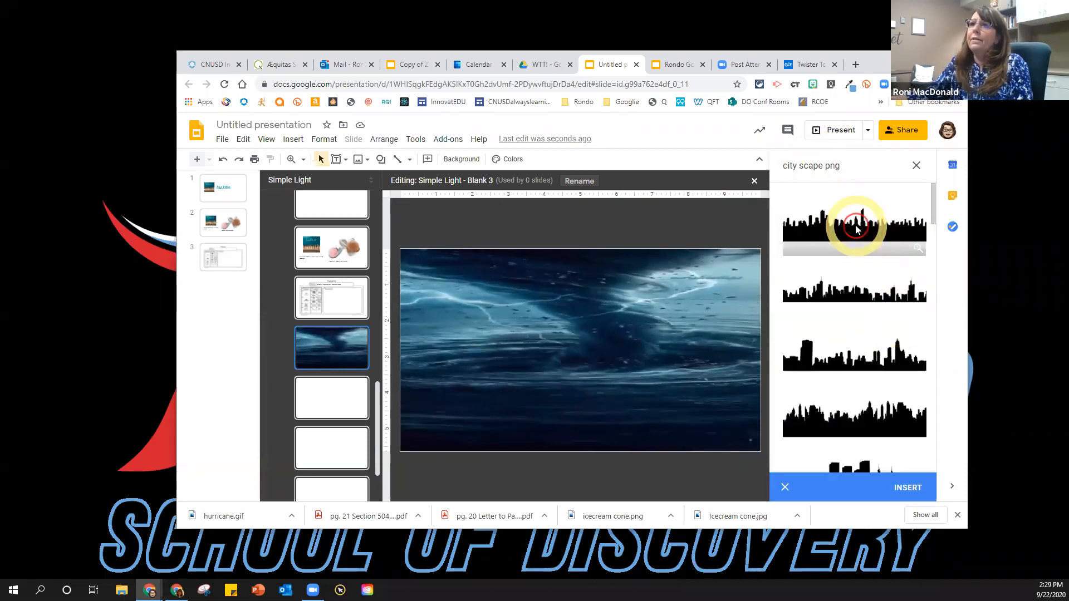
{"action": "left_click", "coordinate": [907, 486]}
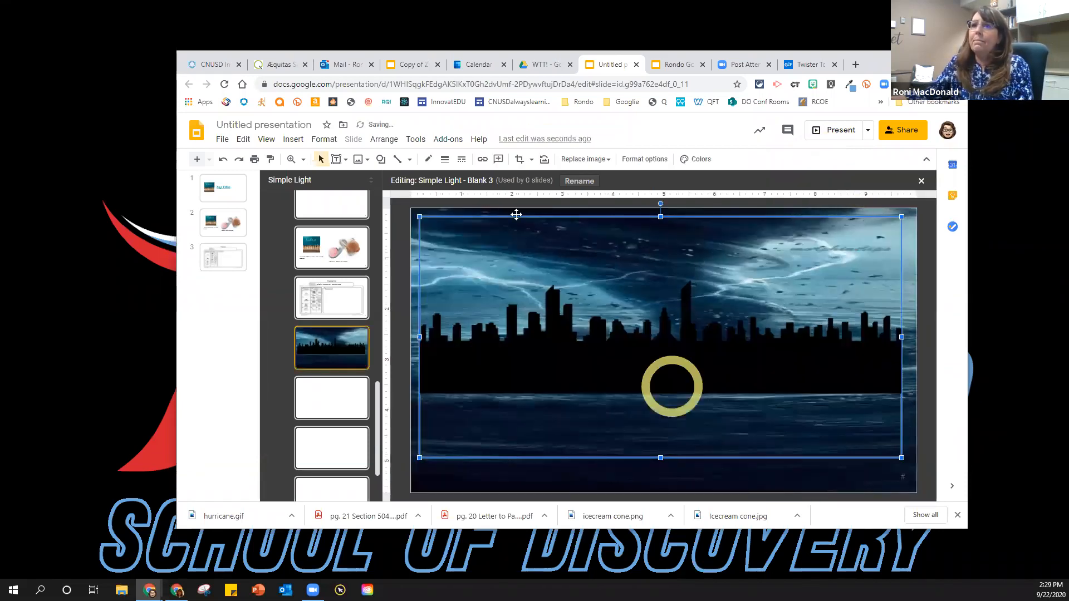
{"action": "left_click_drag", "start_coordinate": [420, 217], "coordinate": [407, 301]}
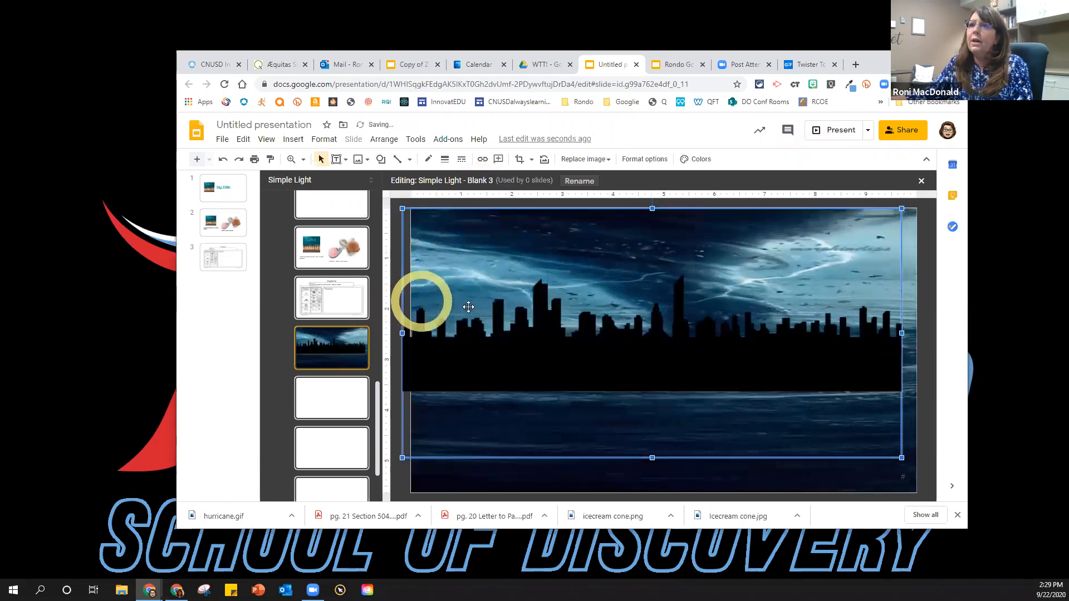
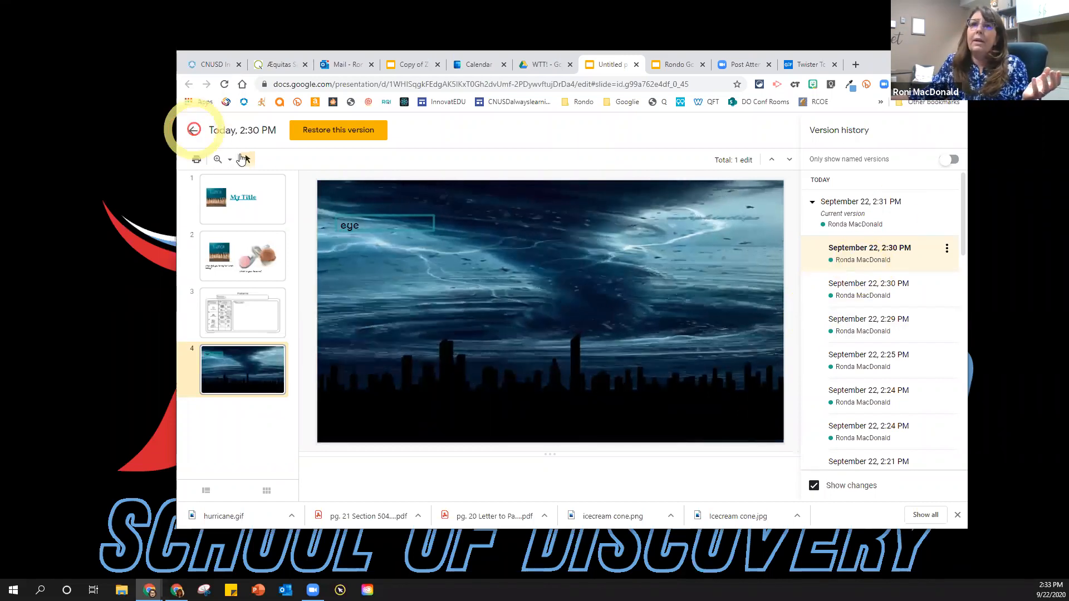
Leave the version history and open the Templates - Slides folder from My Drive in Google Drive
{"action": "left_click", "coordinate": [193, 132]}
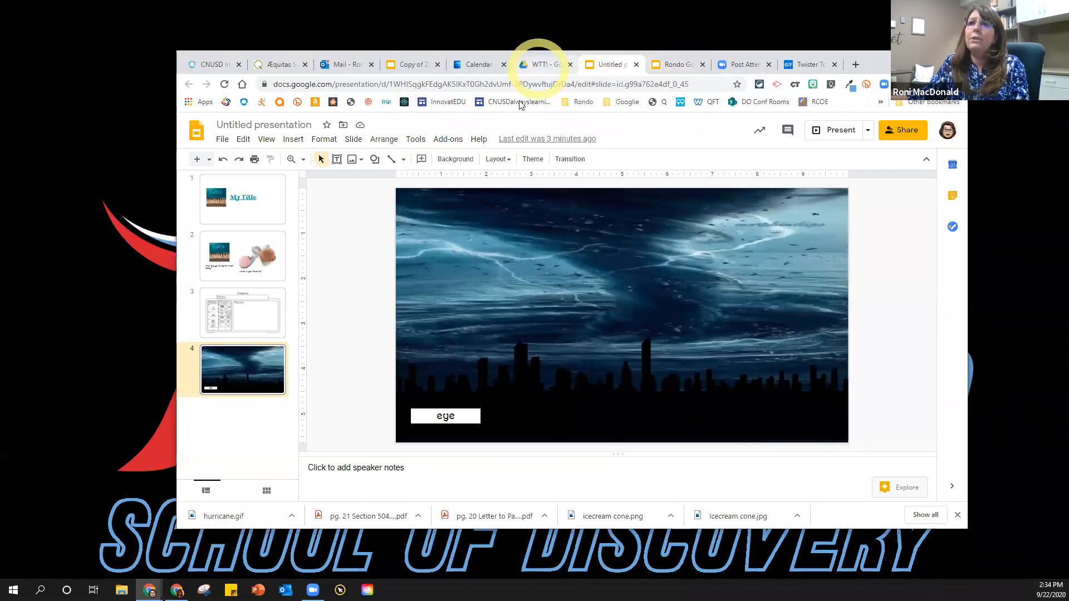
{"action": "left_click", "coordinate": [539, 64]}
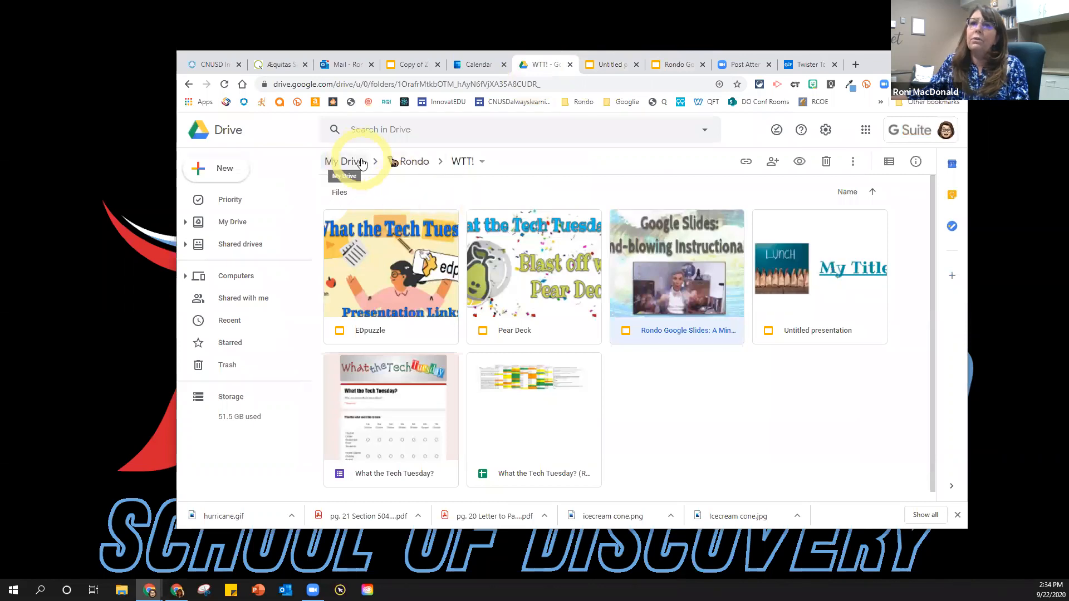
{"action": "left_click", "coordinate": [361, 163]}
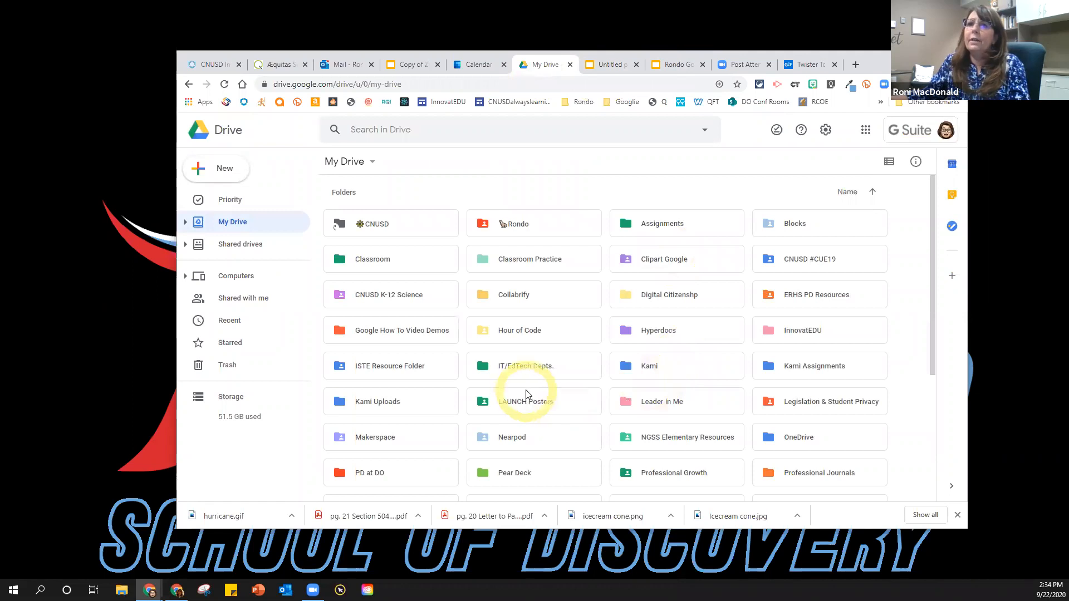
{"action": "scroll", "coordinate": [526, 395], "scroll_direction": "down", "scroll_amount": 2}
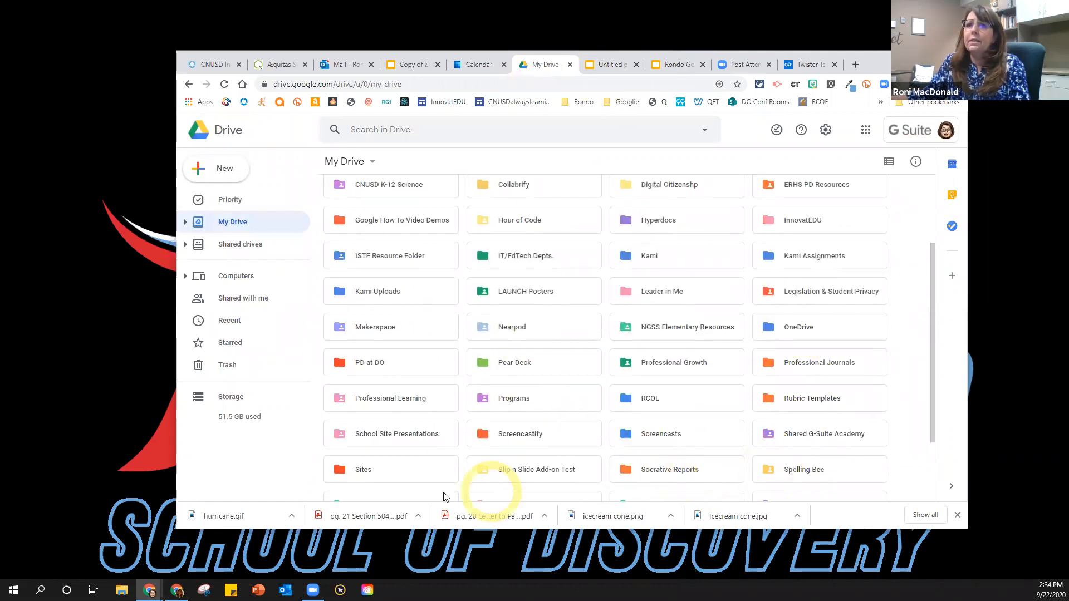
{"action": "scroll", "coordinate": [453, 425], "scroll_direction": "down", "scroll_amount": 2}
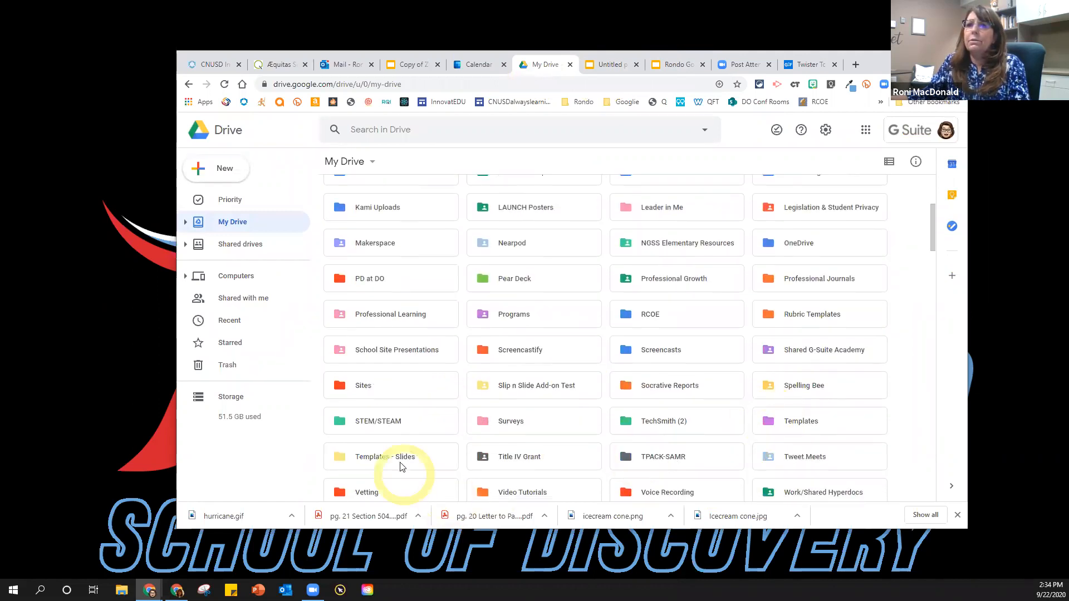
{"action": "scroll", "coordinate": [398, 457], "scroll_direction": "down", "scroll_amount": 2}
{"action": "scroll", "coordinate": [388, 434], "scroll_direction": "down", "scroll_amount": 1}
{"action": "double_click", "coordinate": [397, 324]}
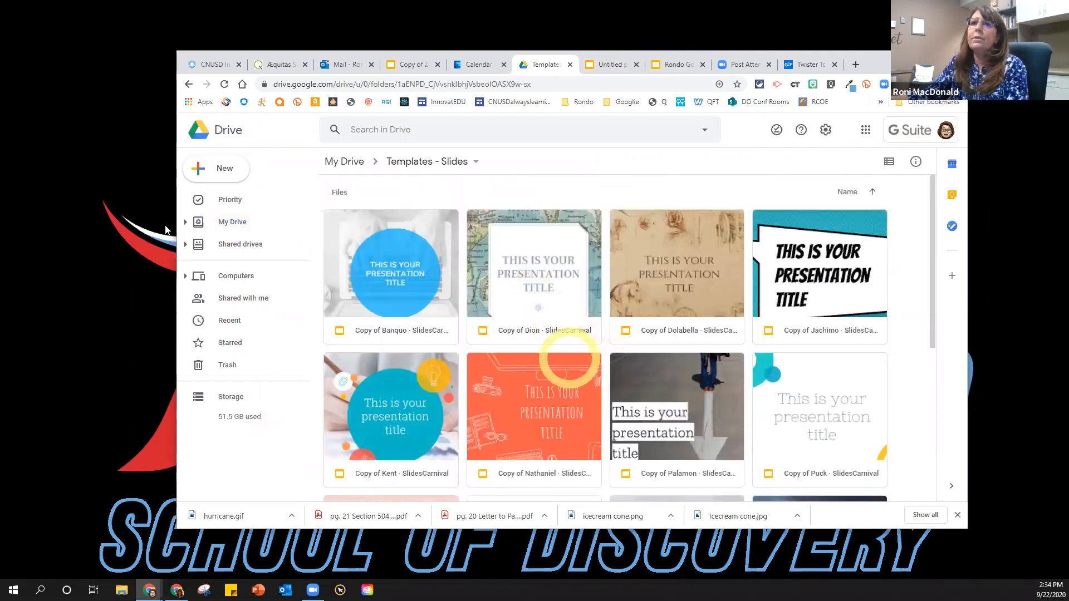
{"action": "scroll", "coordinate": [569, 360], "scroll_direction": "down", "scroll_amount": 2}
Return to My Drive, search for "instructional" and open the Instructional Google Slides folder
{"action": "left_click", "coordinate": [338, 162]}
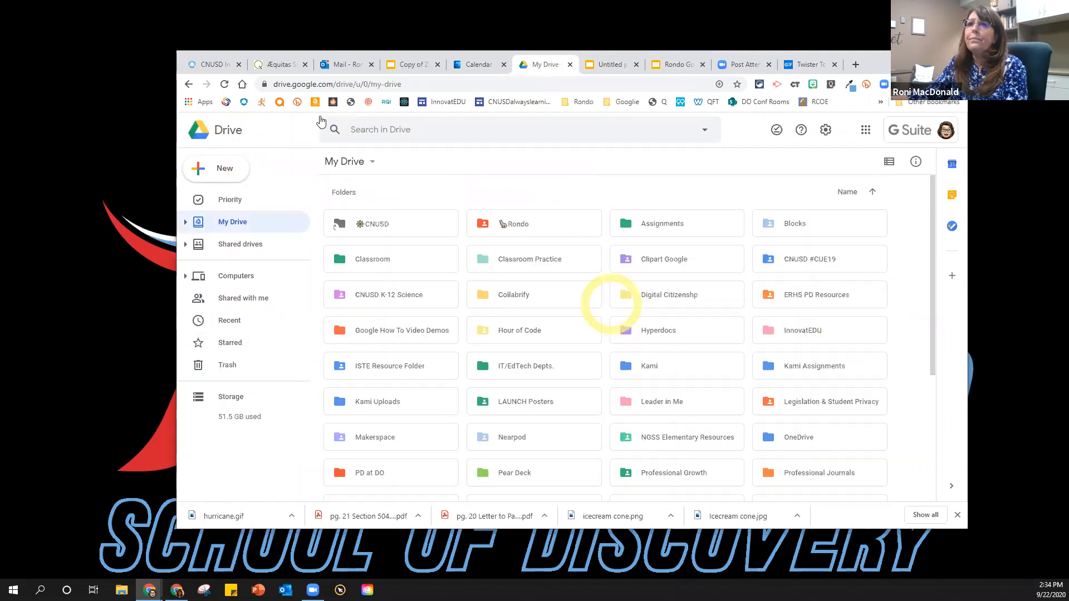
{"action": "left_click", "coordinate": [389, 122]}
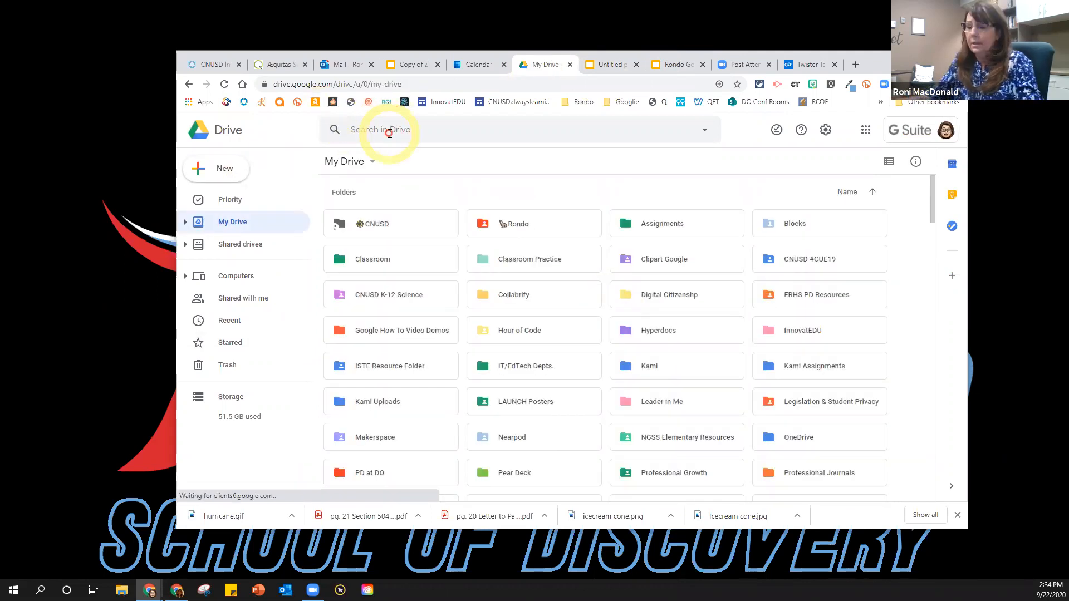
{"action": "type", "text": "instructional"}
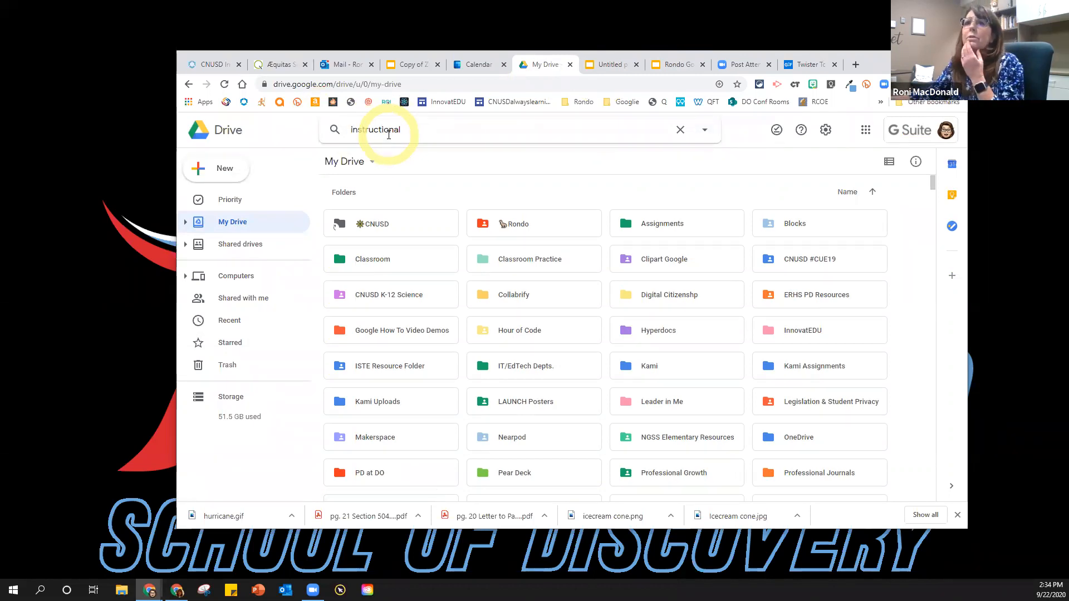
{"action": "key", "text": "Return"}
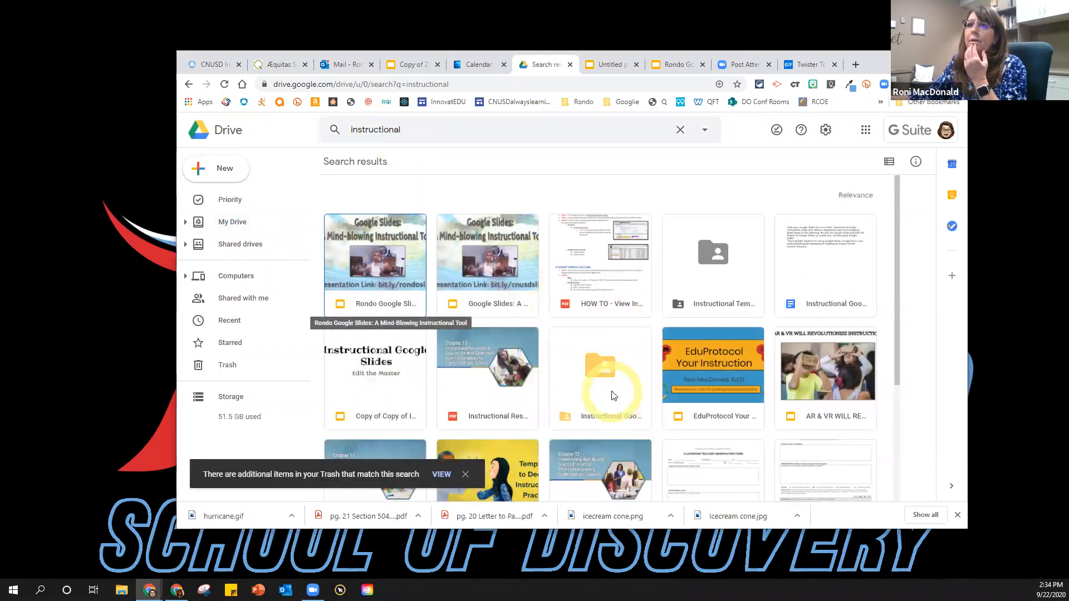
{"action": "double_click", "coordinate": [597, 394]}
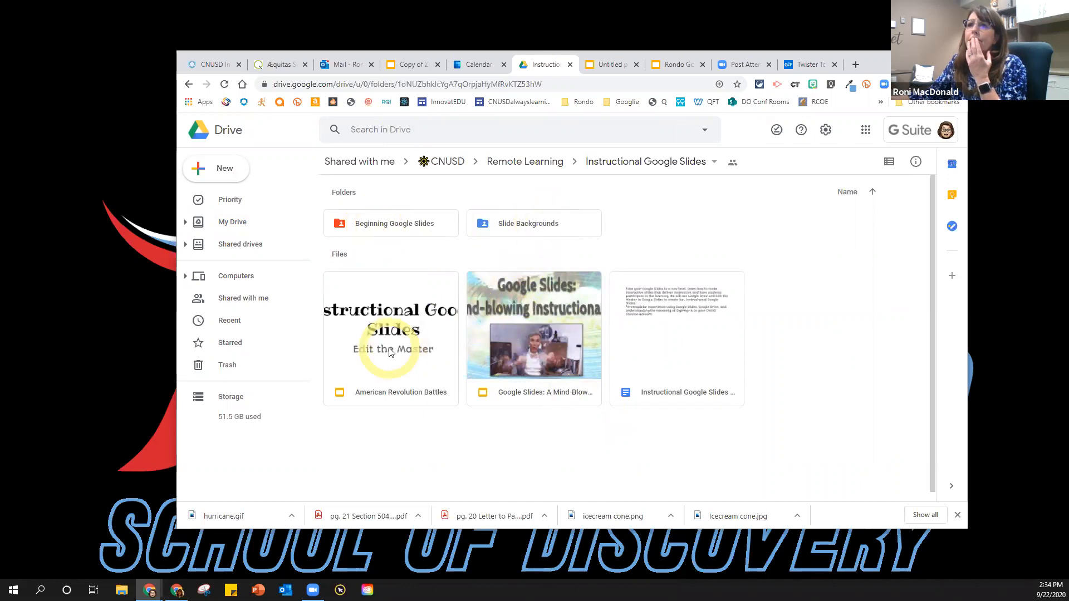
Search Drive for "instructional" again, open the Instructional Templates folder and select its Collaborative Templates subfolder
{"action": "left_click", "coordinate": [390, 131]}
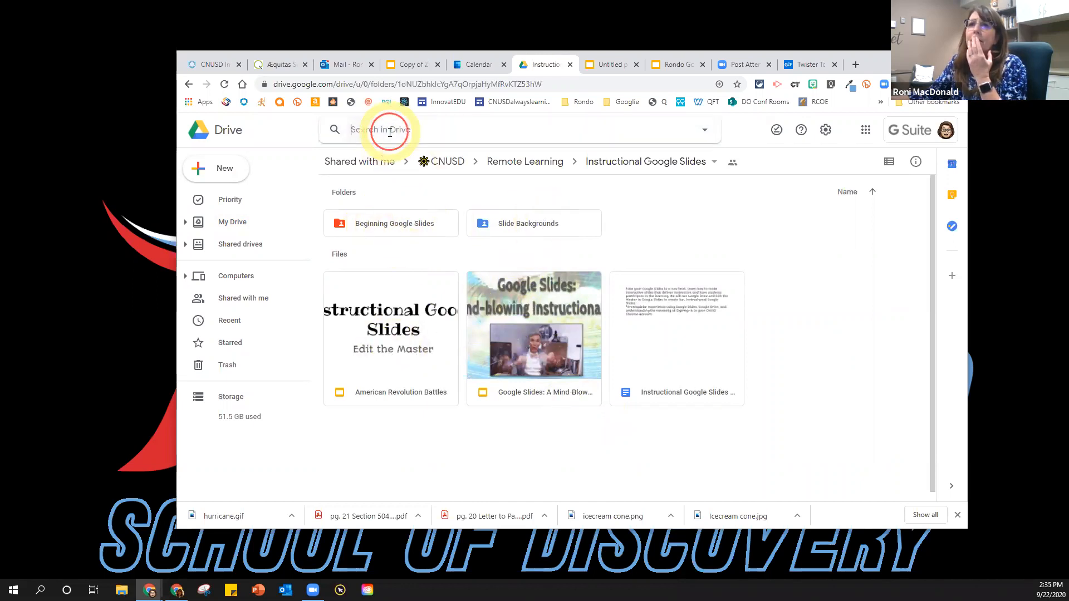
{"action": "type", "text": "instructional"}
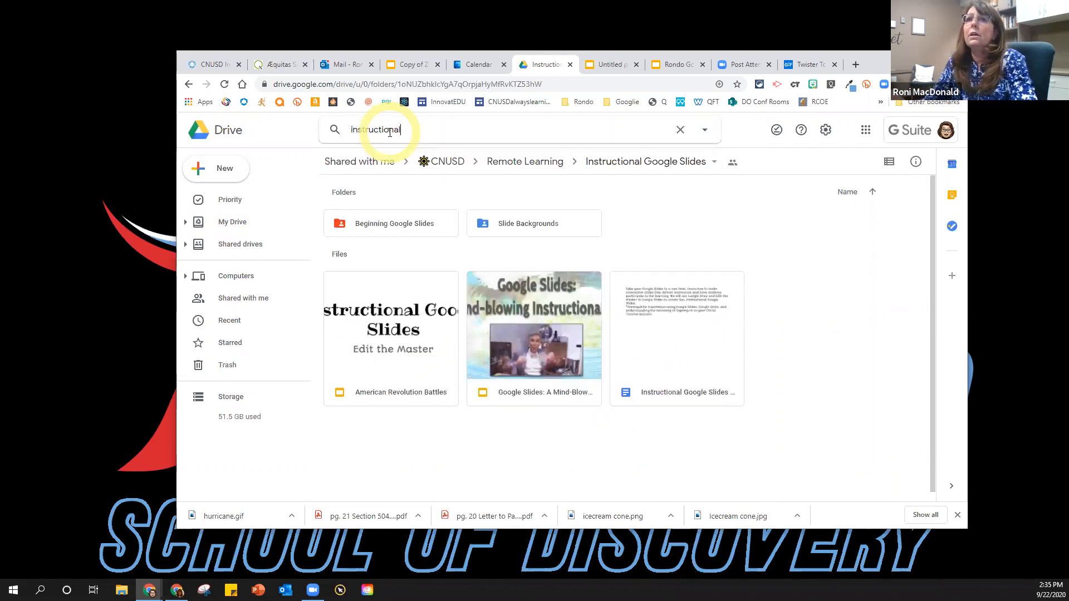
{"action": "key", "text": "Return"}
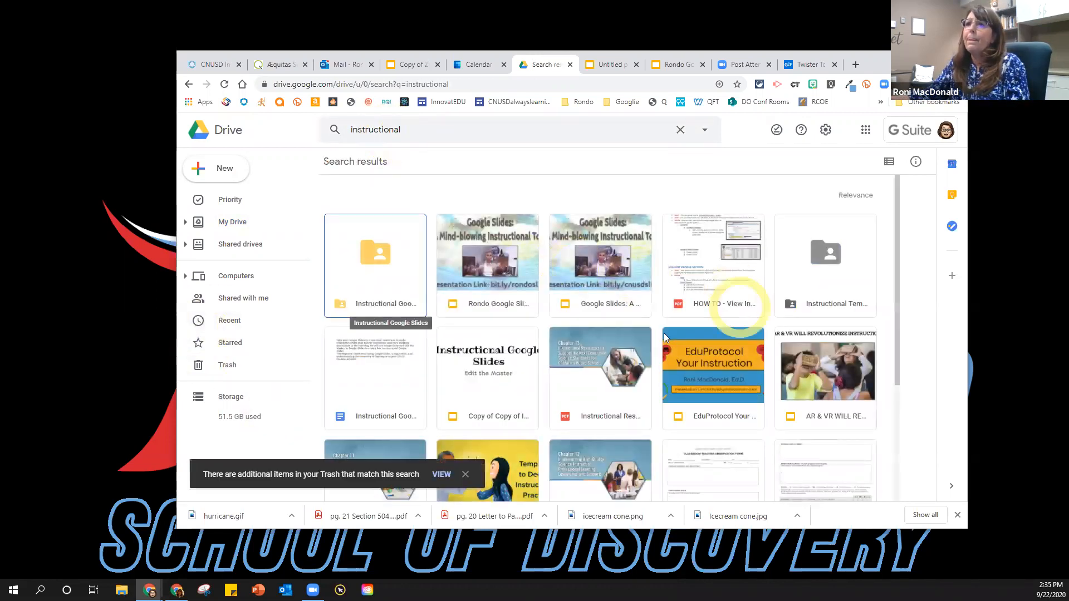
{"action": "left_click", "coordinate": [840, 280]}
{"action": "double_click", "coordinate": [841, 279]}
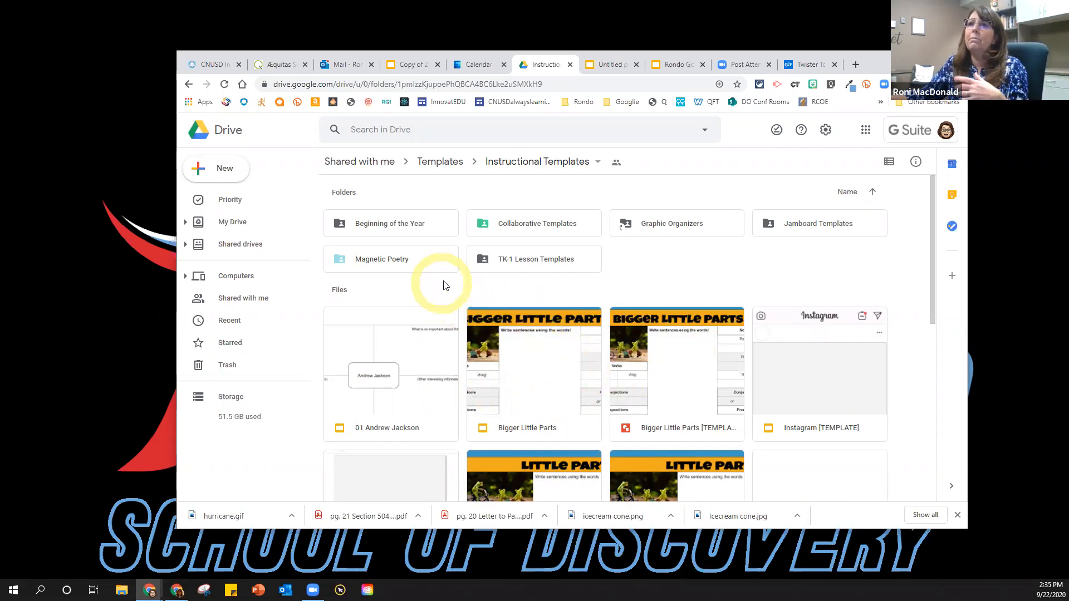
{"action": "left_click", "coordinate": [538, 231]}
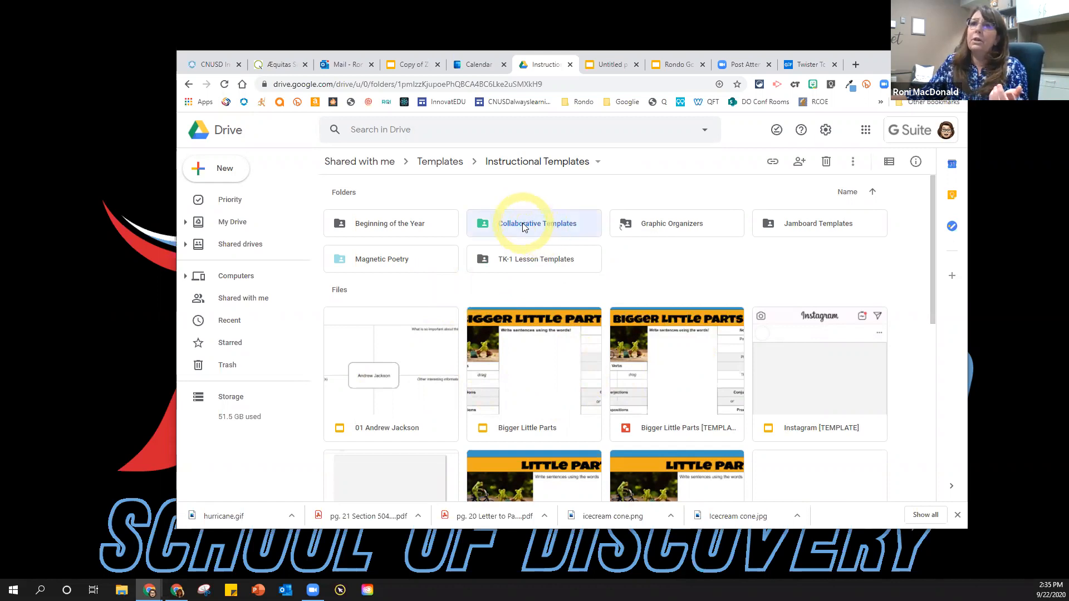
Open the Collaborative Templates folder to view its templates, and return through Templates to the Instructional Templates folder
{"action": "double_click", "coordinate": [522, 226]}
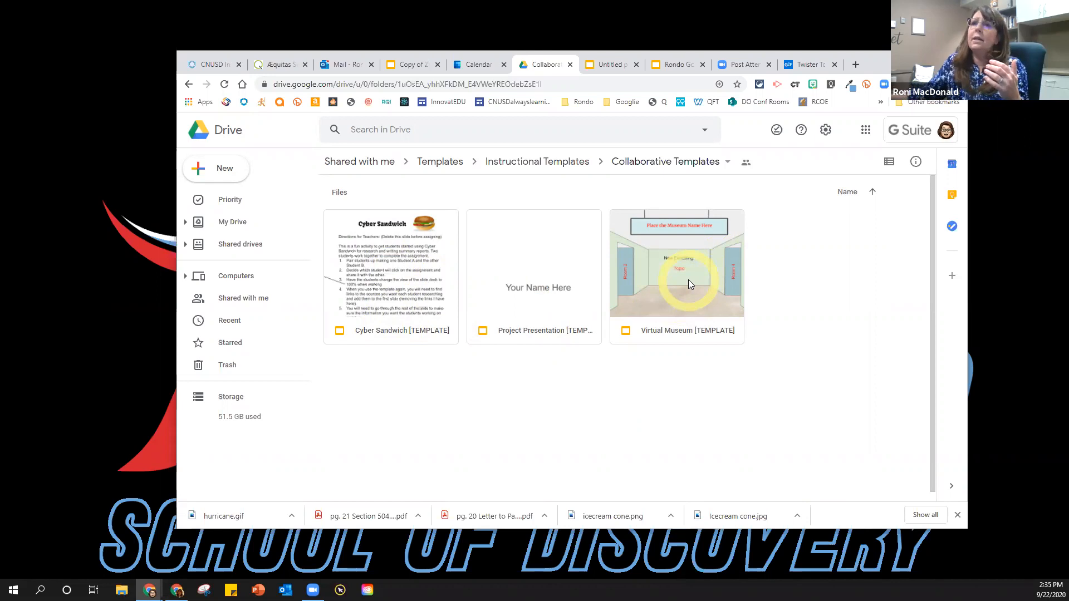
{"action": "left_click", "coordinate": [434, 161]}
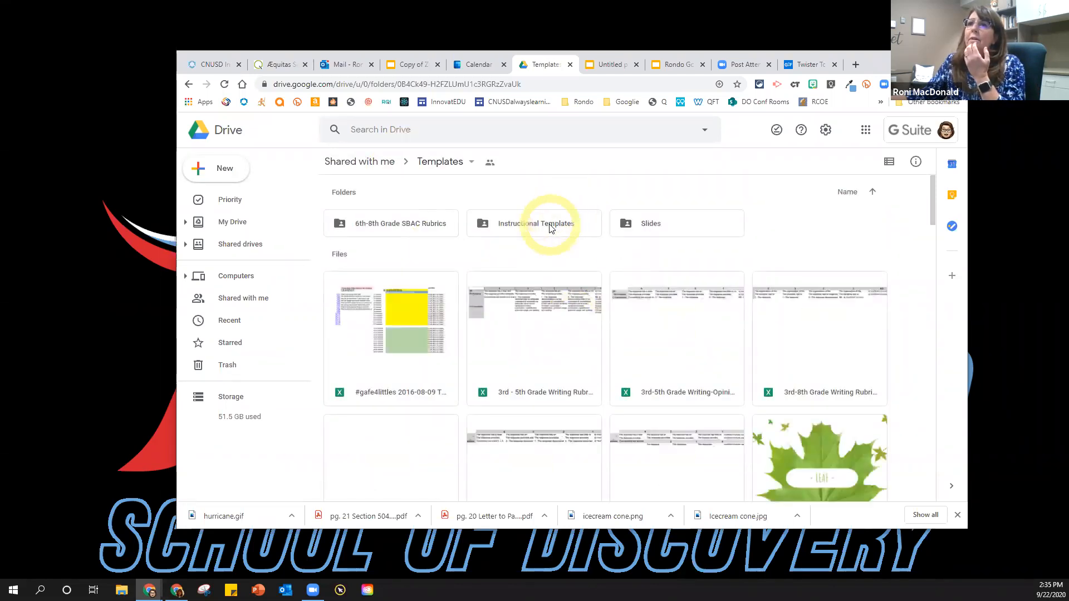
{"action": "double_click", "coordinate": [549, 229]}
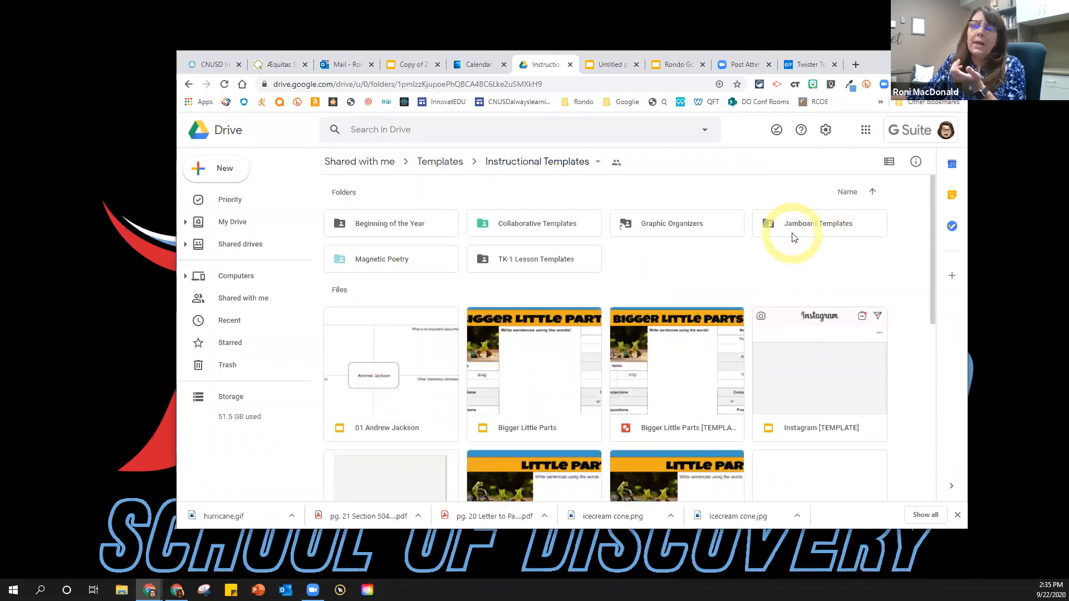
Open the Graphic Organizers folder from Instructional Templates and open its Character map drawing
{"action": "double_click", "coordinate": [654, 230]}
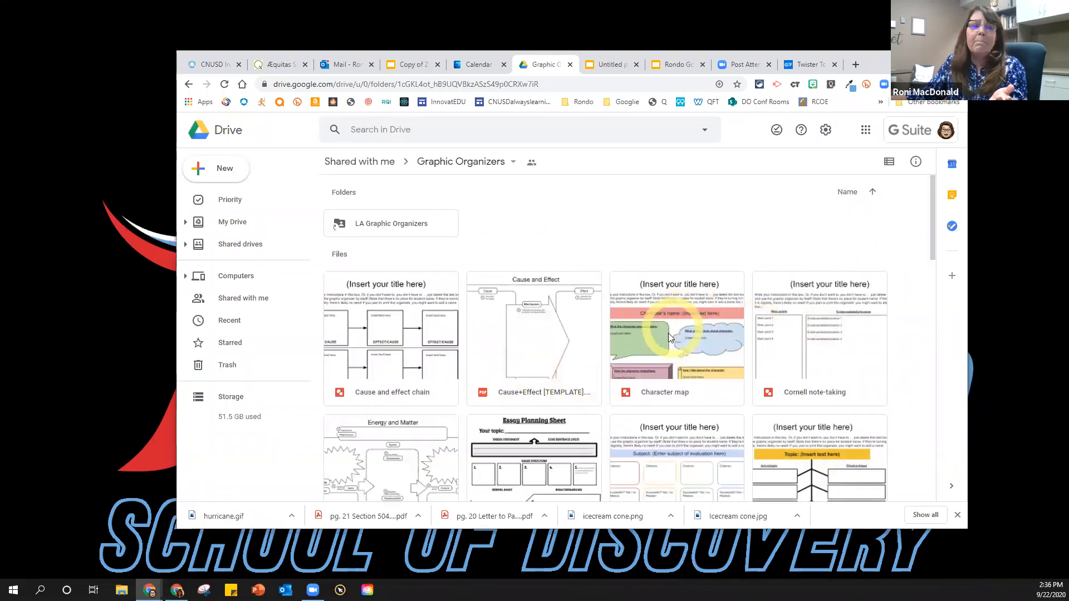
{"action": "scroll", "coordinate": [662, 328], "scroll_direction": "down", "scroll_amount": 2}
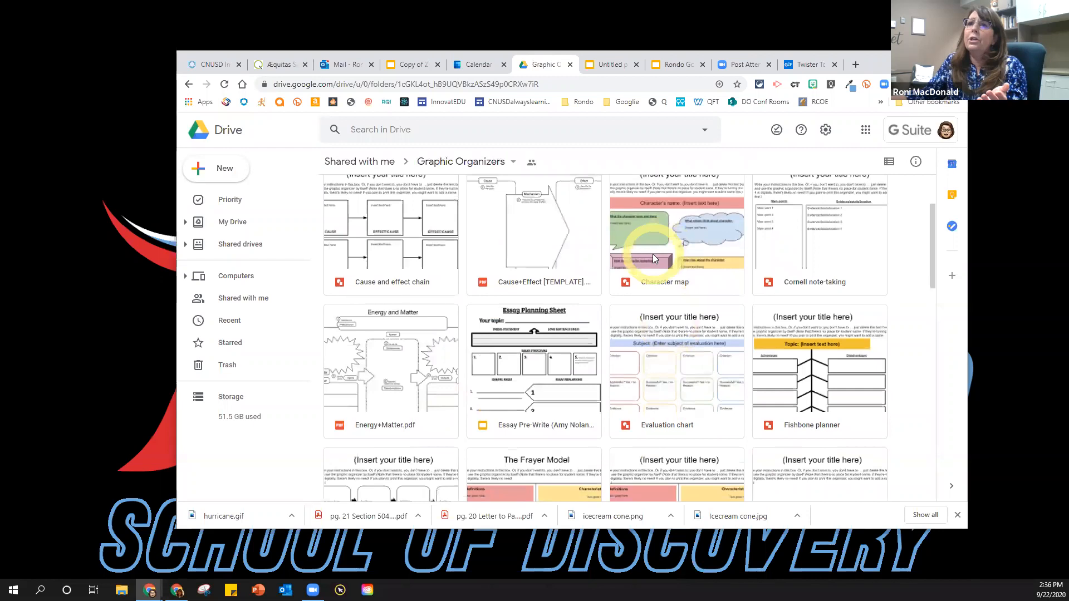
{"action": "scroll", "coordinate": [659, 260], "scroll_direction": "up", "scroll_amount": 1}
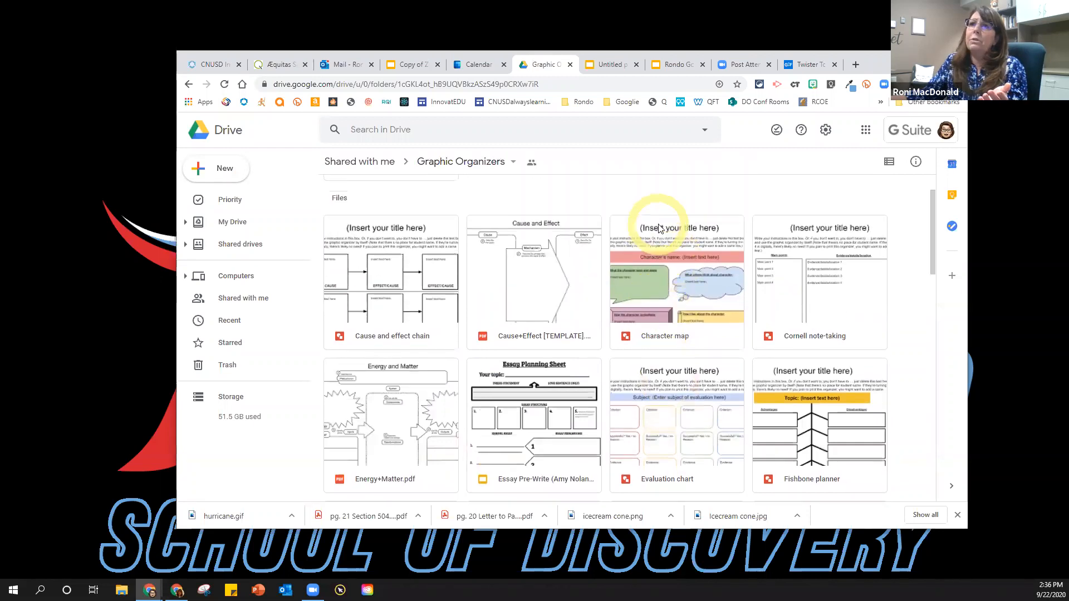
{"action": "left_click", "coordinate": [660, 246]}
{"action": "double_click", "coordinate": [661, 246]}
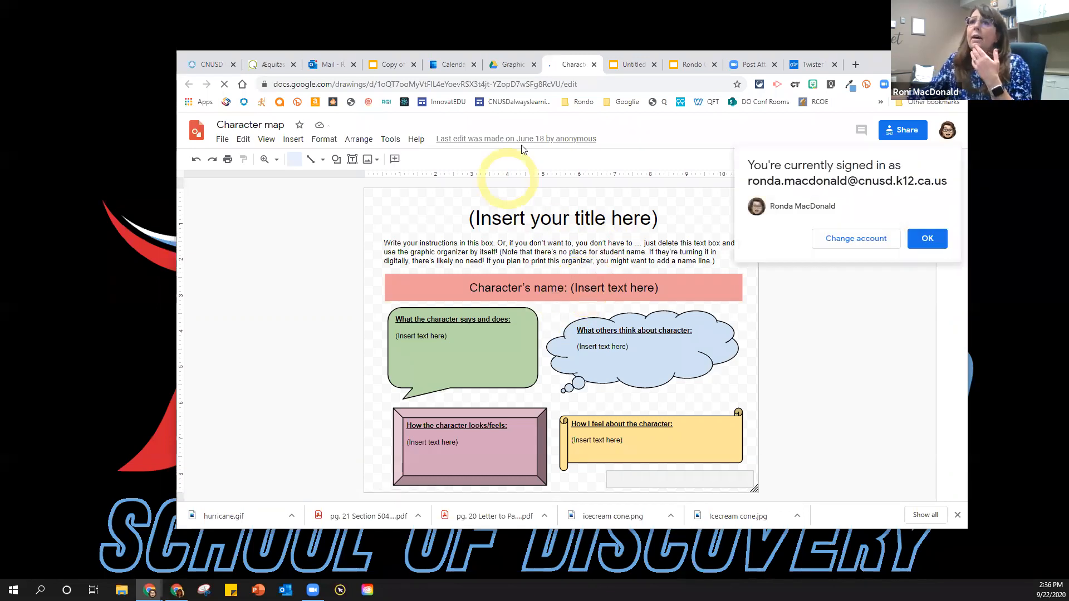
Return to the Graphic Organizers folder in Drive and look through its full range of organizer templates
{"action": "left_click", "coordinate": [519, 73]}
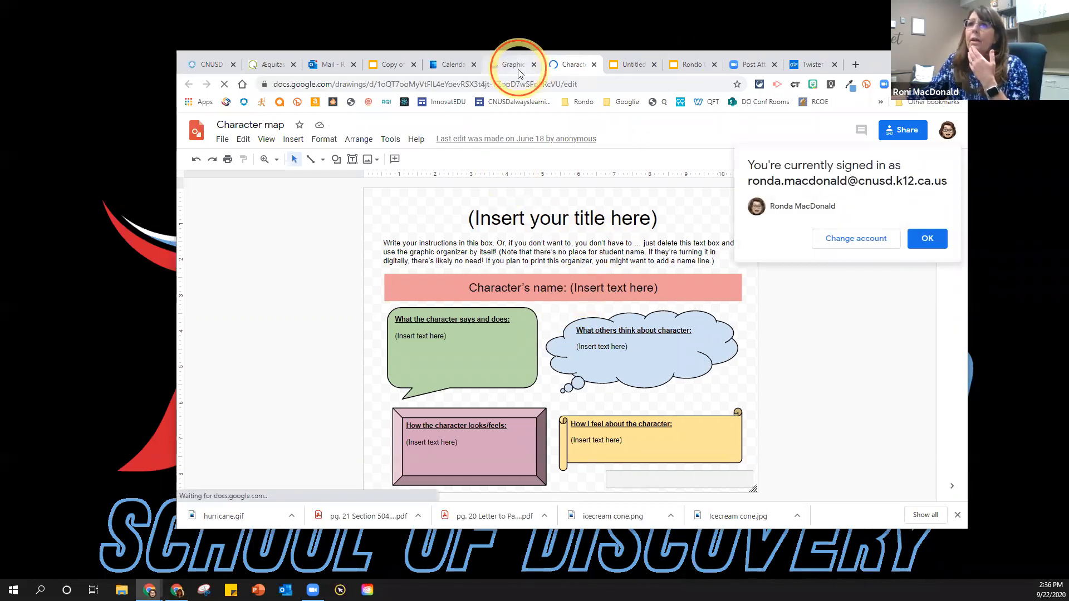
{"action": "scroll", "coordinate": [619, 399], "scroll_direction": "down", "scroll_amount": 9}
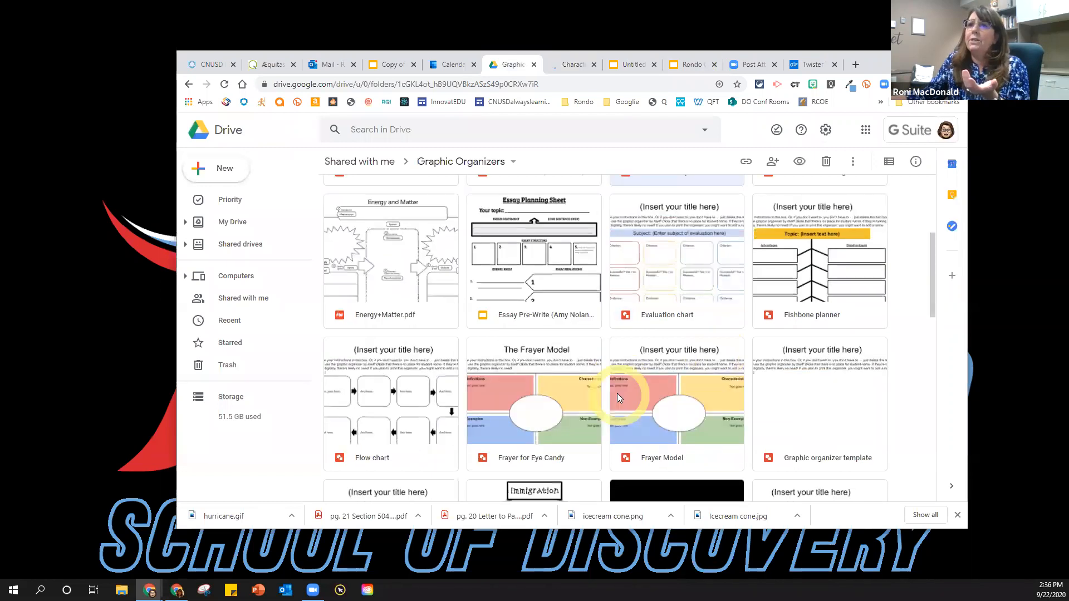
{"action": "scroll", "coordinate": [616, 400], "scroll_direction": "down", "scroll_amount": 6}
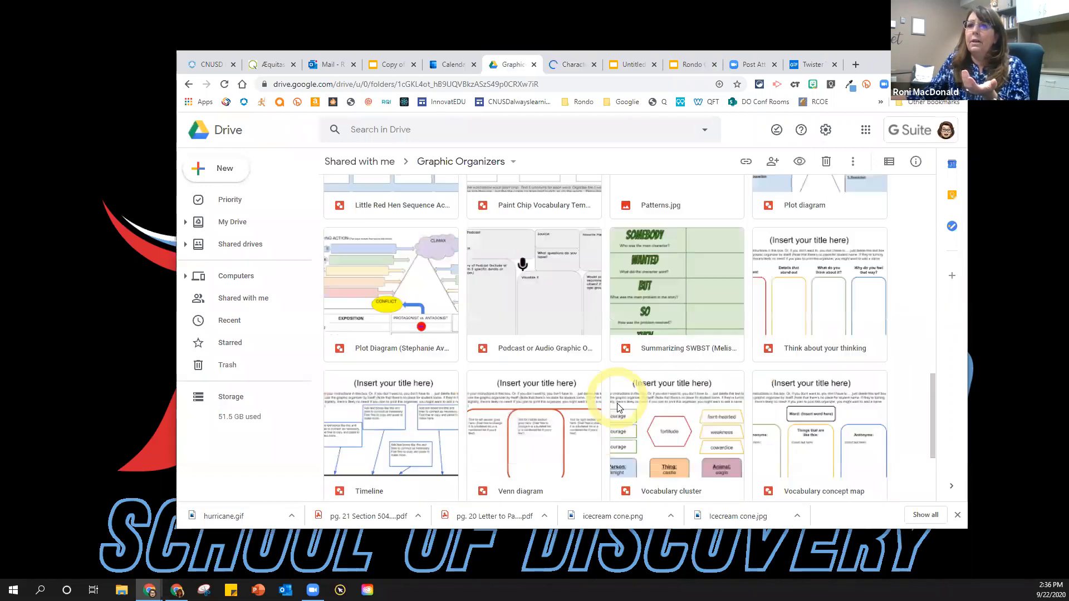
{"action": "scroll", "coordinate": [619, 403], "scroll_direction": "up", "scroll_amount": 15}
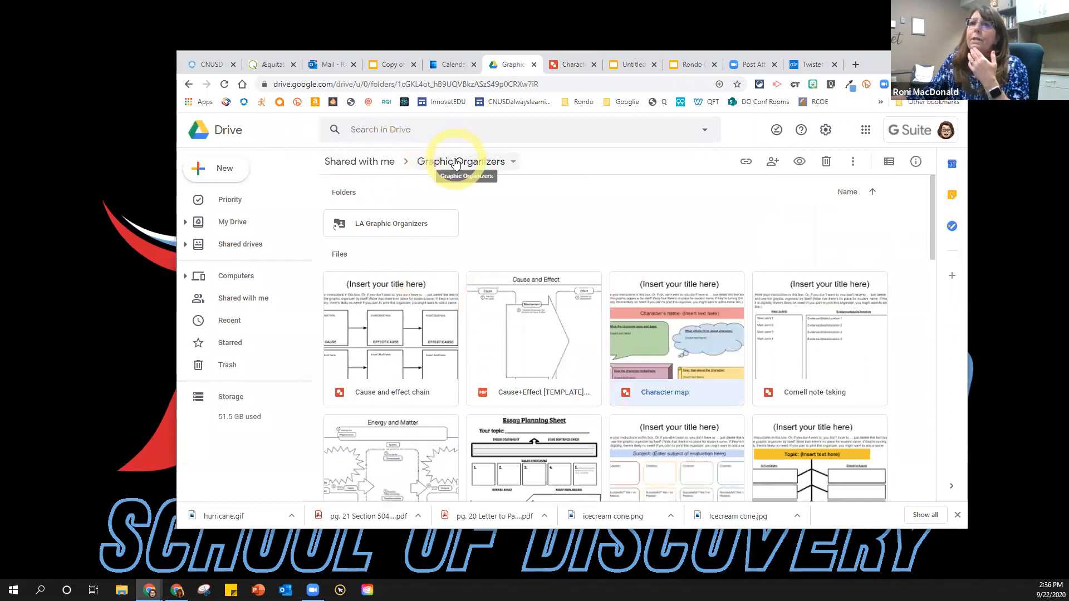
Open the LA Graphic Organizers subfolder and look through its language arts templates
{"action": "double_click", "coordinate": [382, 230]}
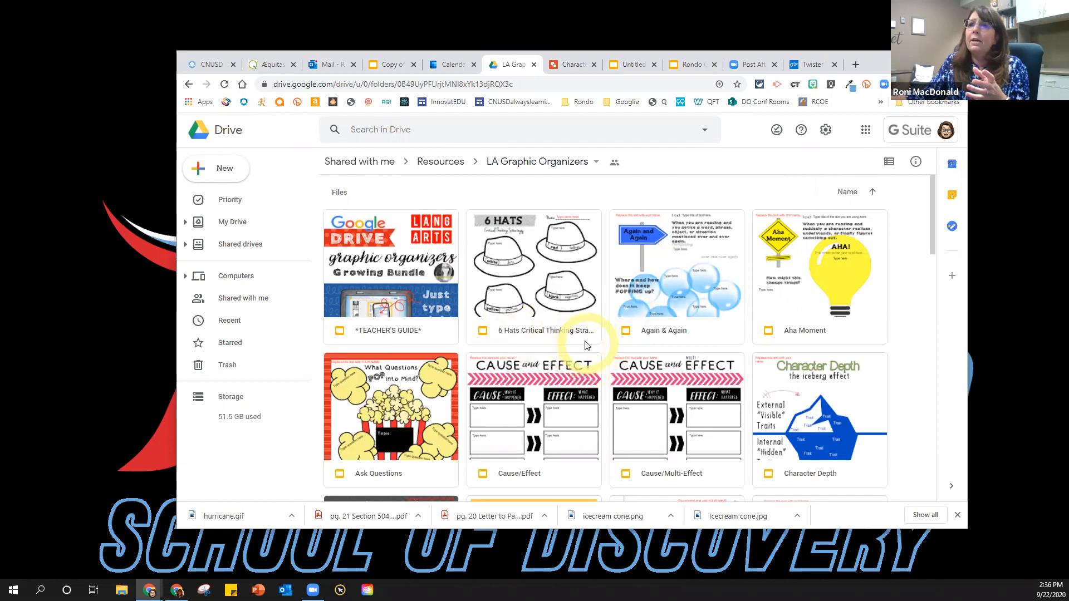
{"action": "scroll", "coordinate": [638, 423], "scroll_direction": "down", "scroll_amount": 5}
{"action": "scroll", "coordinate": [638, 412], "scroll_direction": "down", "scroll_amount": 8}
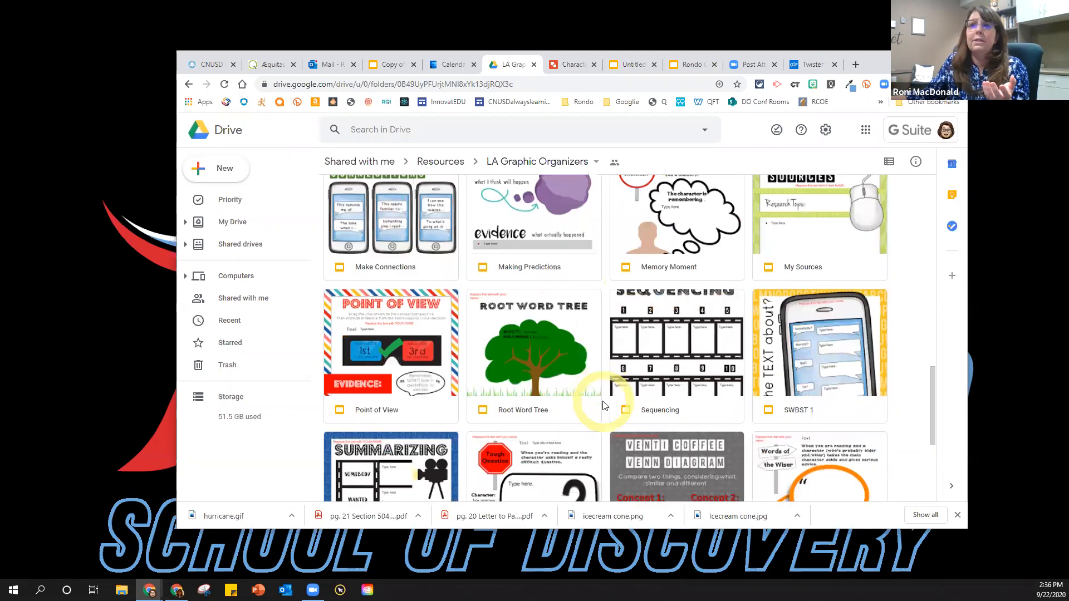
{"action": "scroll", "coordinate": [604, 406], "scroll_direction": "up", "scroll_amount": 7}
{"action": "scroll", "coordinate": [607, 408], "scroll_direction": "up", "scroll_amount": 6}
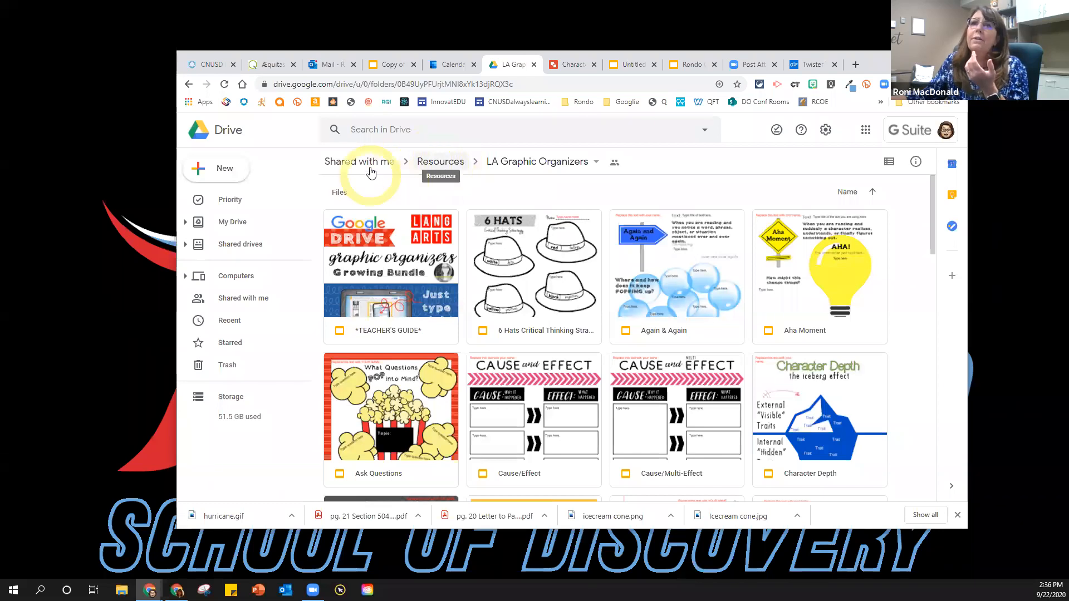
Leave the LA Graphic Organizers folder and open the Graphic Organizers folder from the starred items
{"action": "left_click", "coordinate": [390, 161]}
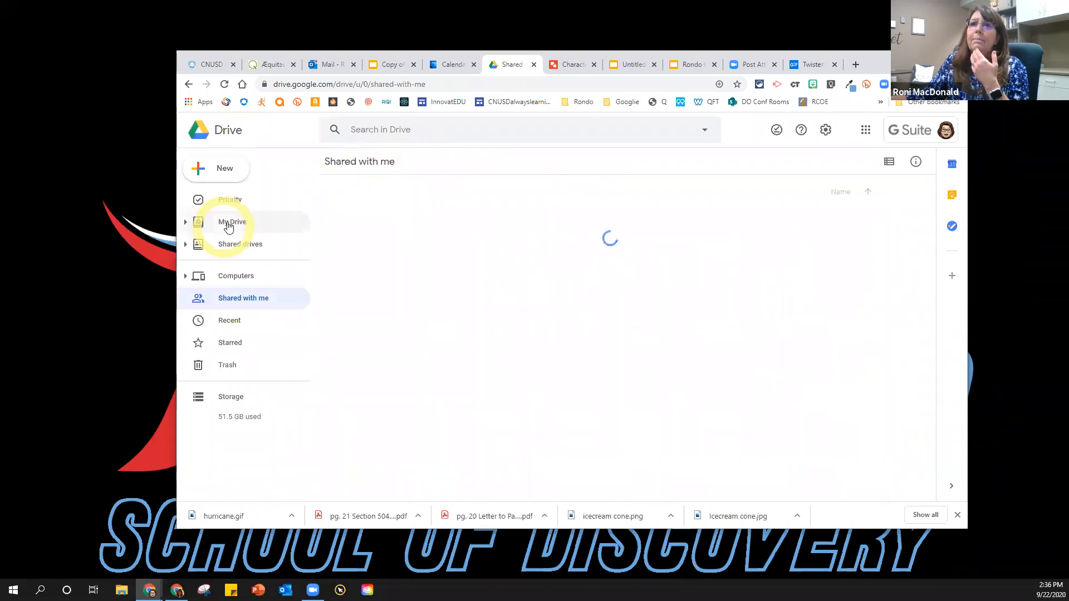
{"action": "left_click", "coordinate": [225, 342]}
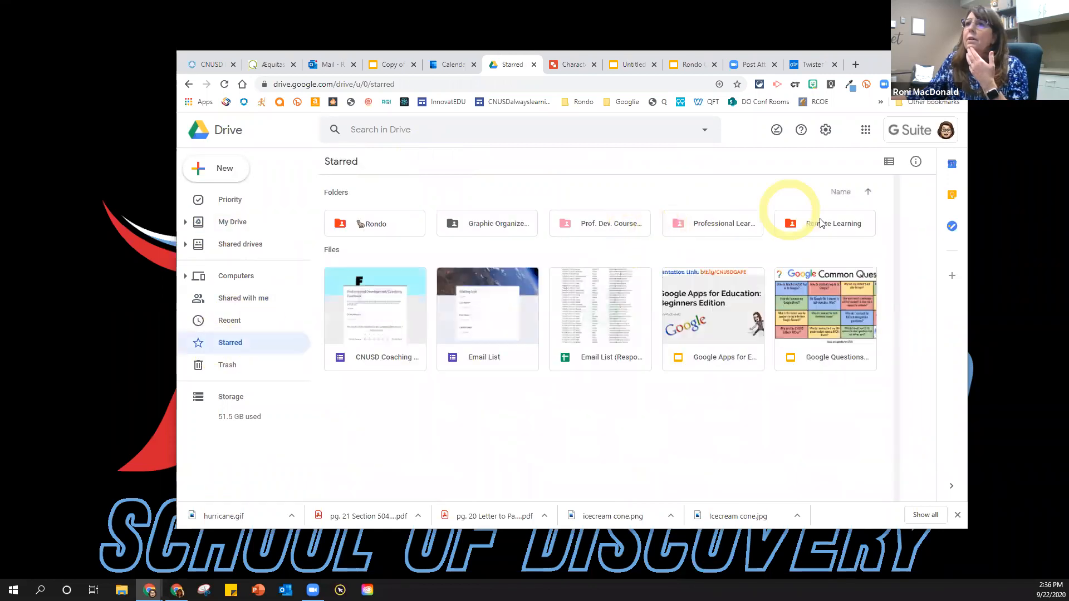
{"action": "double_click", "coordinate": [475, 228]}
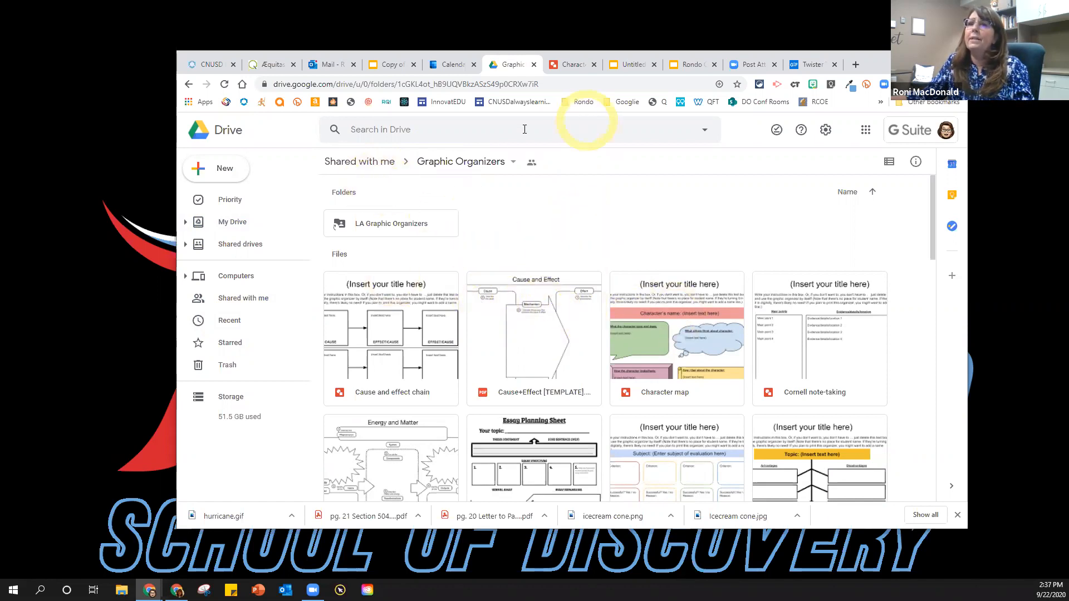
{"action": "left_click", "coordinate": [225, 173]}
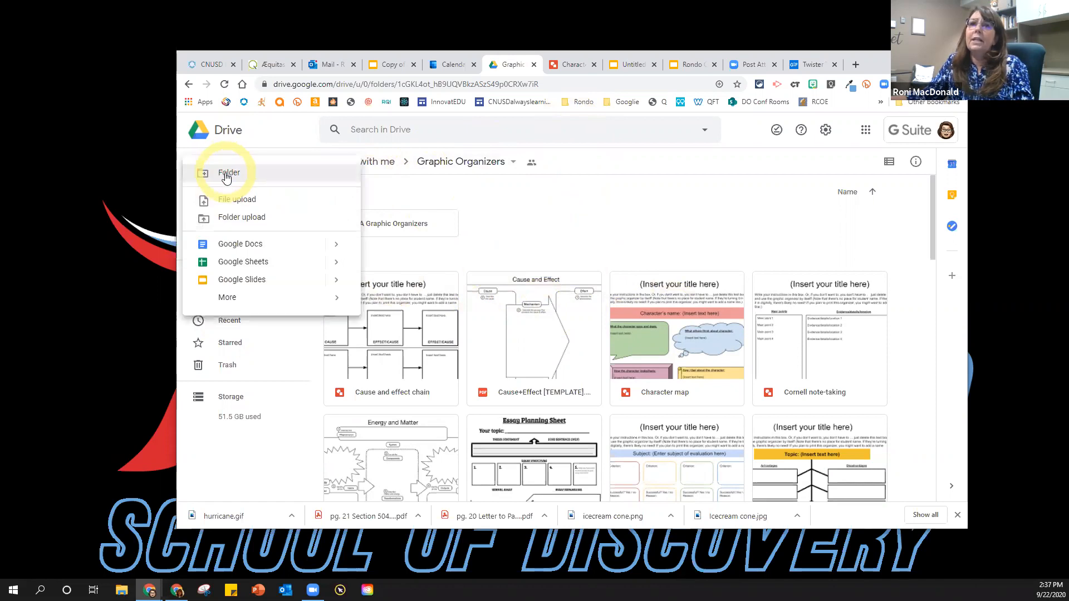
{"action": "left_click", "coordinate": [617, 184]}
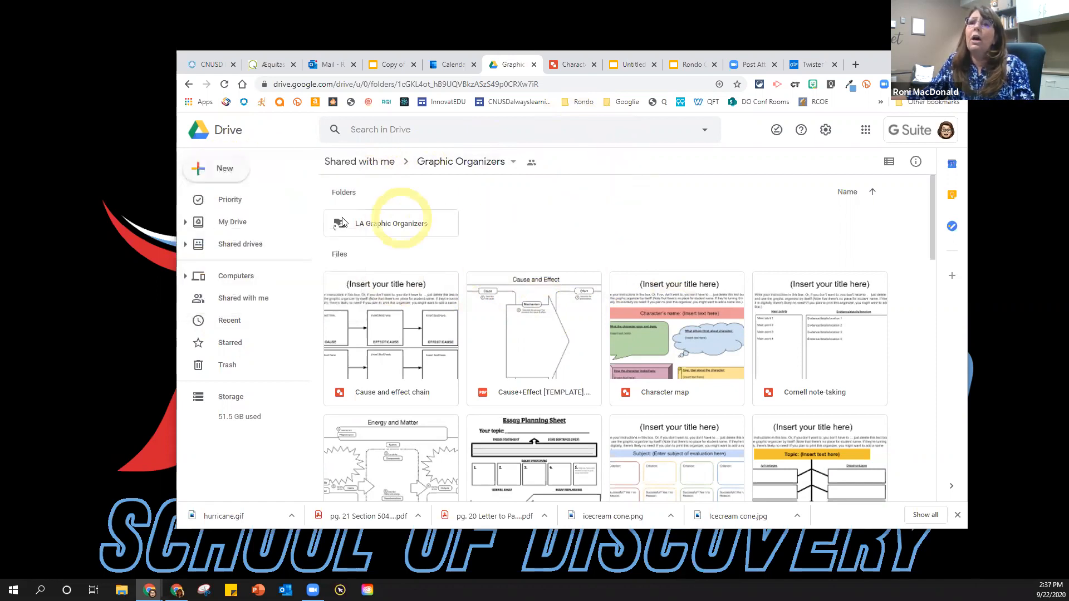
{"action": "left_click", "coordinate": [245, 177]}
{"action": "left_click", "coordinate": [247, 172]}
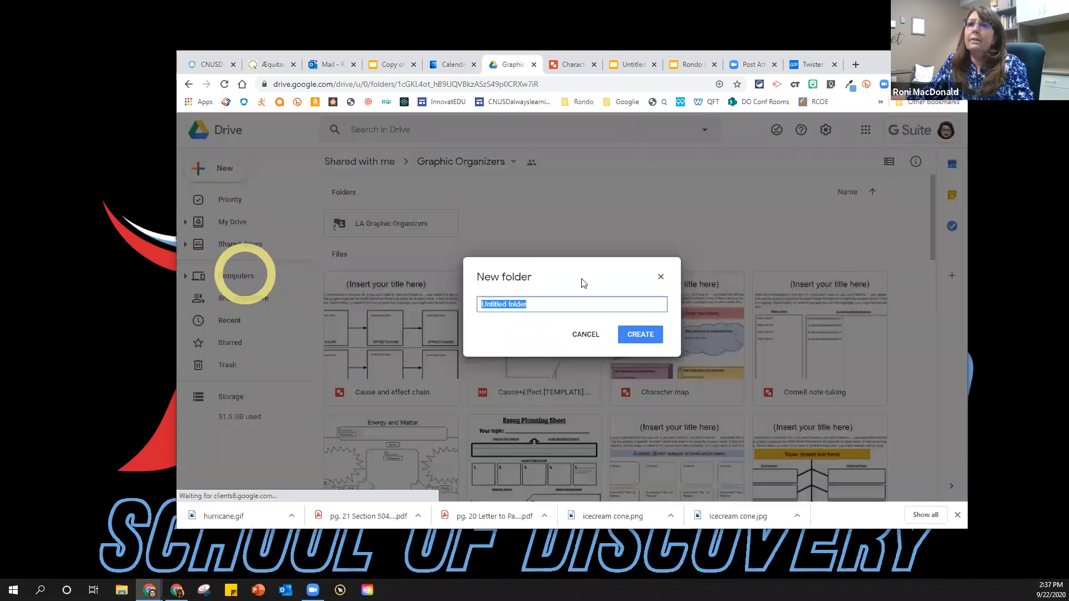
{"action": "left_click", "coordinate": [574, 331]}
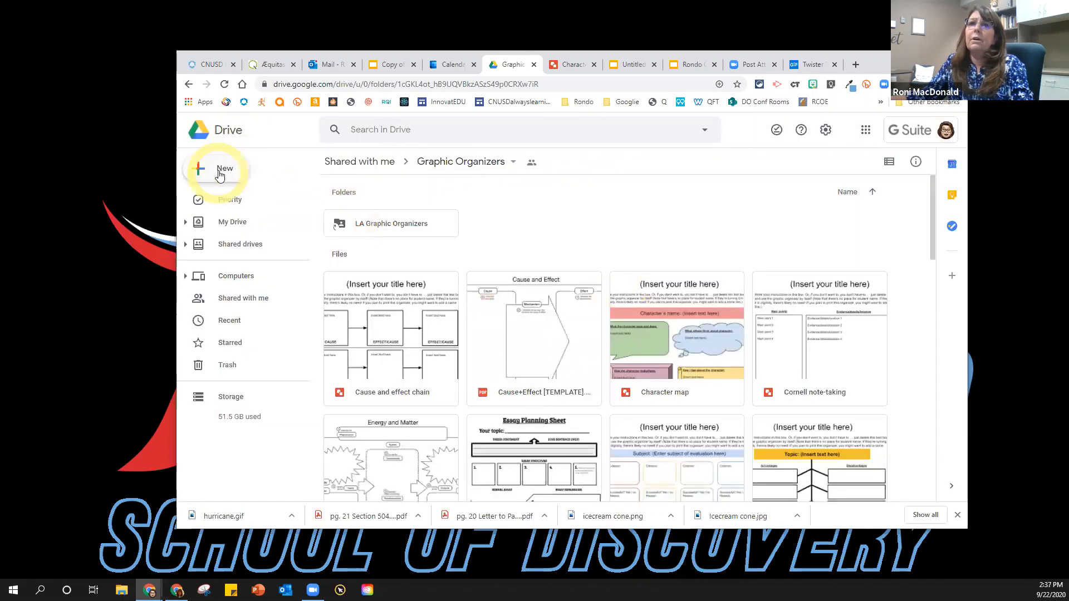
{"action": "left_click", "coordinate": [219, 172]}
{"action": "left_click", "coordinate": [220, 171]}
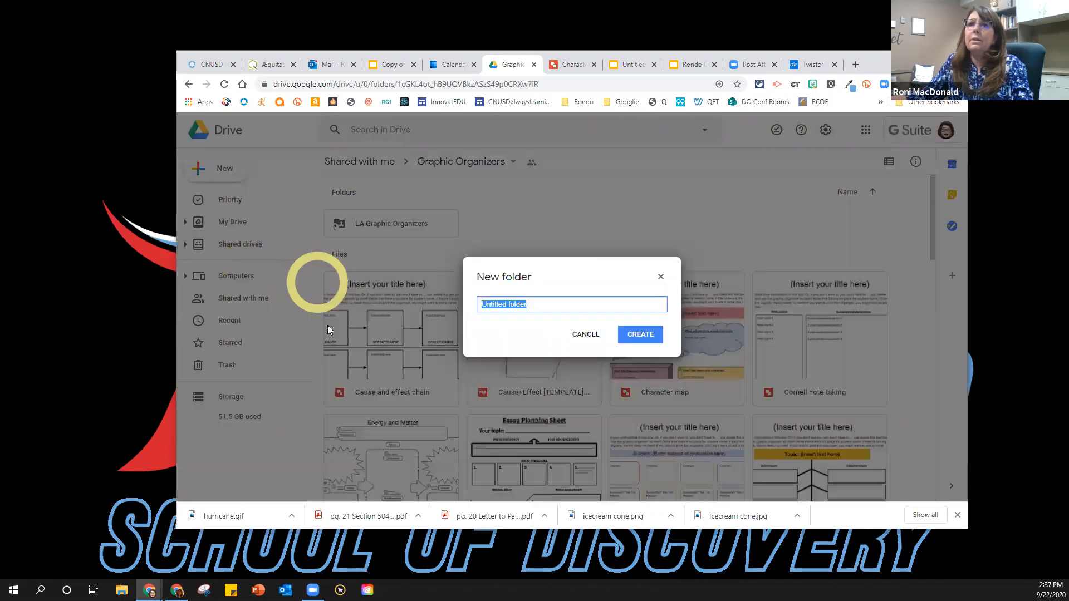
{"action": "left_click", "coordinate": [577, 336]}
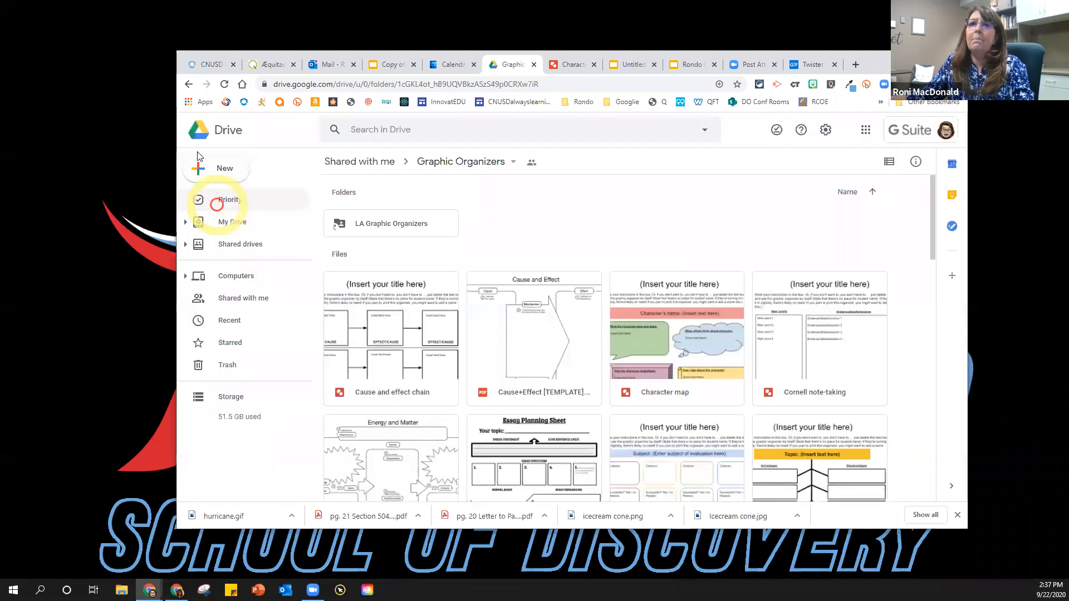
Create a new Google Drawing in the Graphic Organizers folder and accept sharing it with the folder's permissions
{"action": "left_click", "coordinate": [224, 172]}
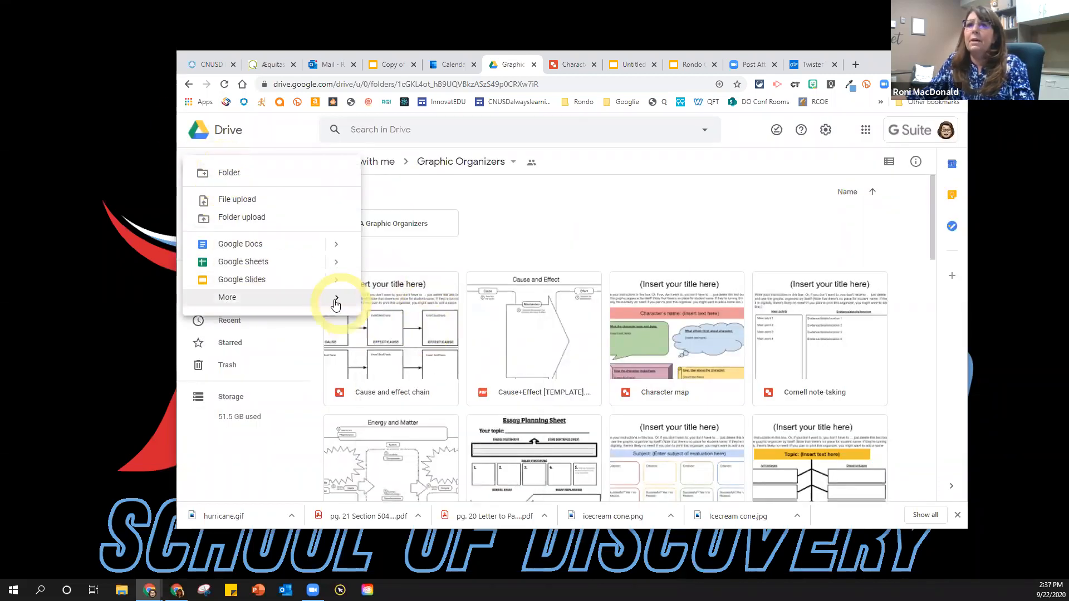
{"action": "mouse_move", "coordinate": [336, 299]}
{"action": "left_click", "coordinate": [414, 329]}
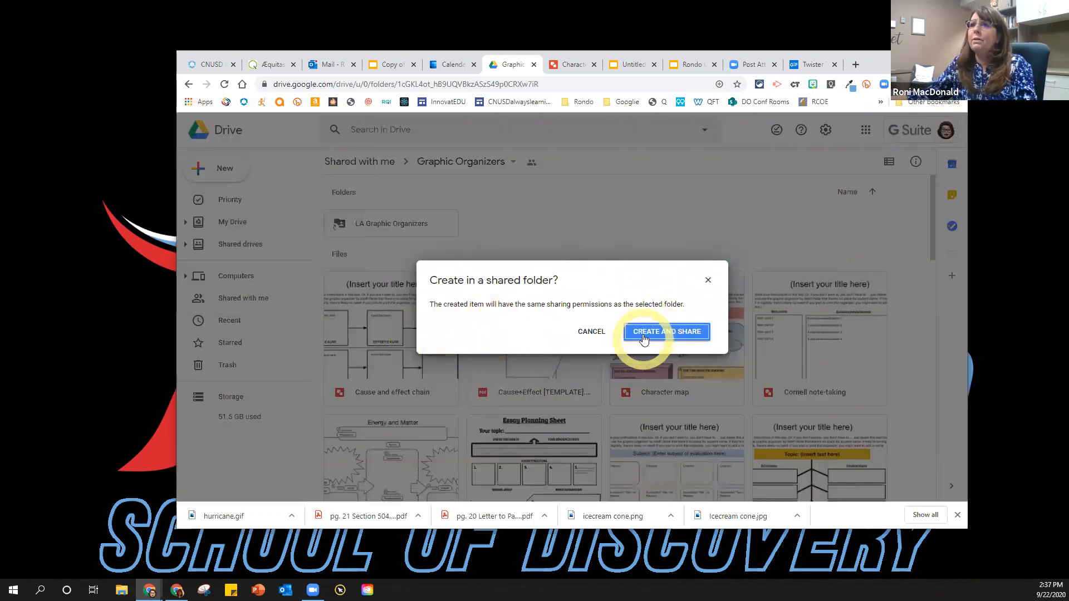
{"action": "left_click", "coordinate": [644, 333]}
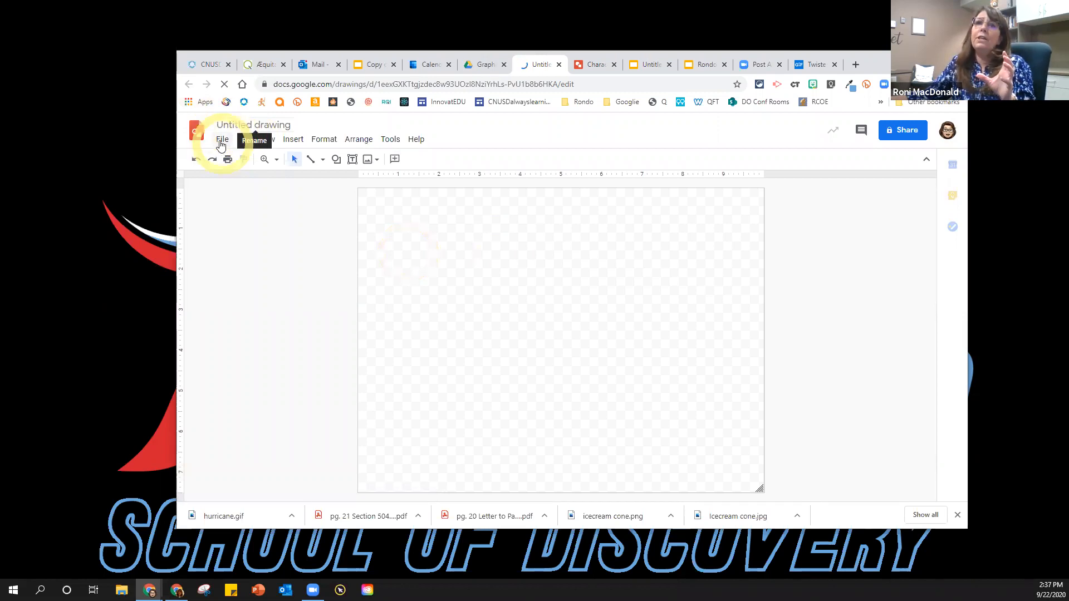
Set the new drawing's page setup to Widescreen 16:9 and apply it
{"action": "left_click", "coordinate": [221, 142]}
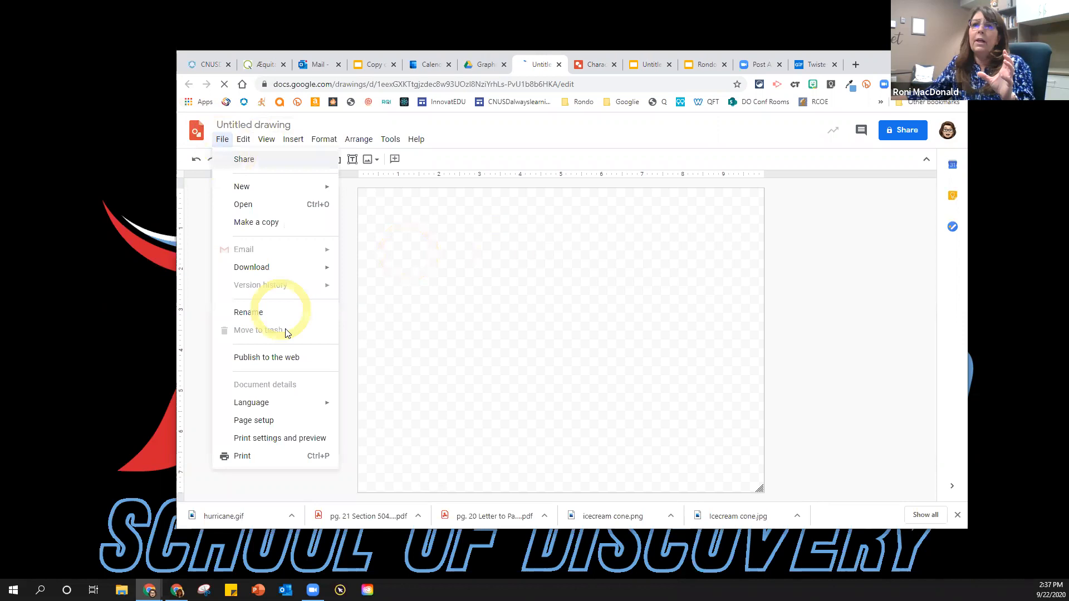
{"action": "left_click", "coordinate": [263, 428]}
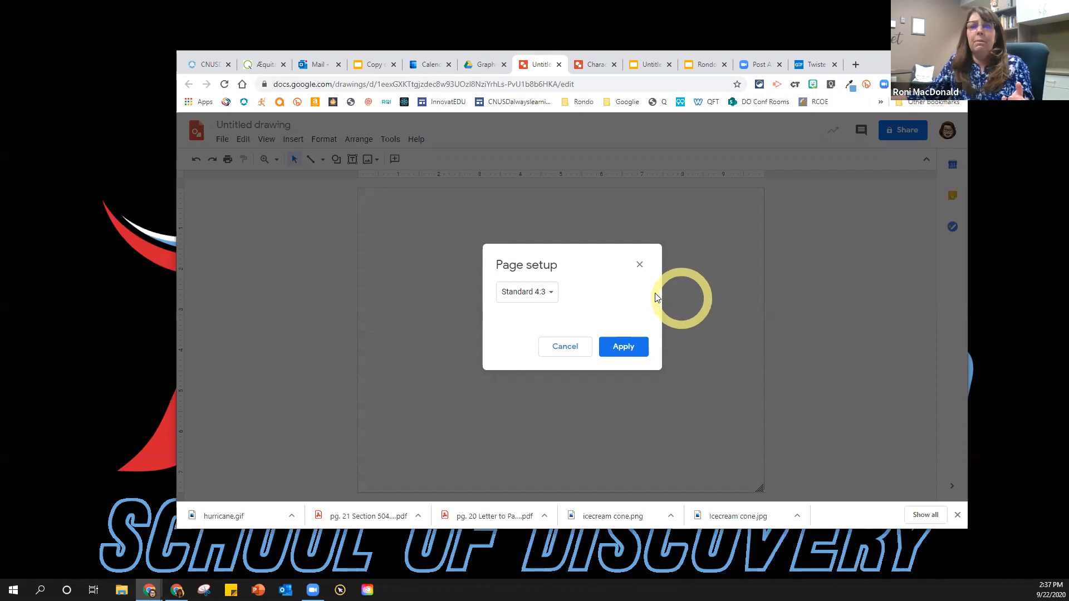
{"action": "left_click", "coordinate": [534, 297]}
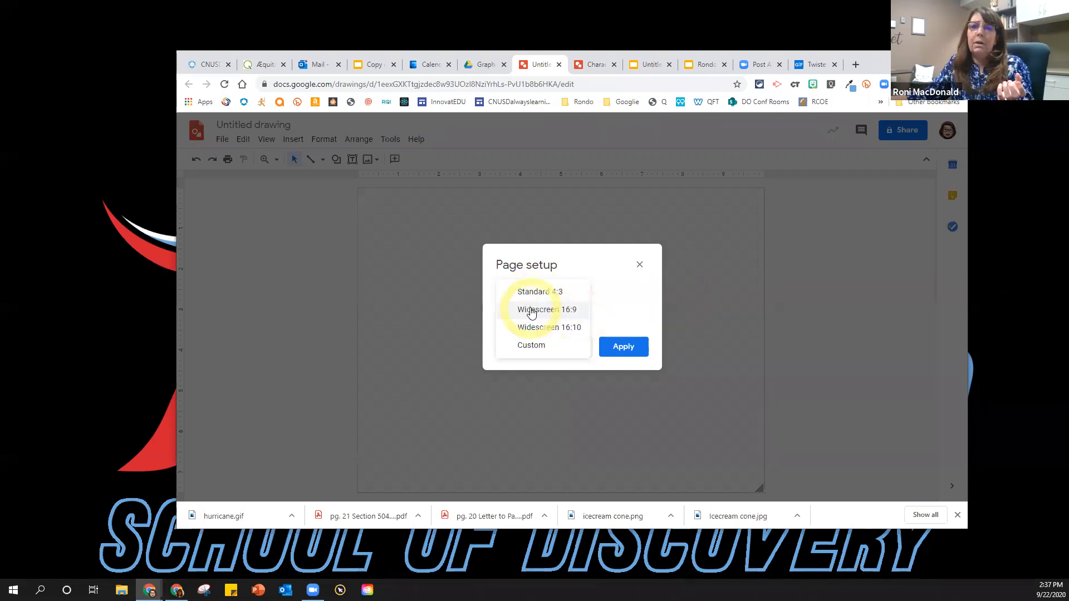
{"action": "left_click", "coordinate": [530, 311]}
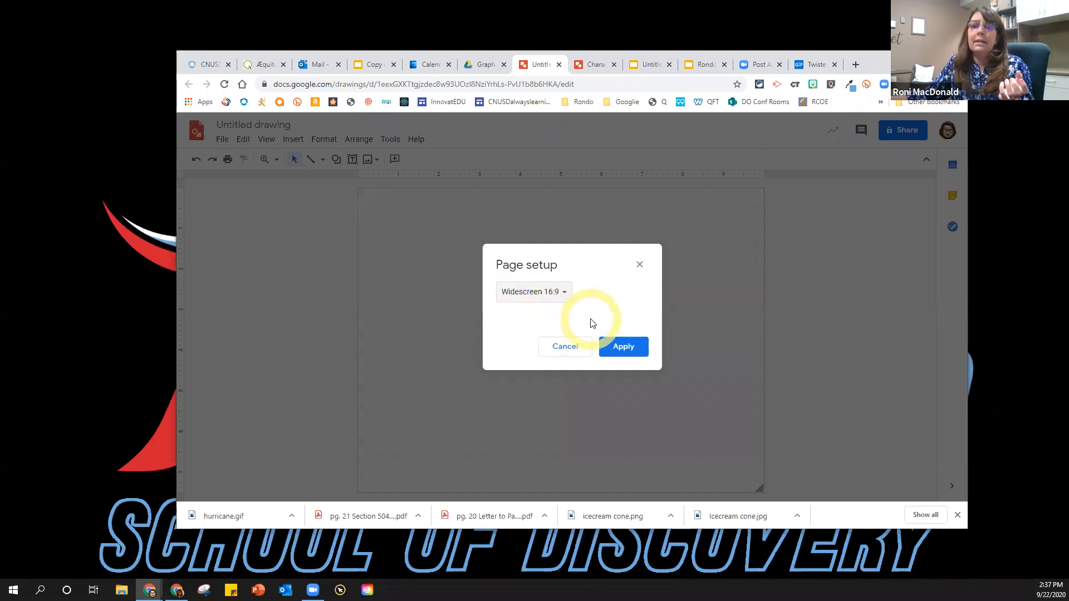
{"action": "left_click", "coordinate": [614, 350]}
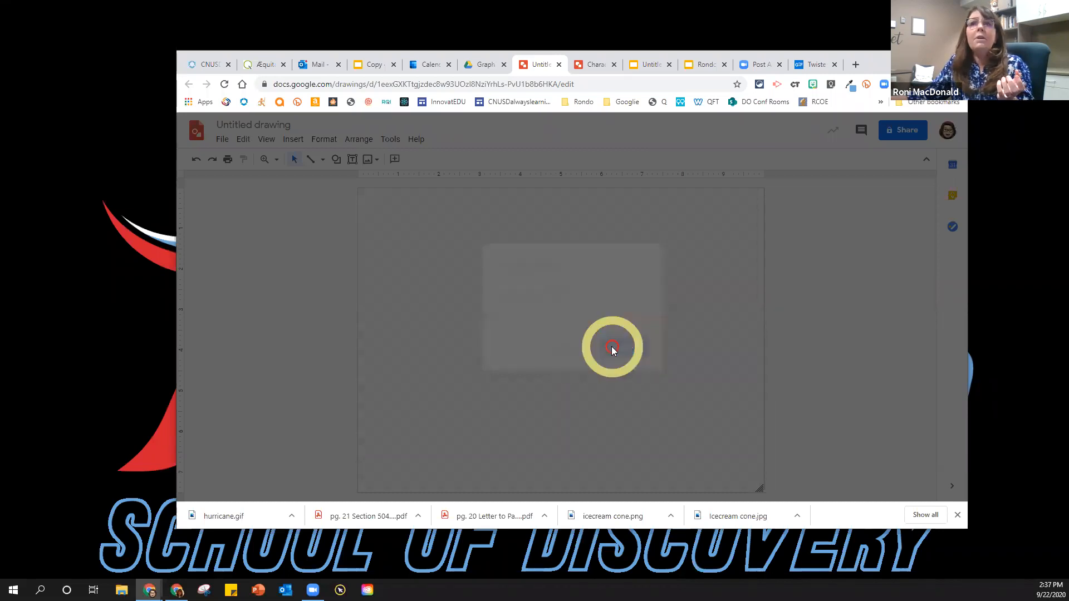
Switch to the untitled presentation with the tornado slide and open its page setup
{"action": "left_click", "coordinate": [650, 66]}
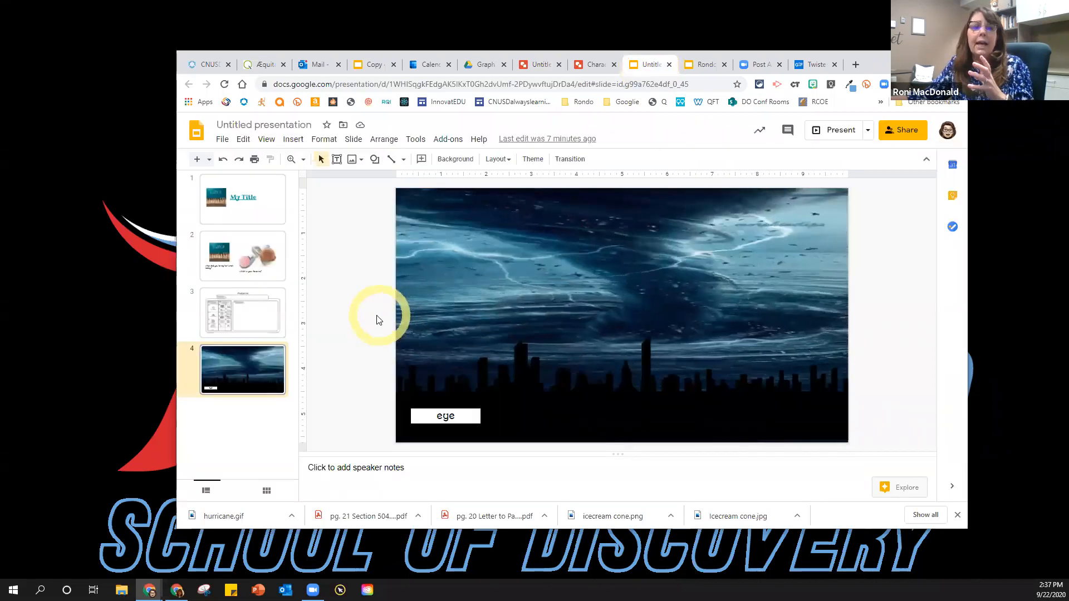
{"action": "left_click", "coordinate": [222, 139]}
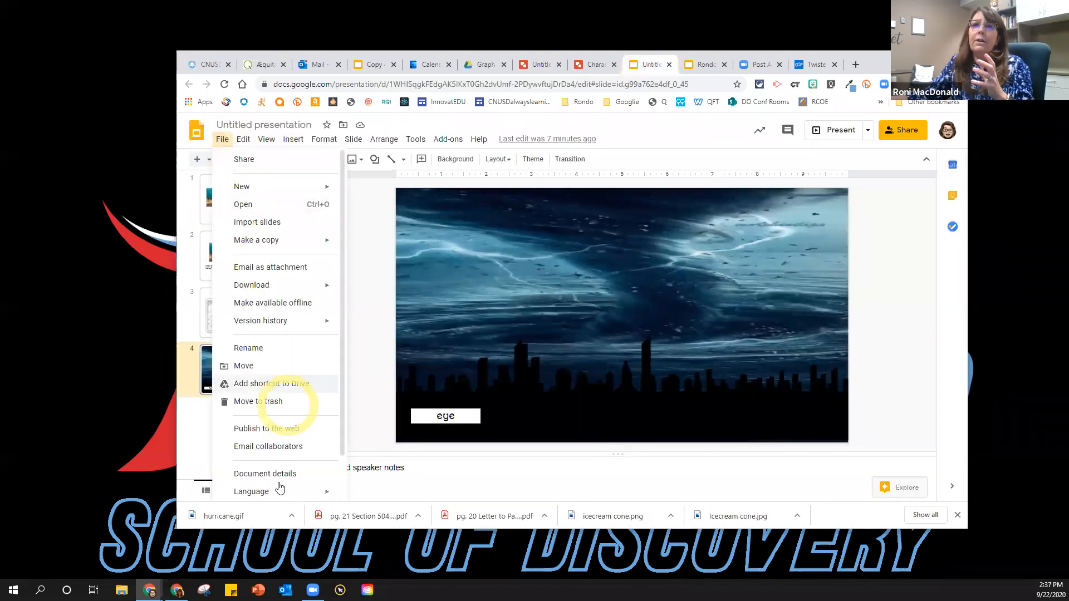
{"action": "scroll", "coordinate": [284, 457], "scroll_direction": "down", "scroll_amount": 2}
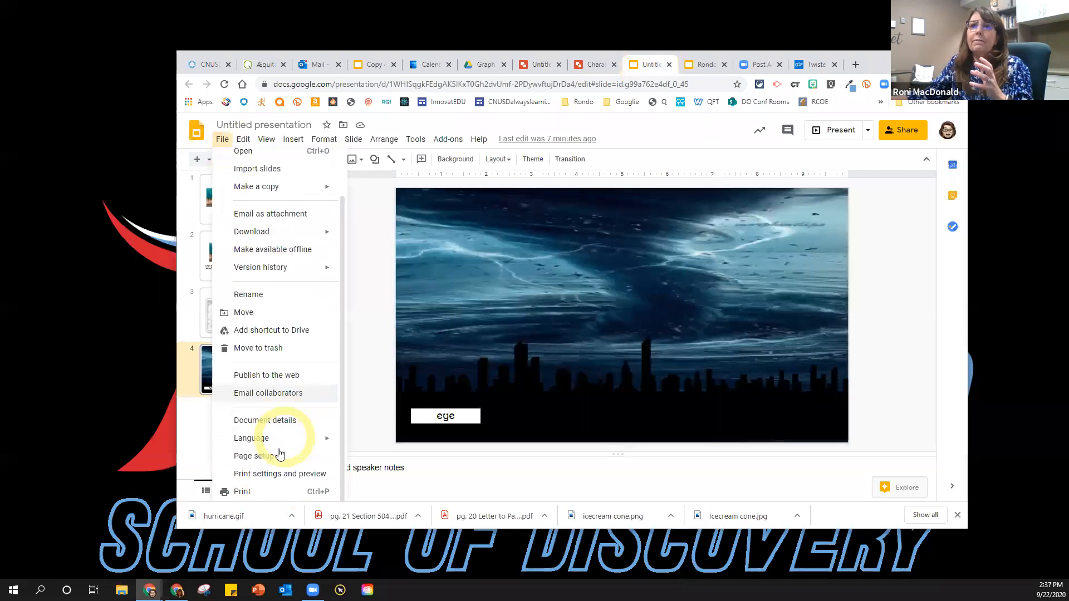
{"action": "left_click", "coordinate": [277, 457]}
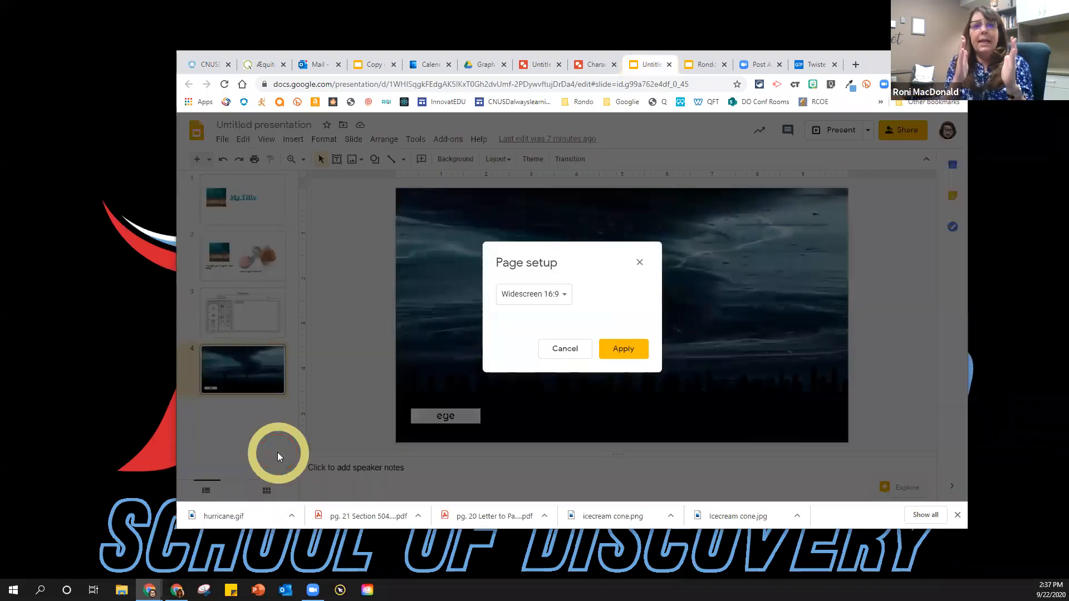
Set the presentation's page size to Custom, 8.5 × 11 inches, and apply it
{"action": "left_click", "coordinate": [523, 296]}
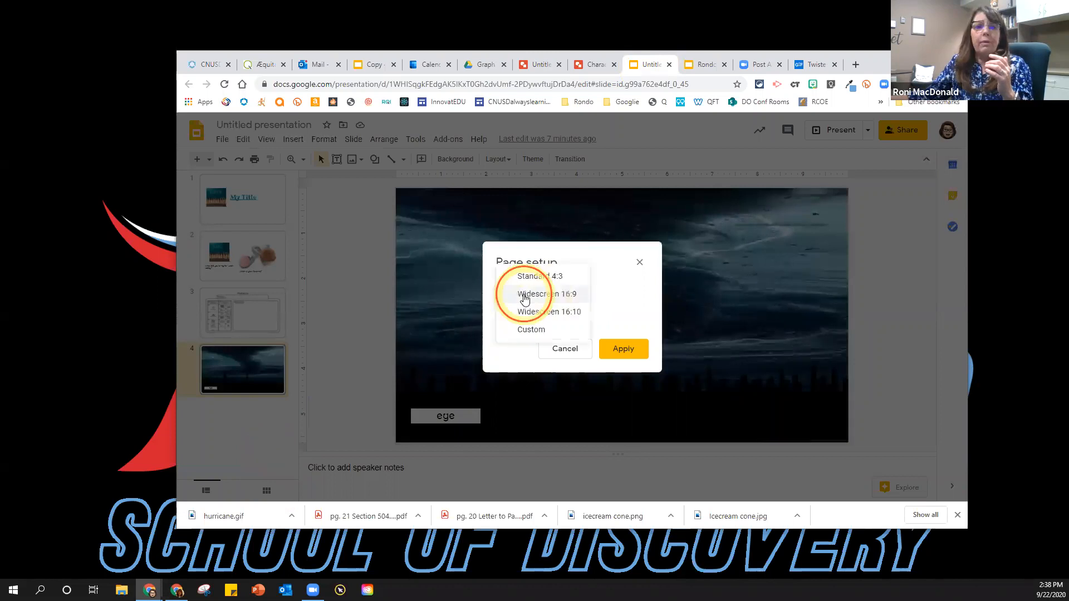
{"action": "left_click", "coordinate": [535, 328]}
{"action": "double_click", "coordinate": [511, 325]}
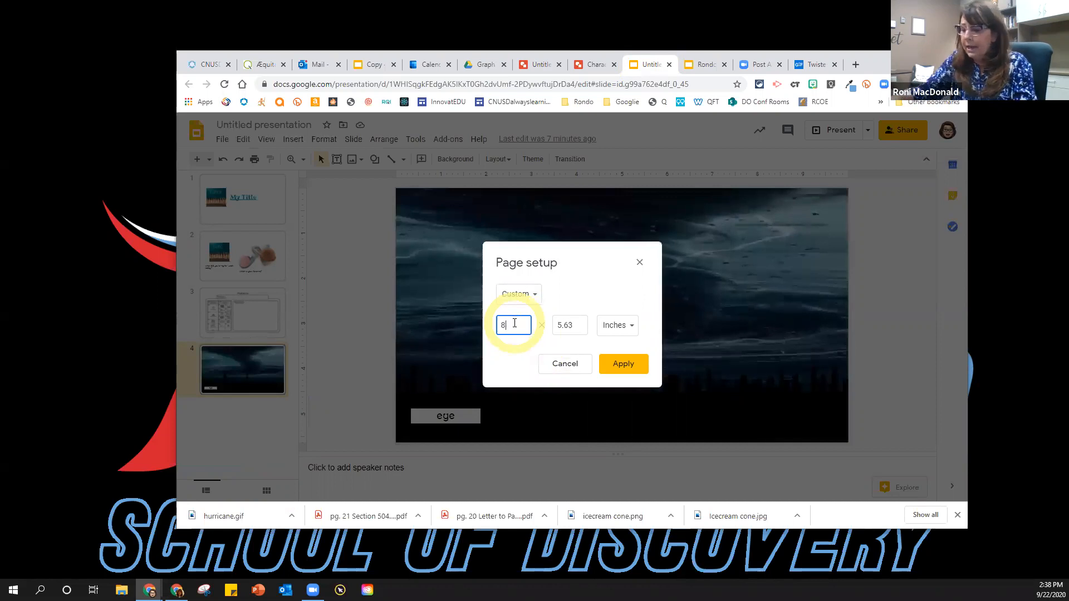
{"action": "double_click", "coordinate": [566, 324]}
{"action": "type", "text": "11"}
{"action": "left_click", "coordinate": [613, 331]}
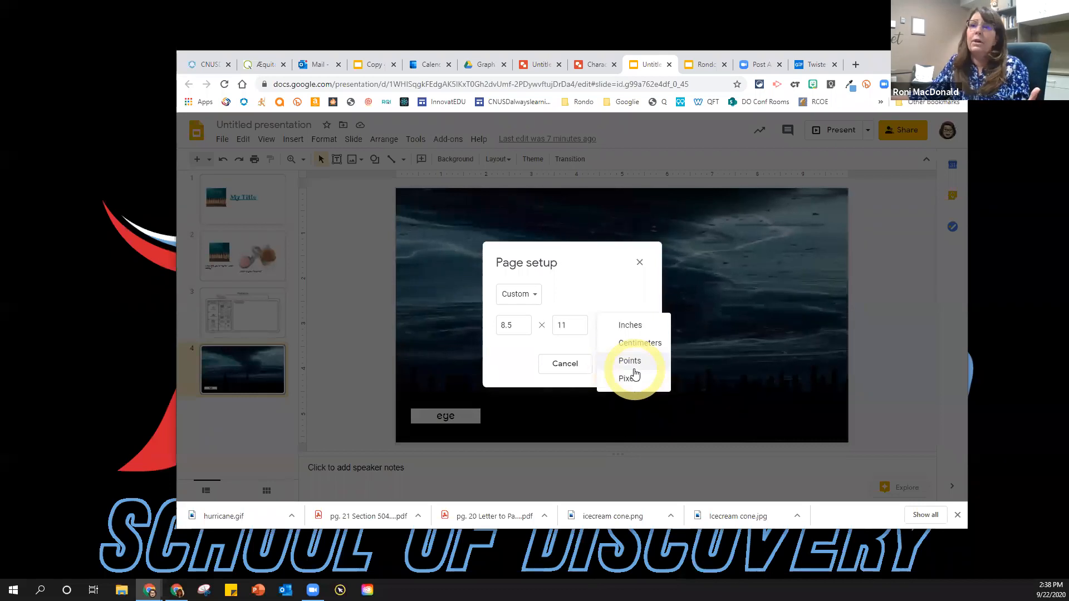
{"action": "left_click", "coordinate": [584, 304]}
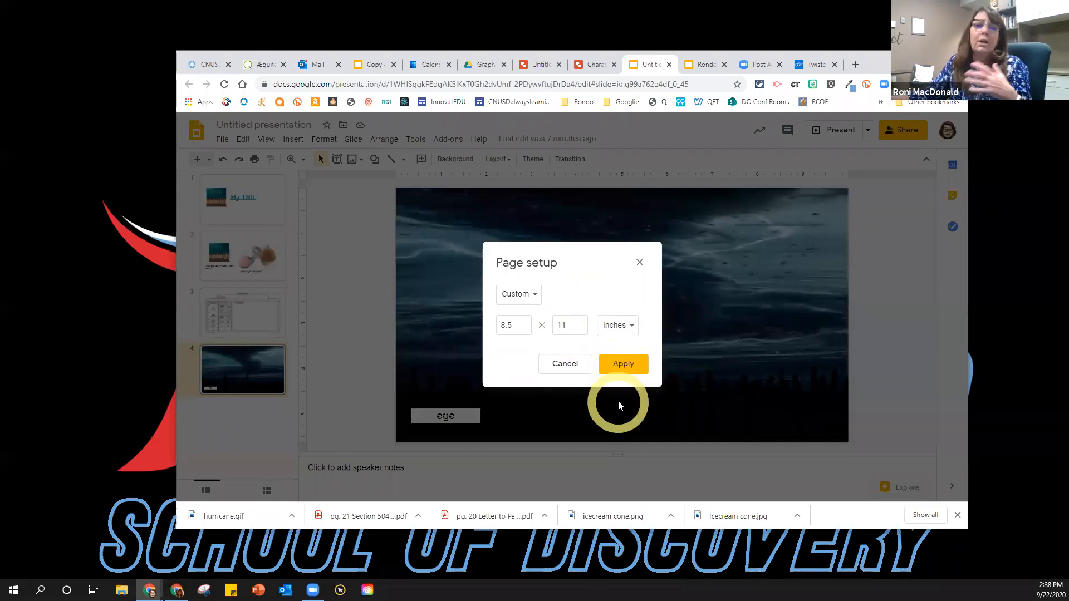
{"action": "left_click", "coordinate": [614, 364]}
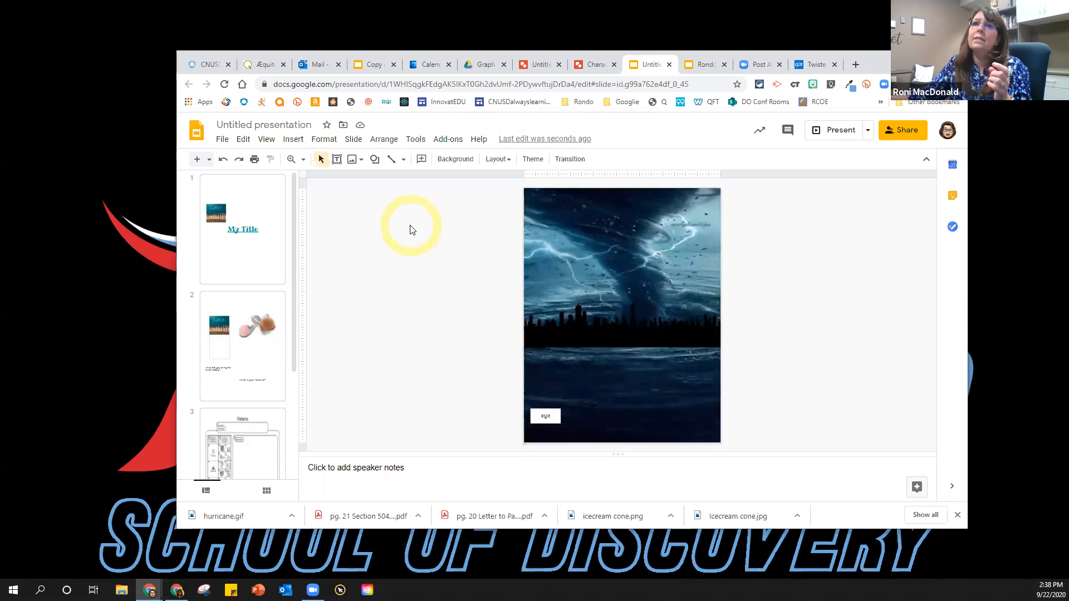
Add a text box in the blank area beside the tornado slide reading "Best viewed at 100%"
{"action": "left_click", "coordinate": [337, 159]}
{"action": "left_click_drag", "start_coordinate": [325, 205], "coordinate": [487, 270]}
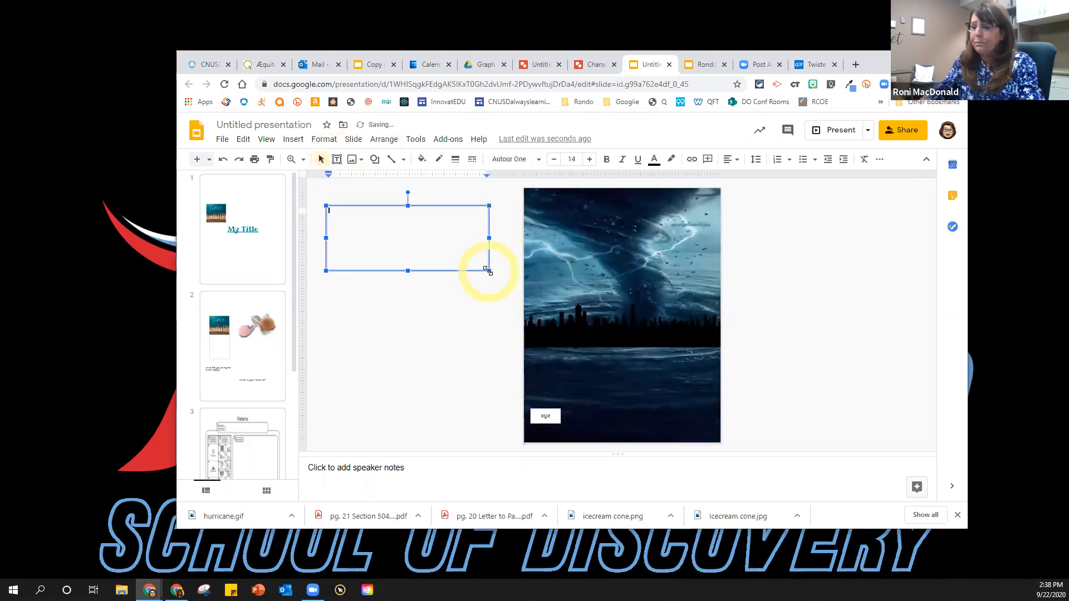
{"action": "type", "text": "Best "}
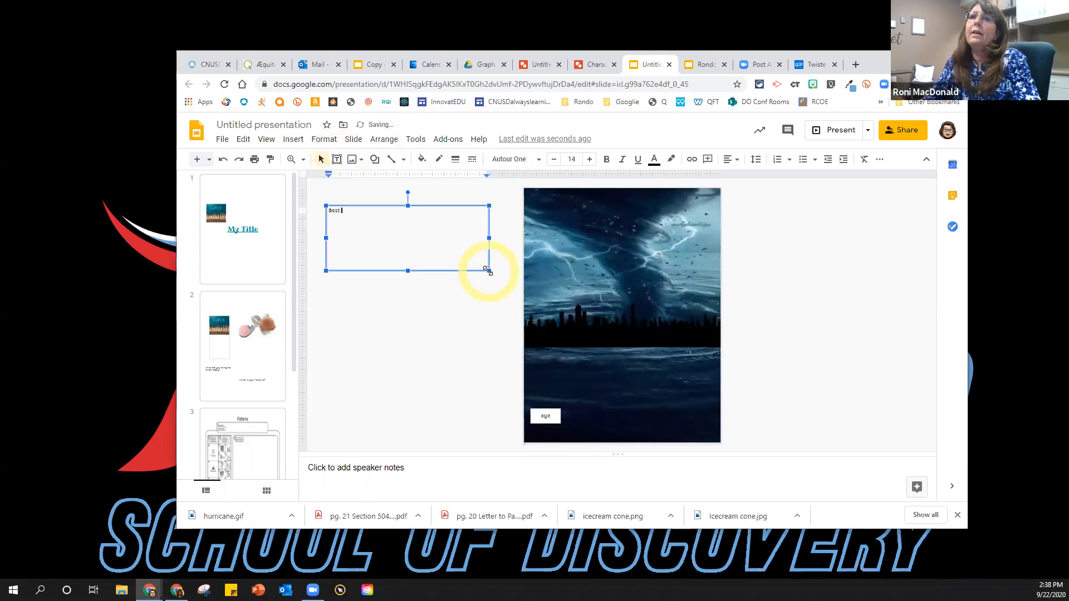
{"action": "type", "text": "viewed a"}
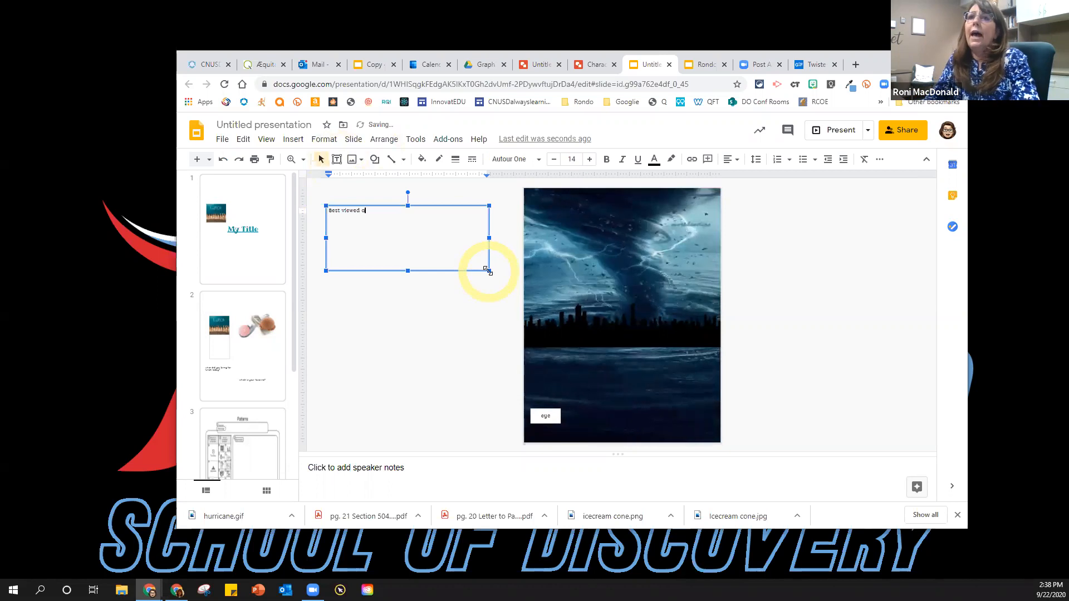
{"action": "type", "text": "t 100%"}
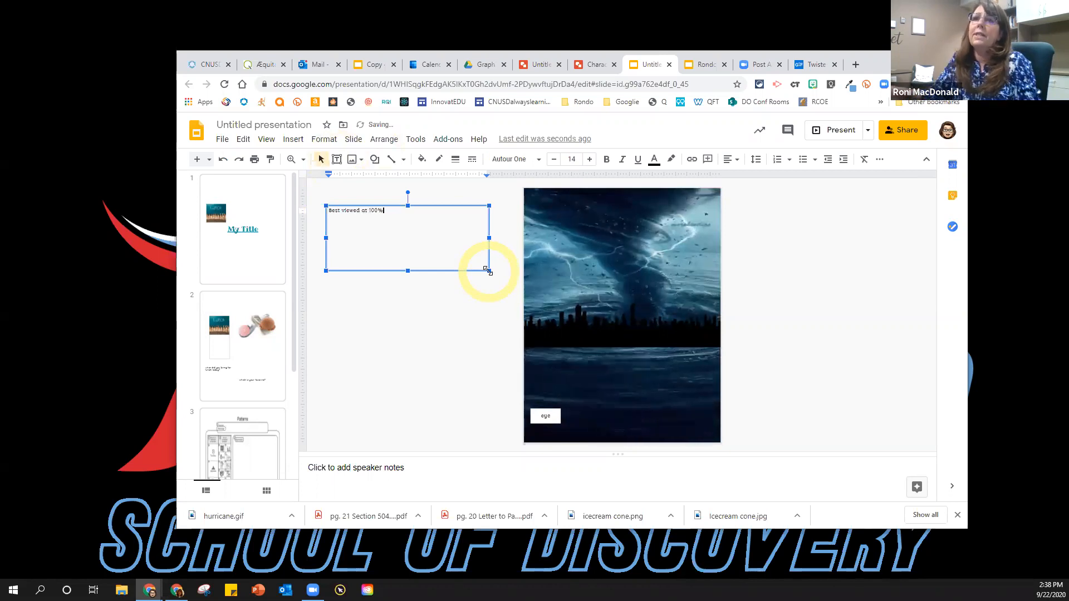
Enlarge the "Best viewed at 100%" text, trying size 96 and settling on 48, and deselect the text box
{"action": "left_click_drag", "start_coordinate": [396, 213], "coordinate": [321, 216]}
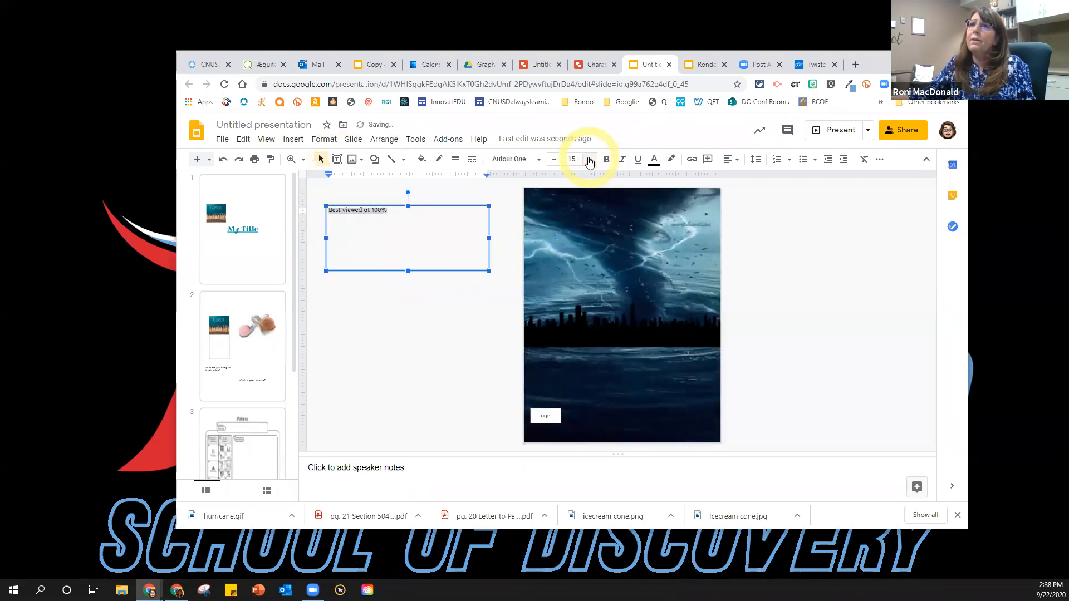
{"action": "left_click", "coordinate": [573, 158]}
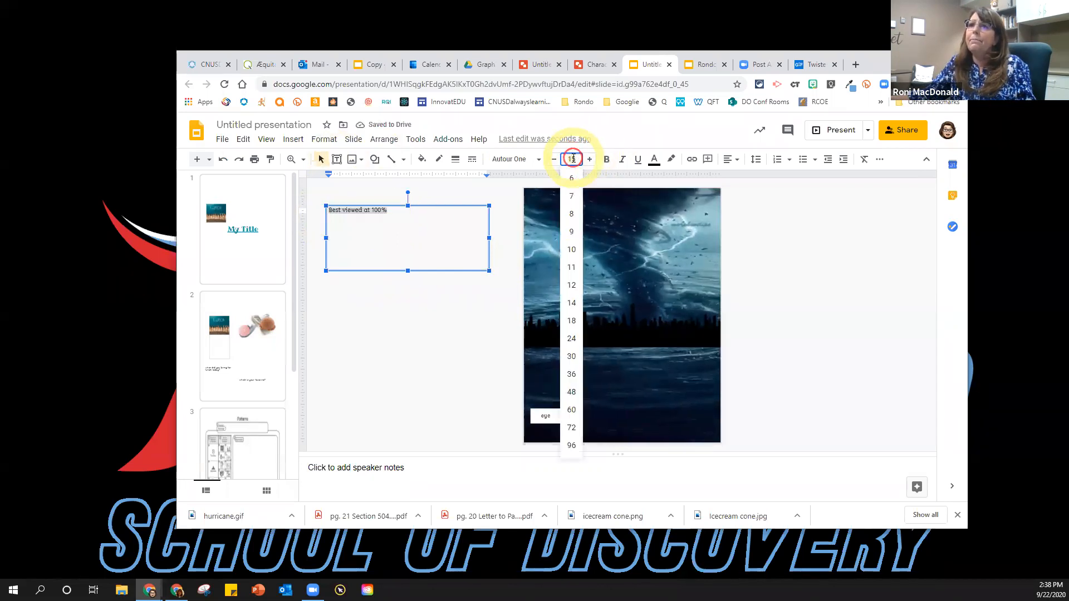
{"action": "left_click", "coordinate": [569, 445]}
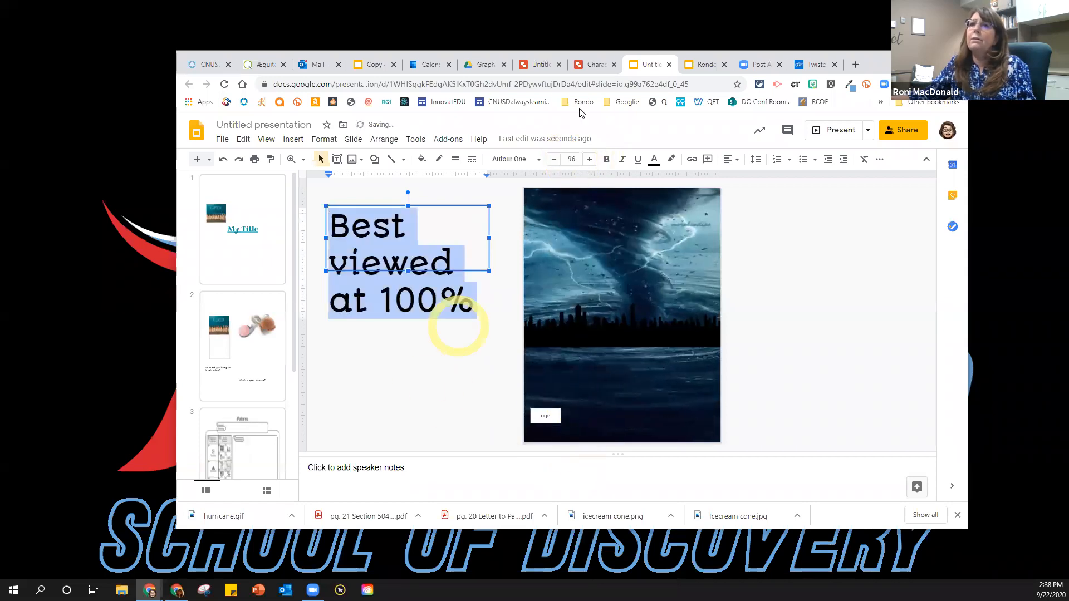
{"action": "left_click", "coordinate": [573, 159]}
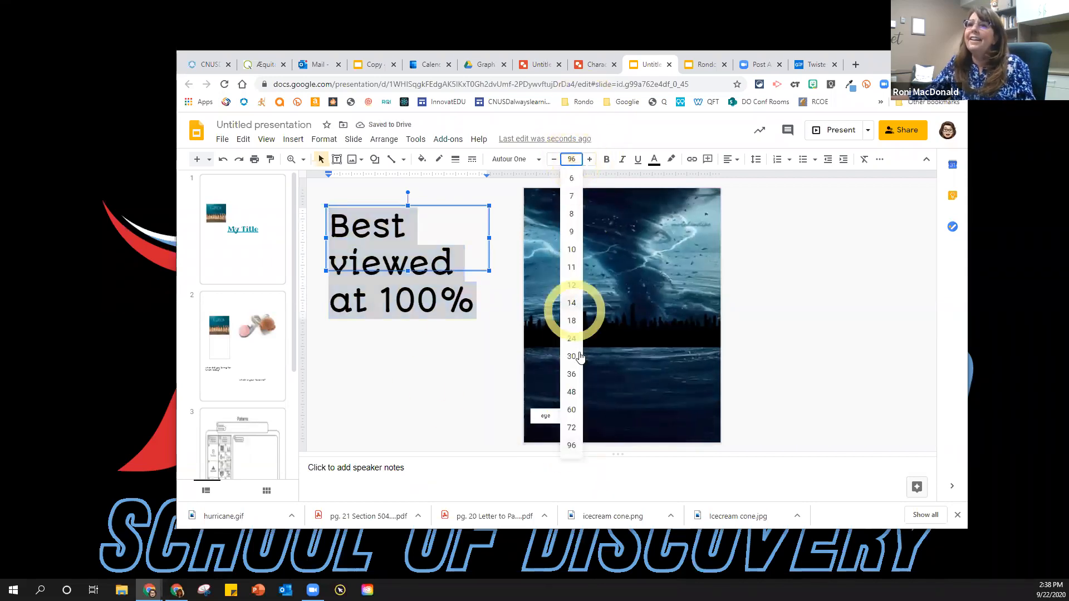
{"action": "left_click", "coordinate": [571, 392]}
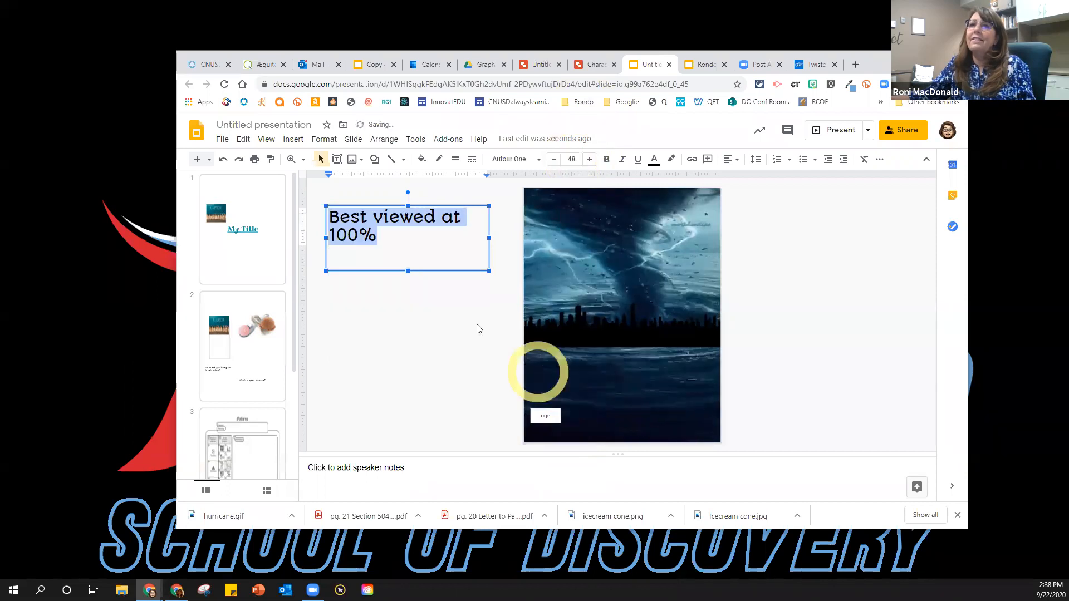
{"action": "left_click", "coordinate": [392, 288]}
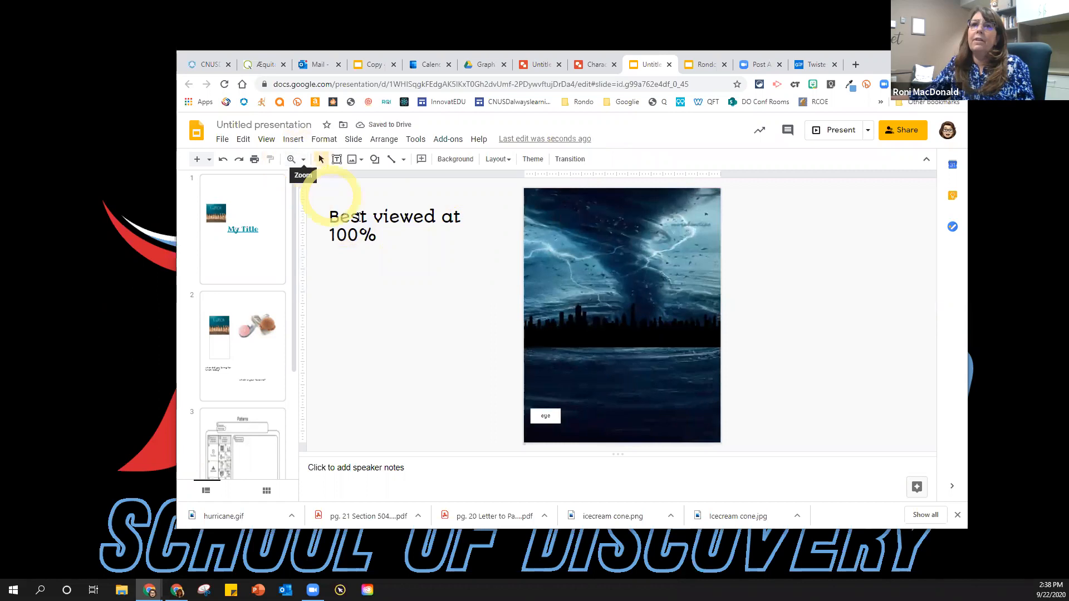
Draw a short arrow above the "Best viewed at 100%" text, pointing up toward the zoom control
{"action": "left_click", "coordinate": [404, 160]}
{"action": "left_click", "coordinate": [415, 194]}
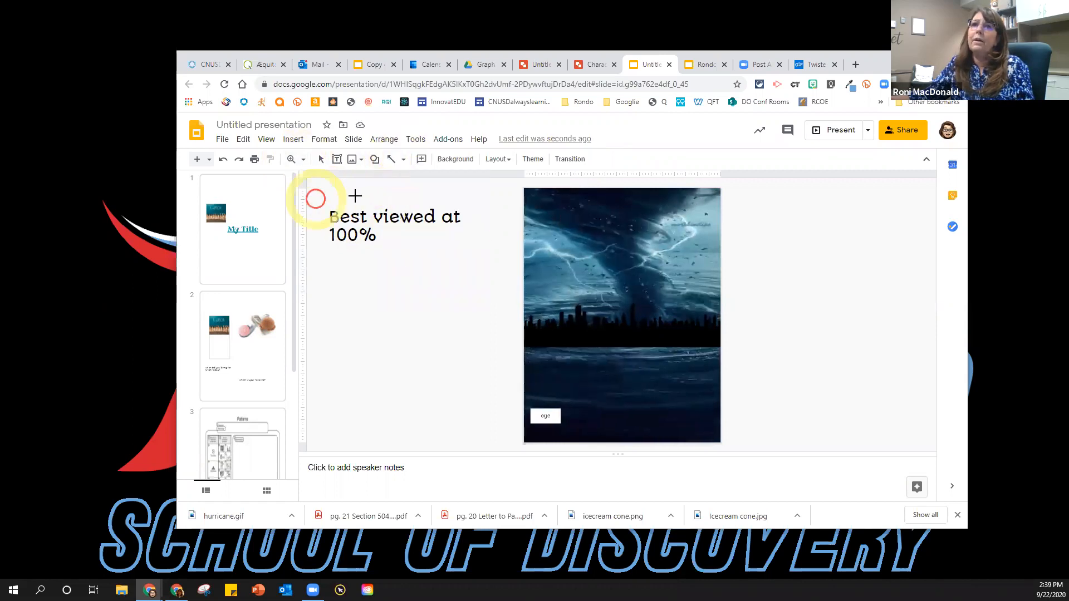
{"action": "left_click_drag", "start_coordinate": [355, 197], "coordinate": [329, 186]}
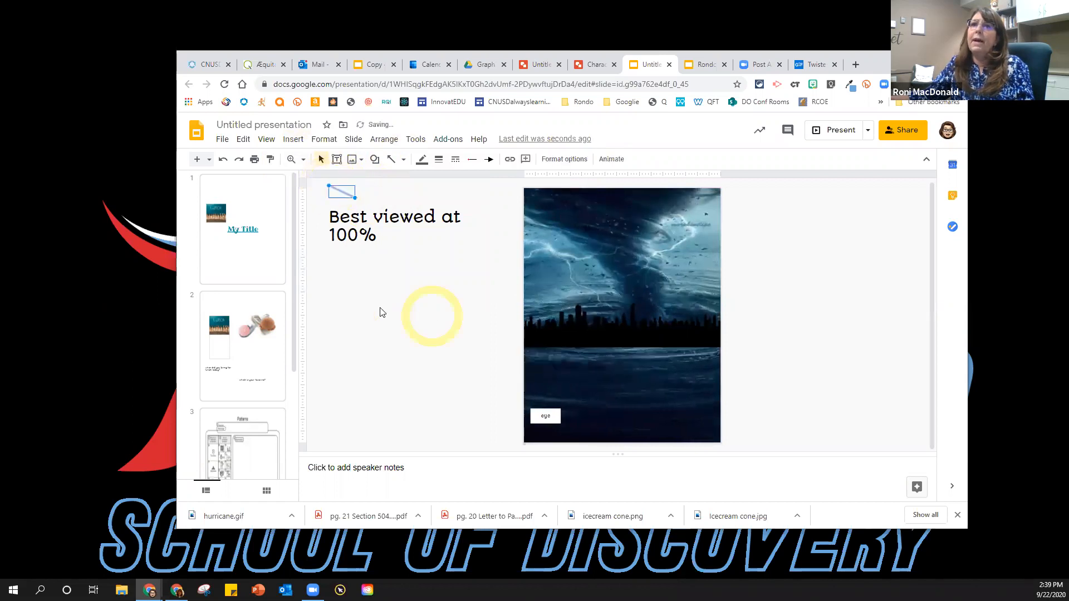
{"action": "left_click", "coordinate": [350, 239]}
Make the arrow red with a 12px line weight and deselect it
{"action": "left_click", "coordinate": [344, 194]}
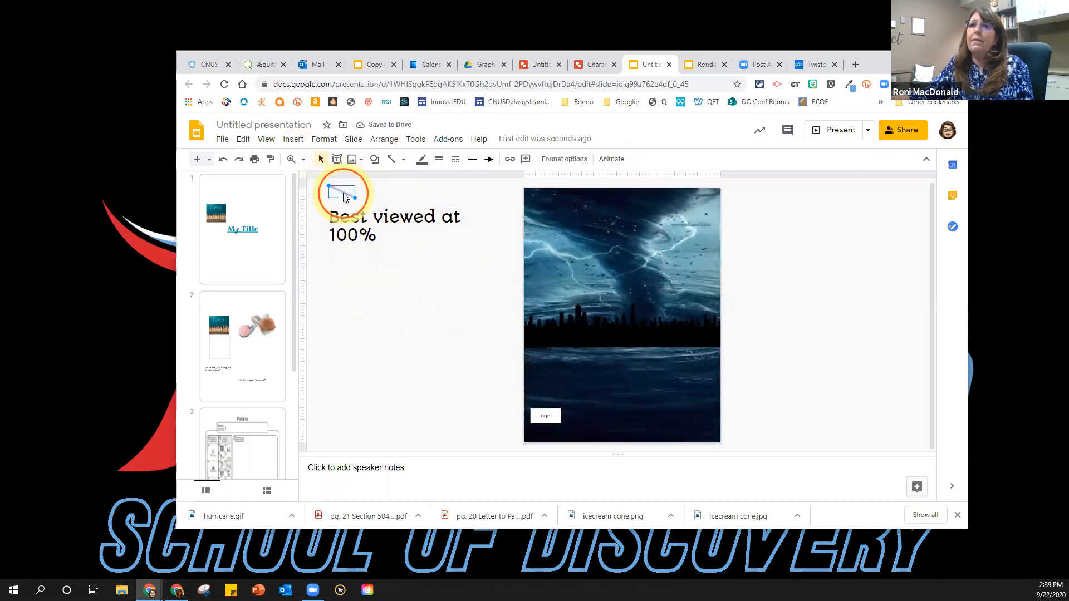
{"action": "left_click", "coordinate": [423, 161]}
{"action": "left_click", "coordinate": [435, 211]}
{"action": "left_click", "coordinate": [439, 160]}
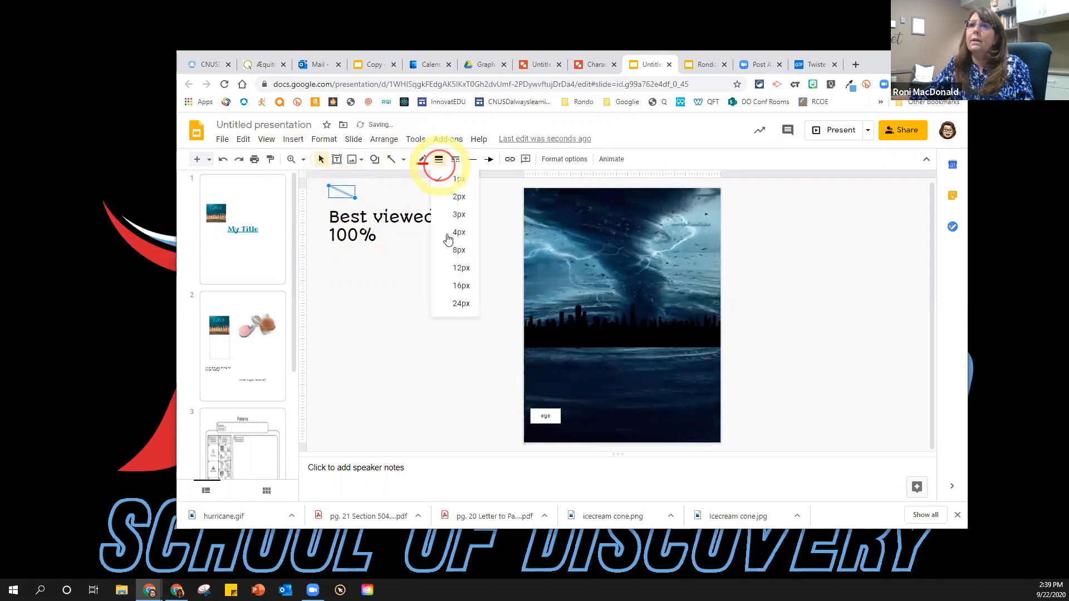
{"action": "left_click", "coordinate": [455, 268]}
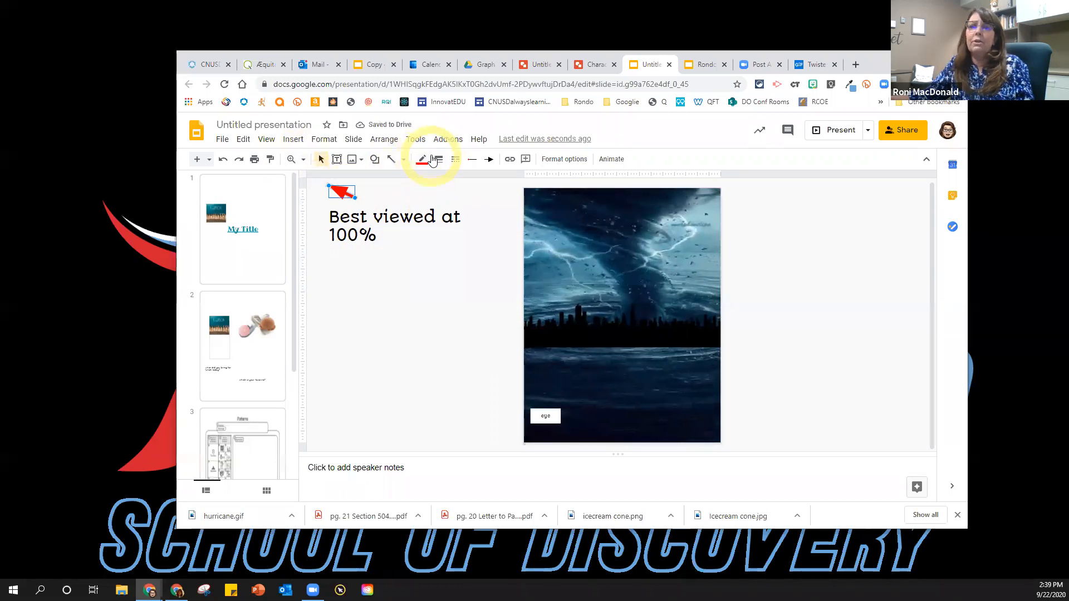
{"action": "left_click", "coordinate": [361, 300]}
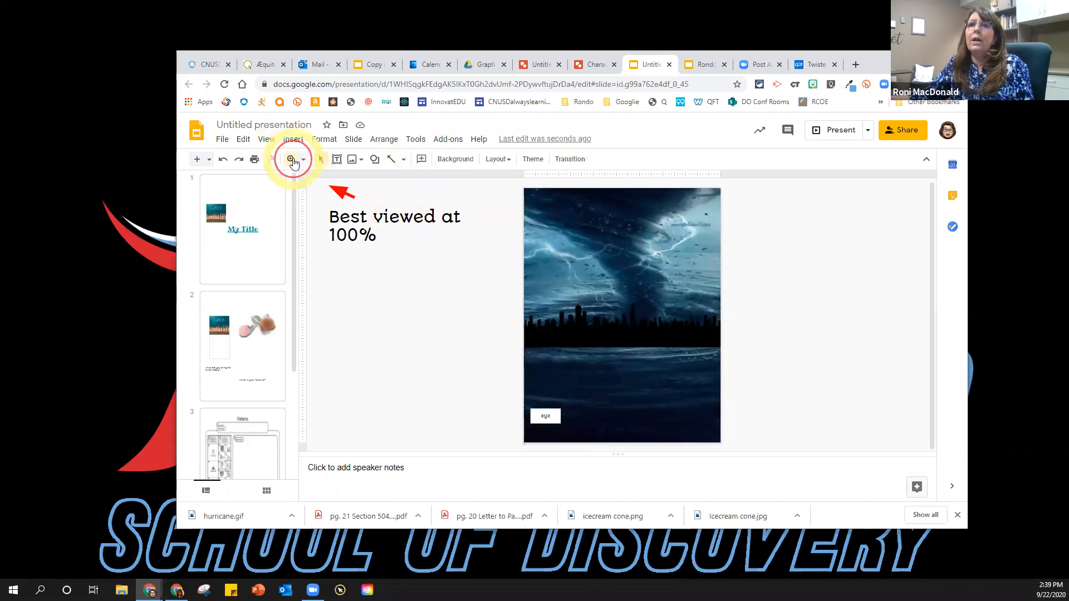
Set the view zoom to 100% and look over the whole tornado slide down to the "eye" label
{"action": "left_click", "coordinate": [300, 165]}
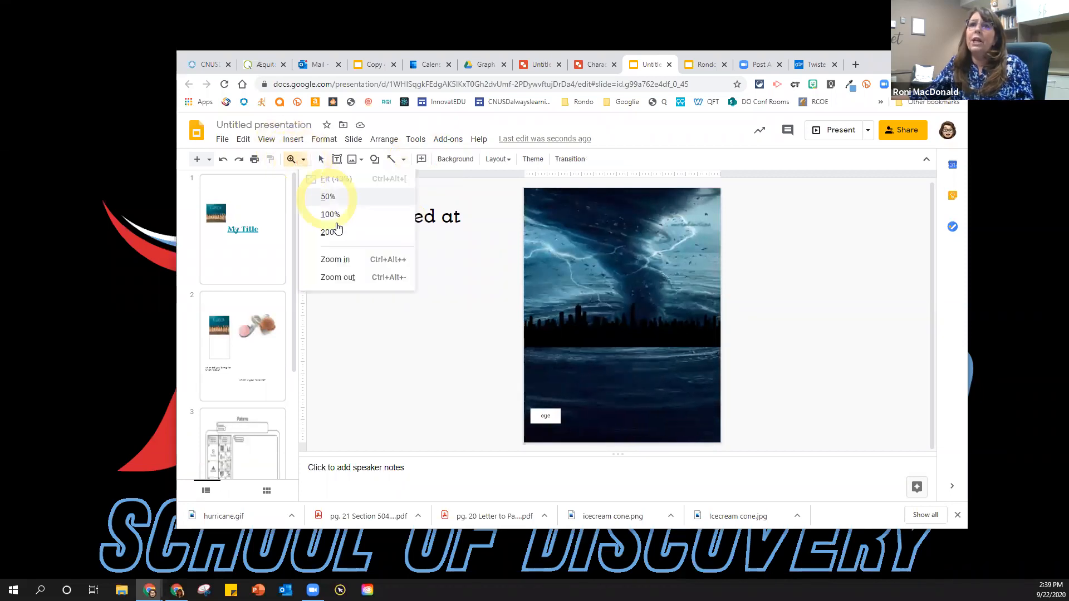
{"action": "left_click", "coordinate": [322, 209]}
{"action": "scroll", "coordinate": [547, 300], "scroll_direction": "up", "scroll_amount": 2}
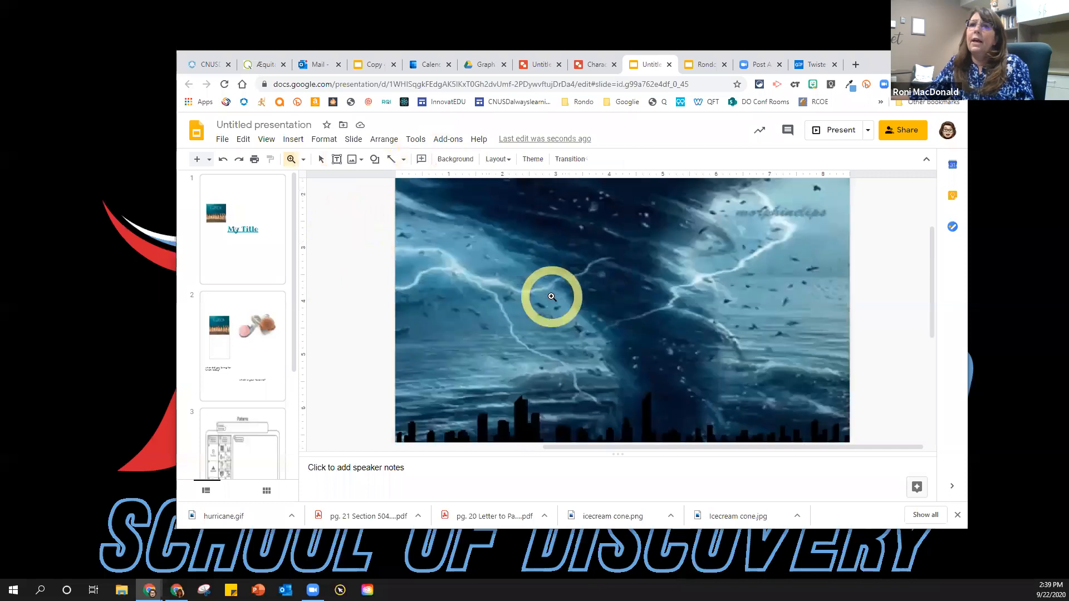
{"action": "scroll", "coordinate": [540, 254], "scroll_direction": "down", "scroll_amount": 5}
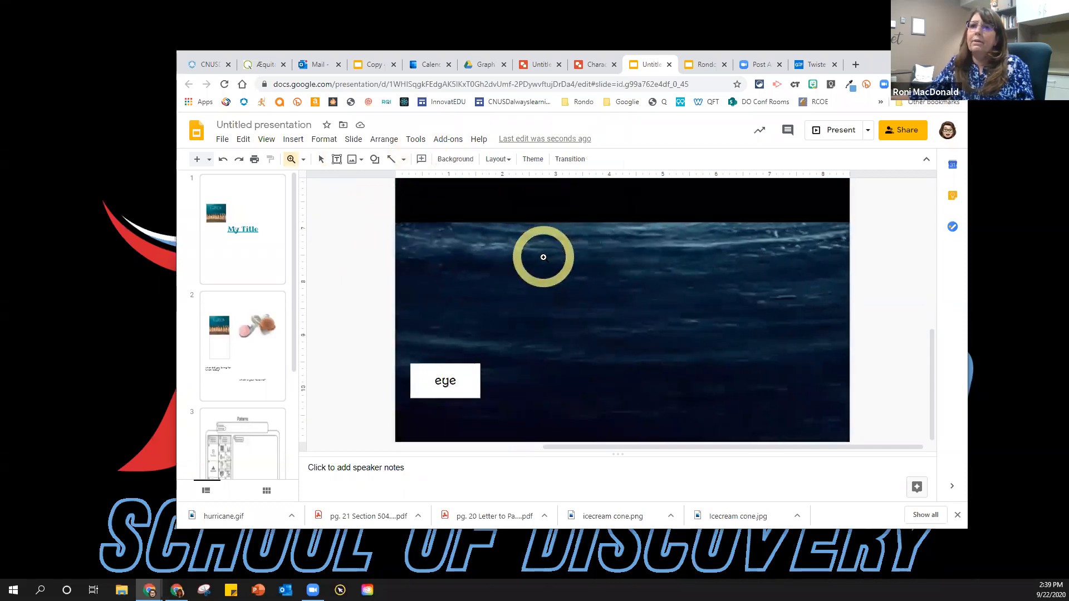
{"action": "scroll", "coordinate": [545, 257], "scroll_direction": "up", "scroll_amount": 3}
{"action": "scroll", "coordinate": [549, 262], "scroll_direction": "up", "scroll_amount": 1}
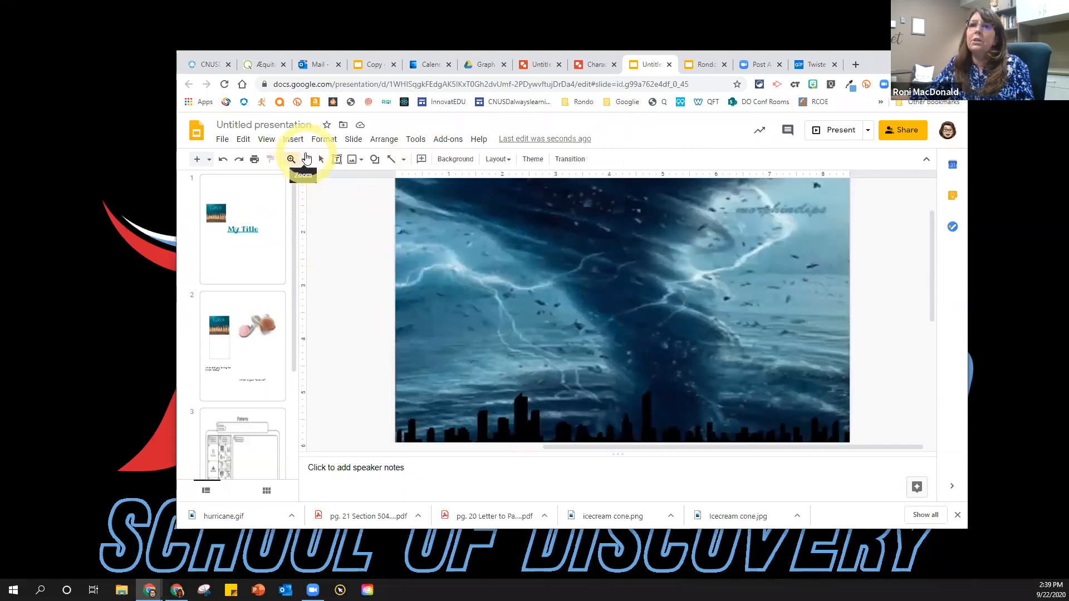
Set the view zoom to 50% and try to move the "eye" label up the tornado slide
{"action": "left_click", "coordinate": [304, 160]}
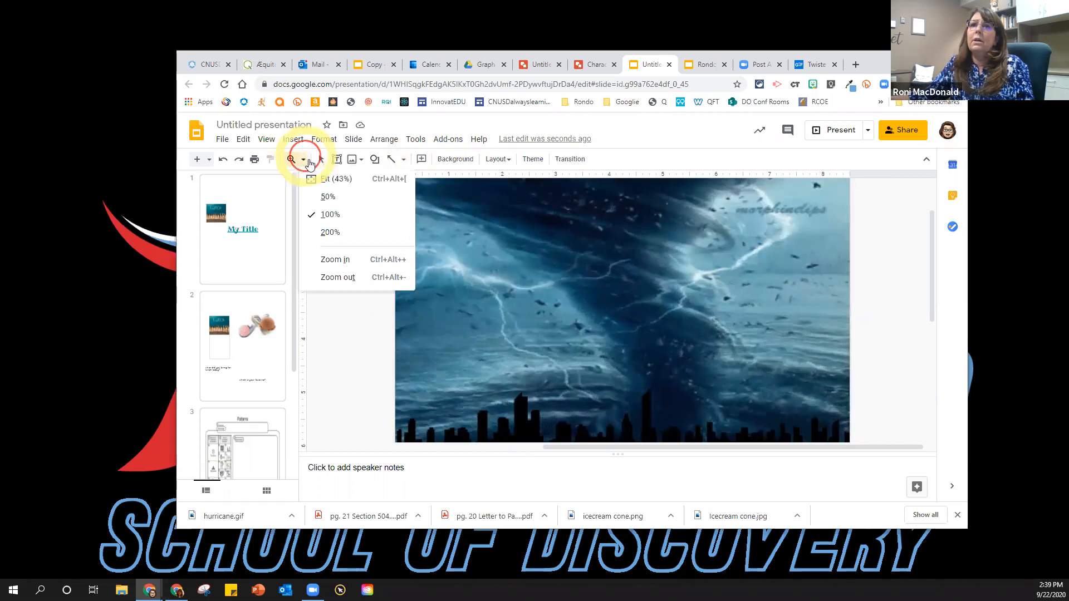
{"action": "left_click", "coordinate": [328, 198]}
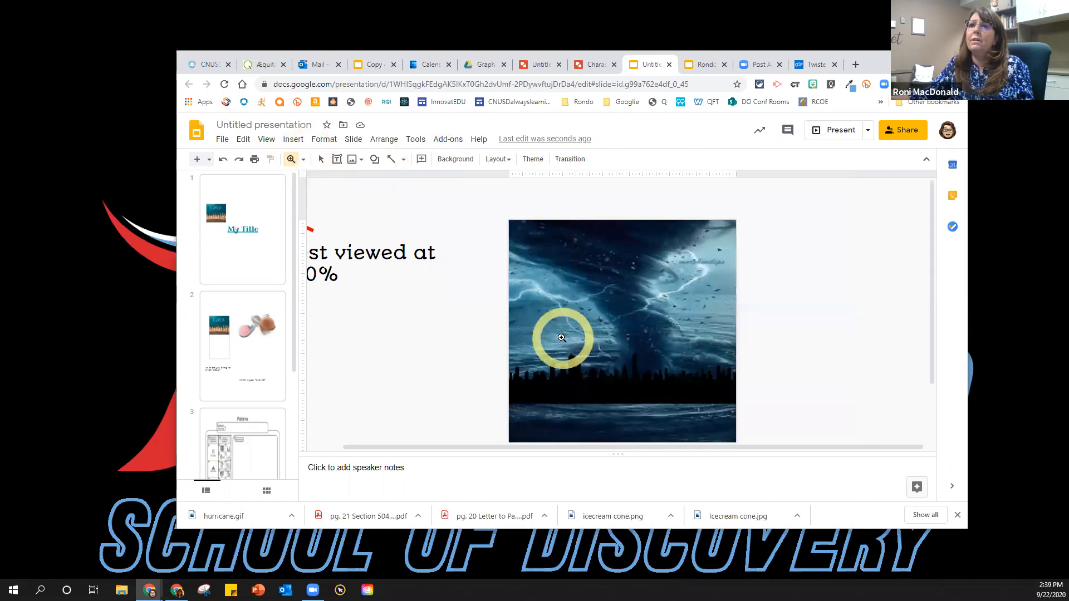
{"action": "scroll", "coordinate": [560, 340], "scroll_direction": "down", "scroll_amount": 1}
{"action": "left_click_drag", "start_coordinate": [532, 421], "coordinate": [561, 262]}
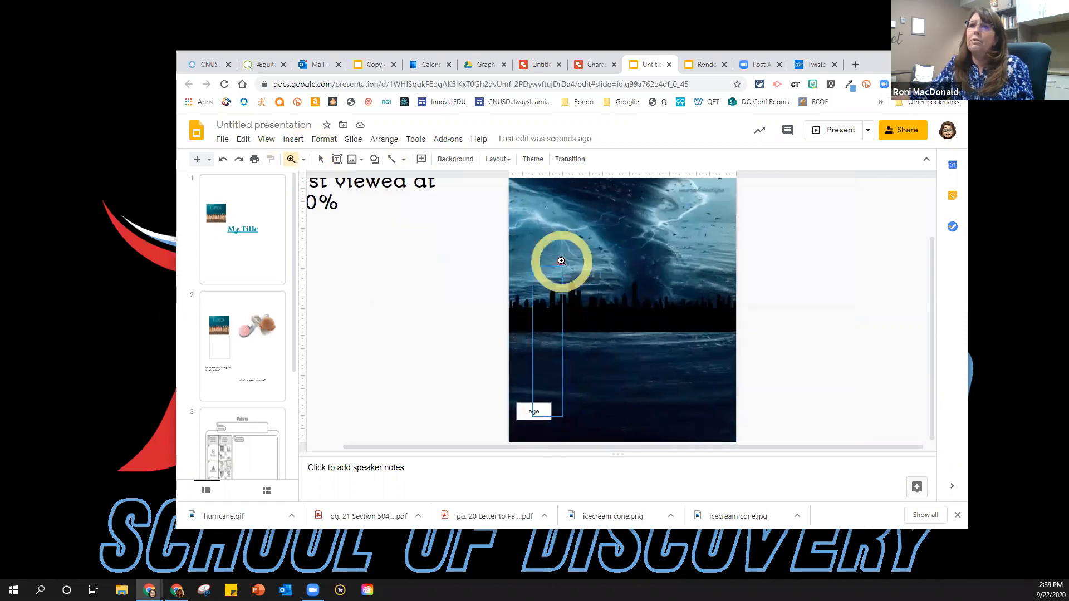
{"action": "left_click_drag", "start_coordinate": [541, 392], "coordinate": [541, 395]}
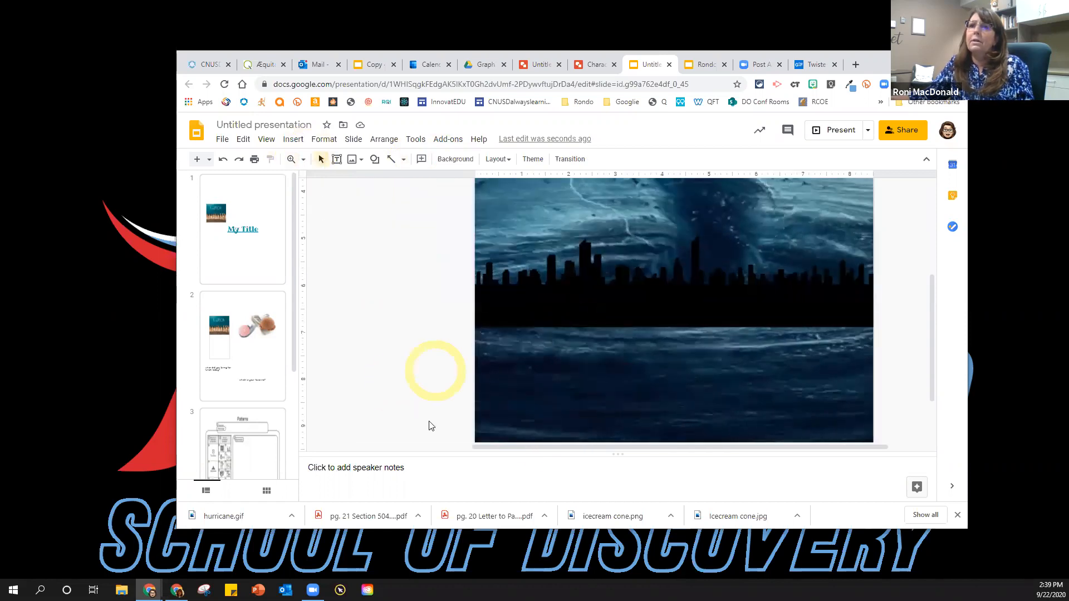
Move the "eye" label up to the waterline just below the city skyline on the tornado slide
{"action": "scroll", "coordinate": [431, 424], "scroll_direction": "up", "scroll_amount": 1}
{"action": "scroll", "coordinate": [439, 426], "scroll_direction": "down", "scroll_amount": 2}
{"action": "left_click_drag", "start_coordinate": [500, 390], "coordinate": [593, 246]}
{"action": "scroll", "coordinate": [421, 368], "scroll_direction": "up", "scroll_amount": 4}
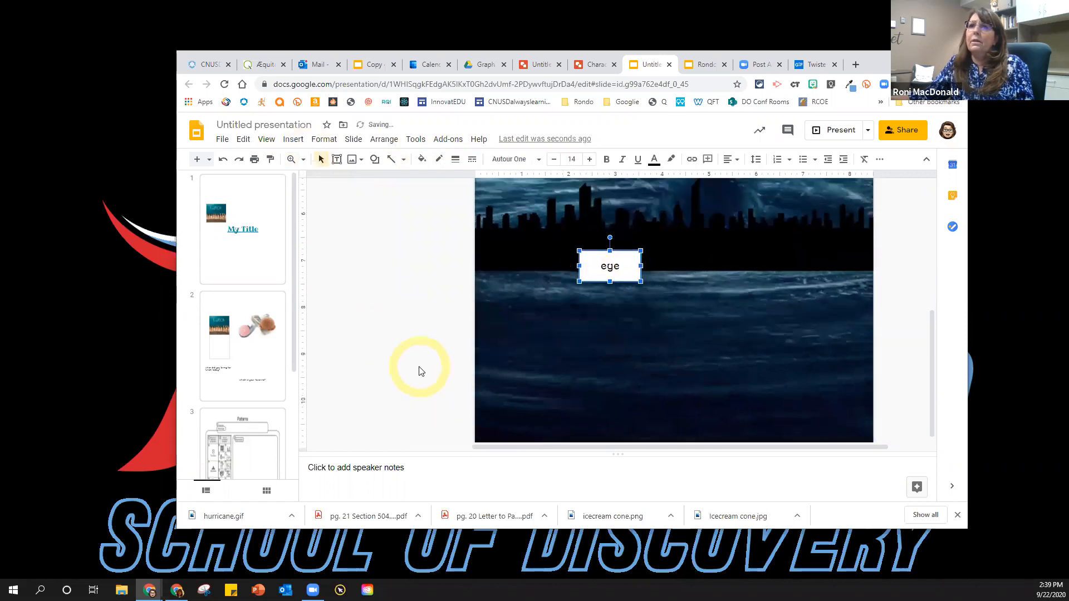
{"action": "scroll", "coordinate": [624, 362], "scroll_direction": "down", "scroll_amount": 2}
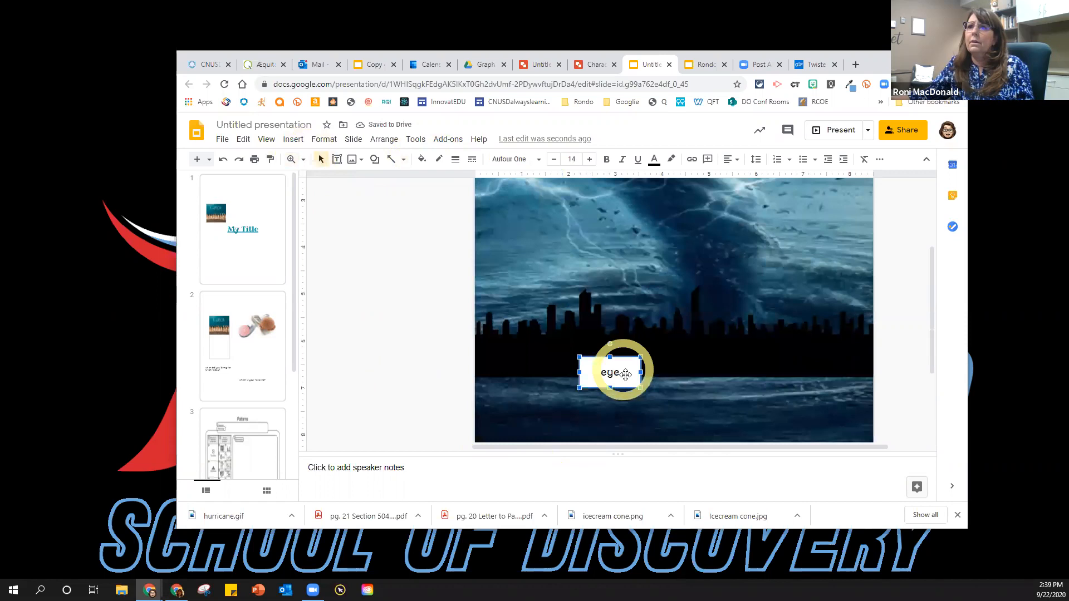
Move the "eye" label from the waterline up onto the tornado funnel and deselect it
{"action": "left_click_drag", "start_coordinate": [612, 356], "coordinate": [715, 217]}
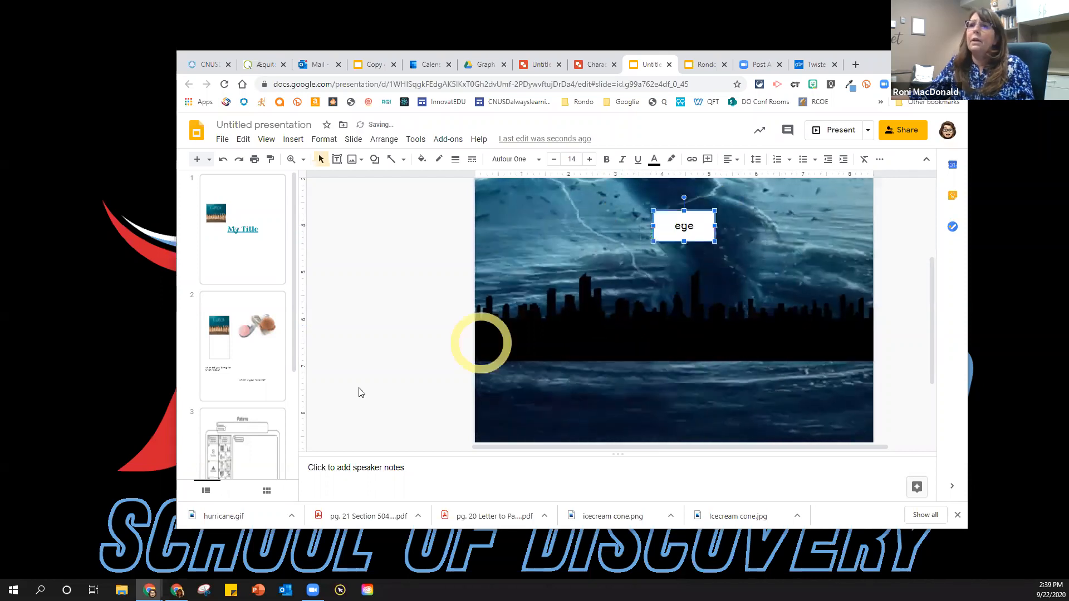
{"action": "left_click", "coordinate": [442, 370]}
{"action": "scroll", "coordinate": [446, 370], "scroll_direction": "up", "scroll_amount": 3}
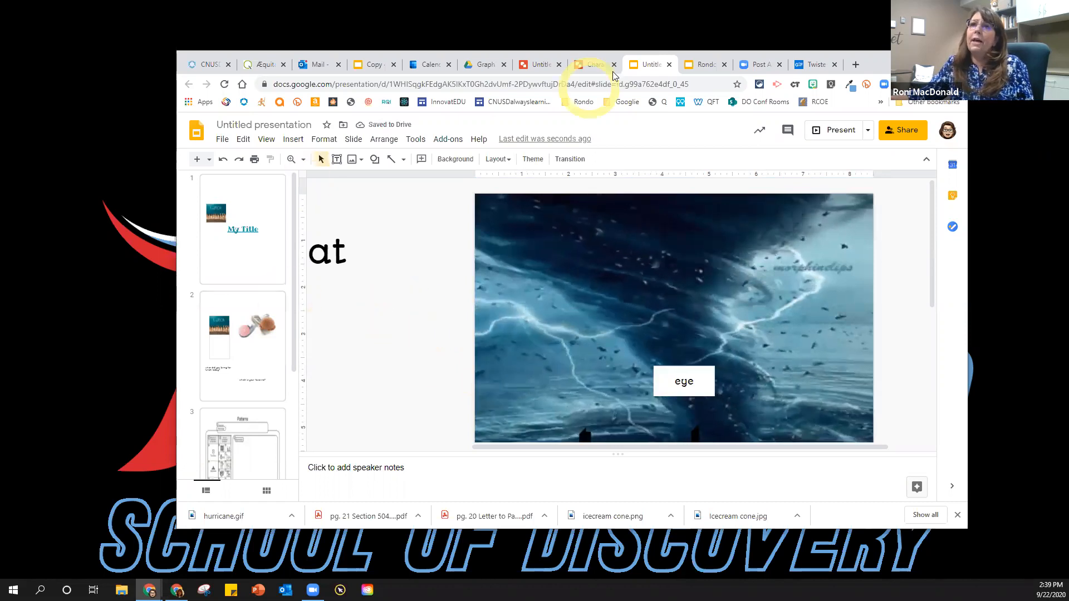
Switch to the blank untitled drawing and draw a horizontal line across the upper part of the canvas
{"action": "left_click", "coordinate": [543, 64]}
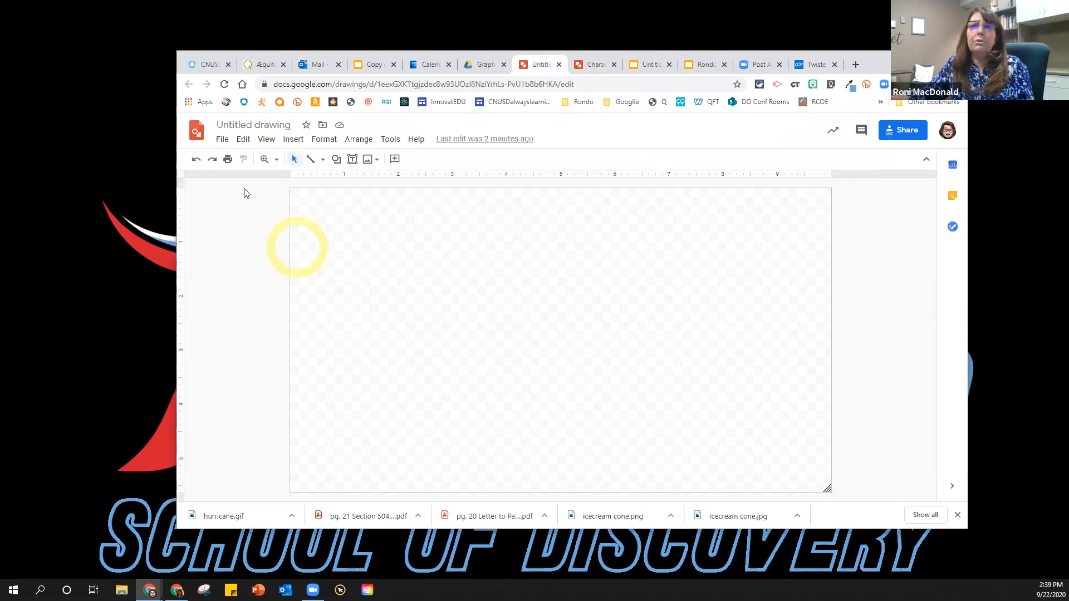
{"action": "left_click", "coordinate": [222, 139]}
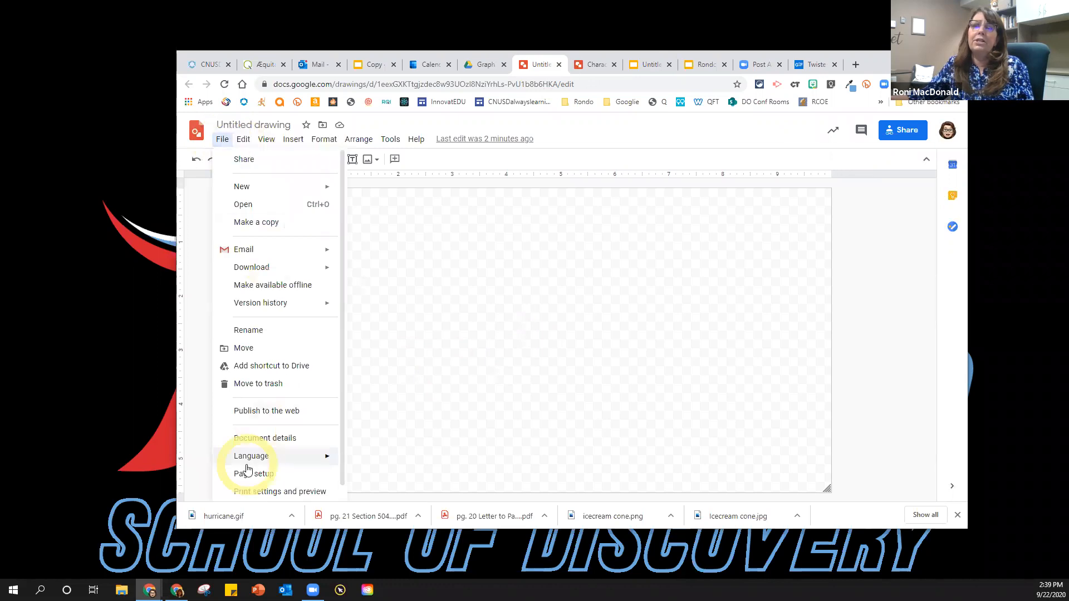
{"action": "left_click", "coordinate": [536, 361]}
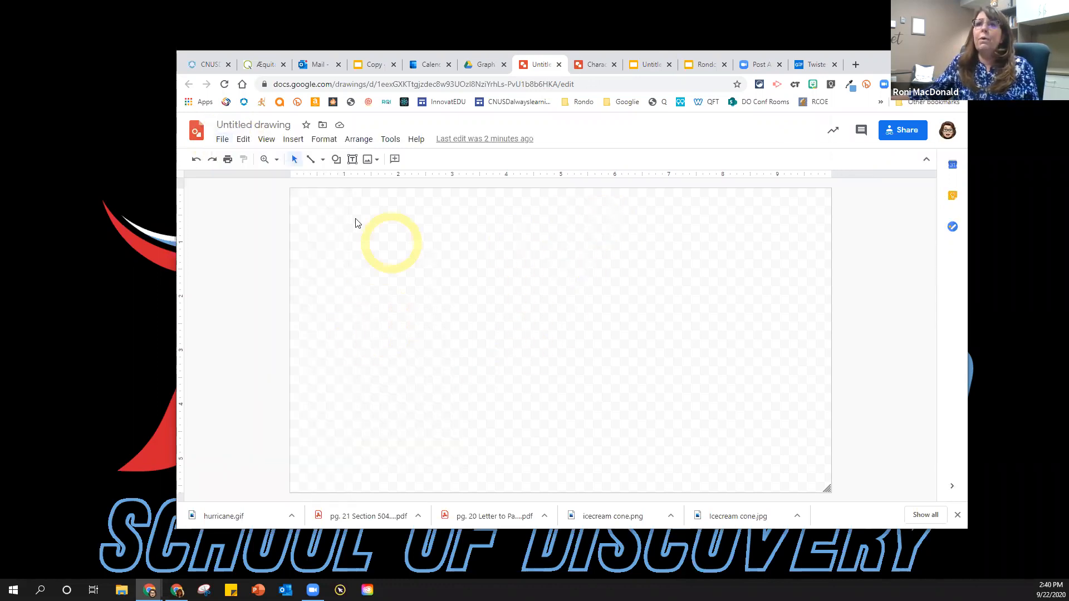
{"action": "left_click", "coordinate": [319, 162]}
{"action": "left_click", "coordinate": [323, 162]}
{"action": "left_click", "coordinate": [325, 199]}
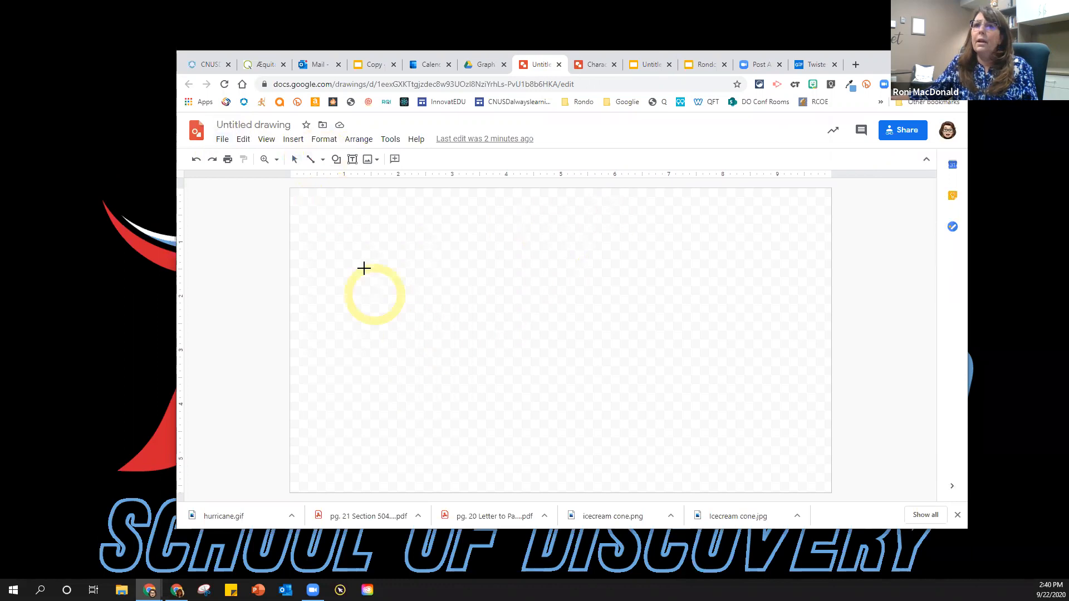
{"action": "left_click_drag", "start_coordinate": [381, 249], "coordinate": [761, 248]}
Draw a vertical line down the middle of the canvas, crossing the horizontal line to form a T-chart
{"action": "left_click", "coordinate": [324, 161]}
{"action": "left_click", "coordinate": [331, 180]}
{"action": "left_click_drag", "start_coordinate": [540, 206], "coordinate": [541, 430]}
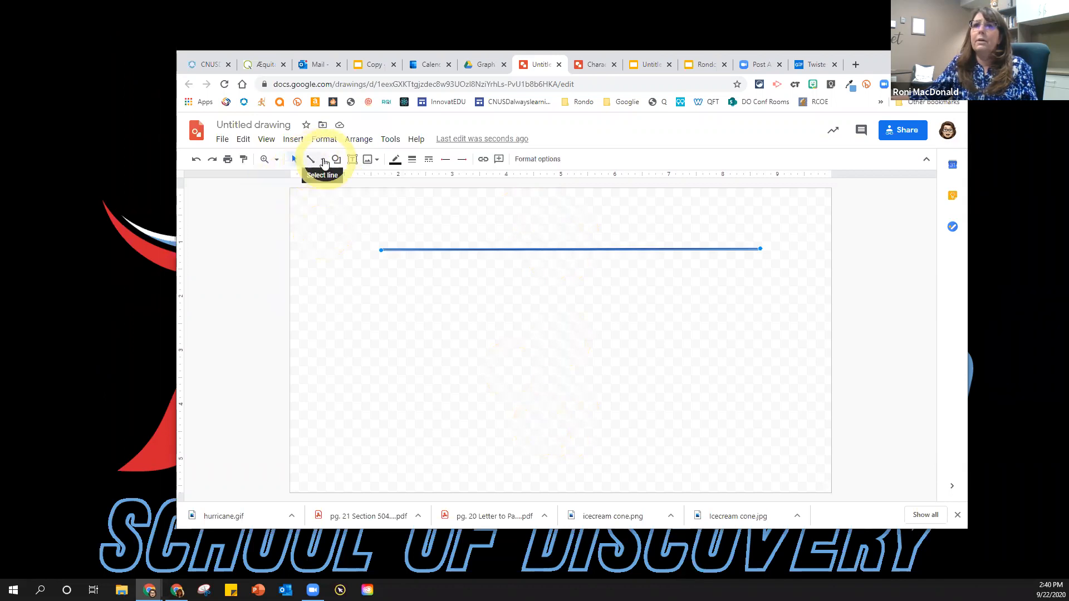
{"action": "left_click", "coordinate": [324, 162]}
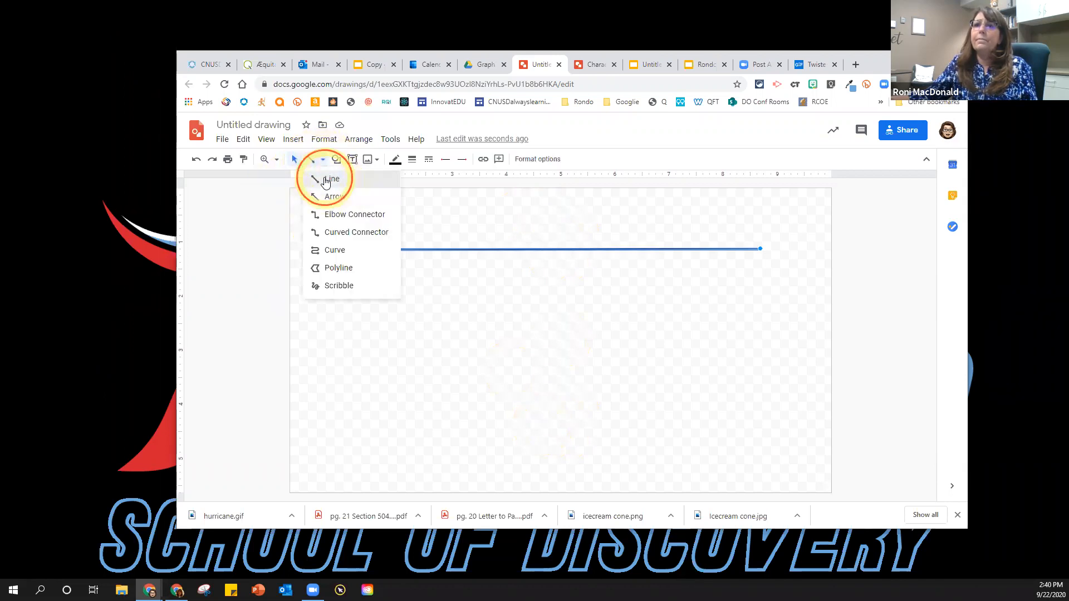
{"action": "left_click", "coordinate": [330, 179]}
{"action": "left_click_drag", "start_coordinate": [544, 215], "coordinate": [549, 460]}
Add a text box reading "sh" above the T-chart's left column and center the text in it
{"action": "left_click", "coordinate": [352, 159]}
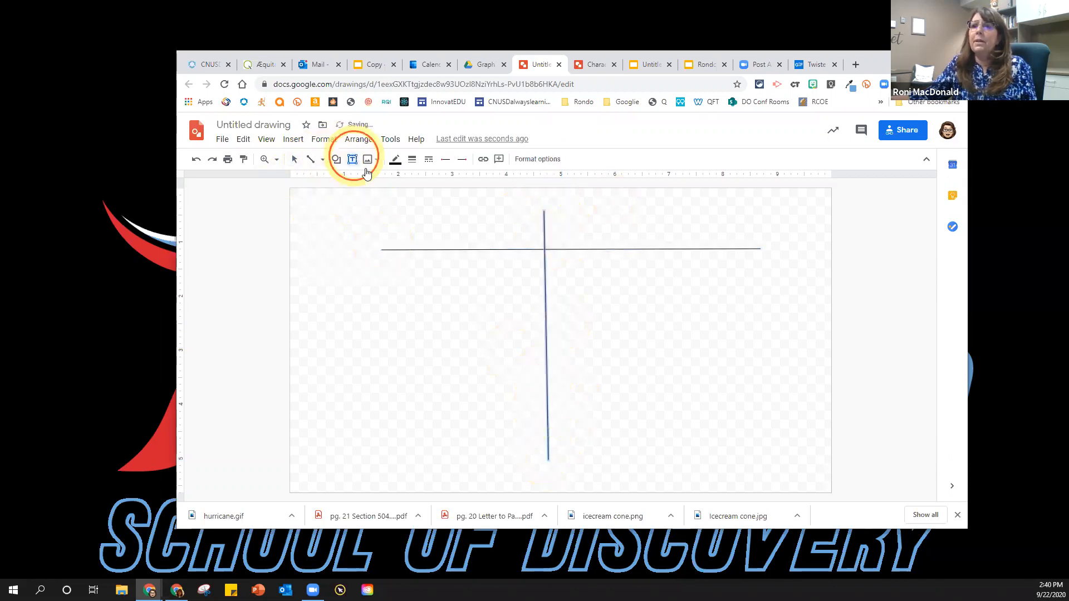
{"action": "left_click_drag", "start_coordinate": [417, 206], "coordinate": [505, 241]}
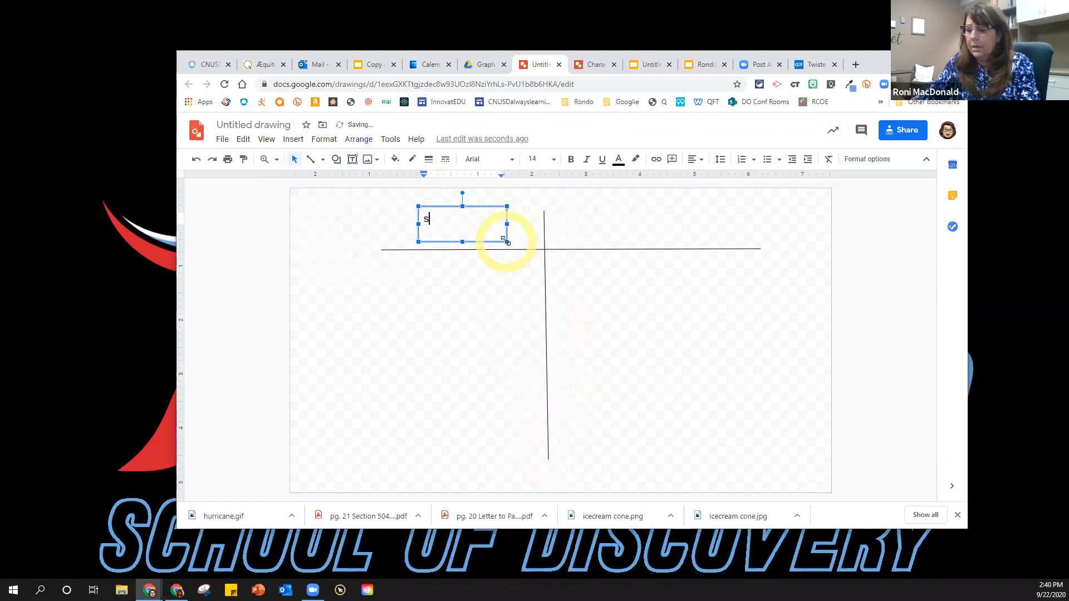
{"action": "left_click", "coordinate": [696, 159]}
{"action": "left_click", "coordinate": [714, 181]}
{"action": "left_click", "coordinate": [692, 159]}
{"action": "left_click", "coordinate": [710, 190]}
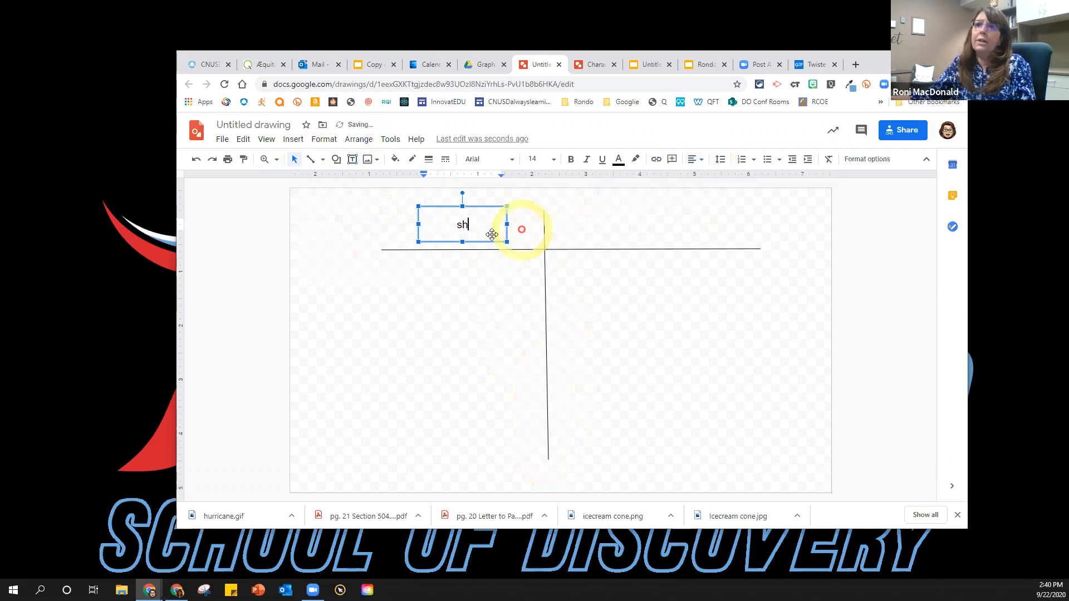
Set the "sh" heading's font size to 36 and deselect the text box
{"action": "left_click_drag", "start_coordinate": [455, 225], "coordinate": [454, 226]}
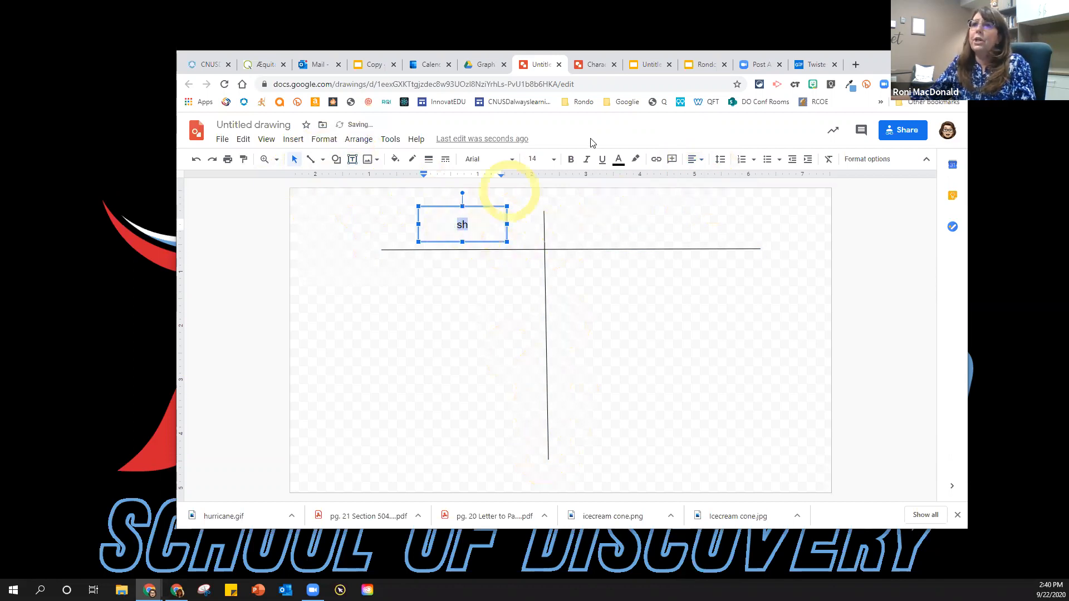
{"action": "left_click", "coordinate": [553, 159]}
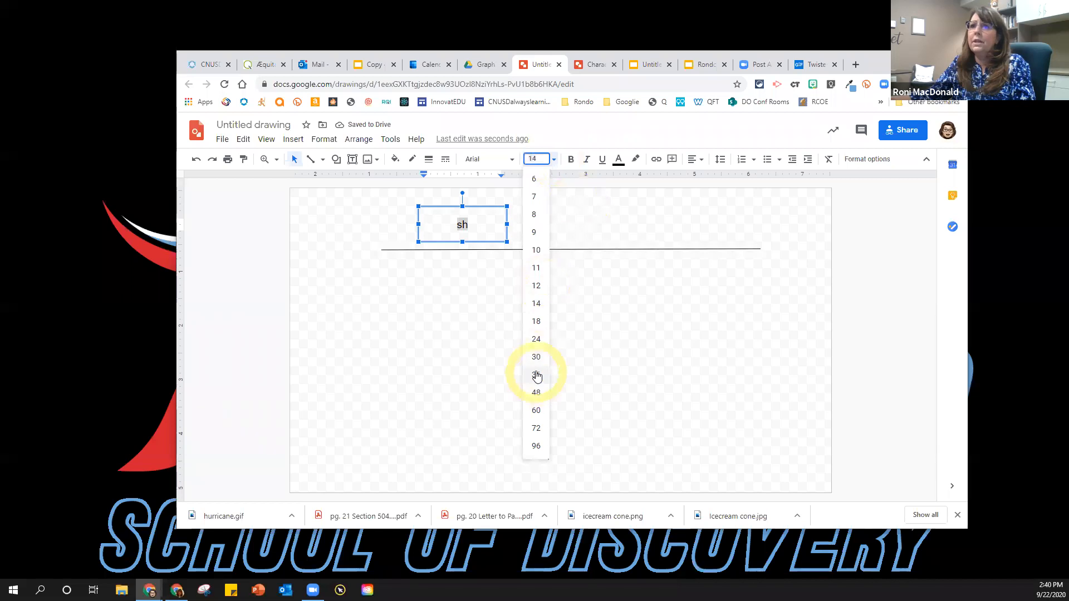
{"action": "left_click", "coordinate": [537, 375]}
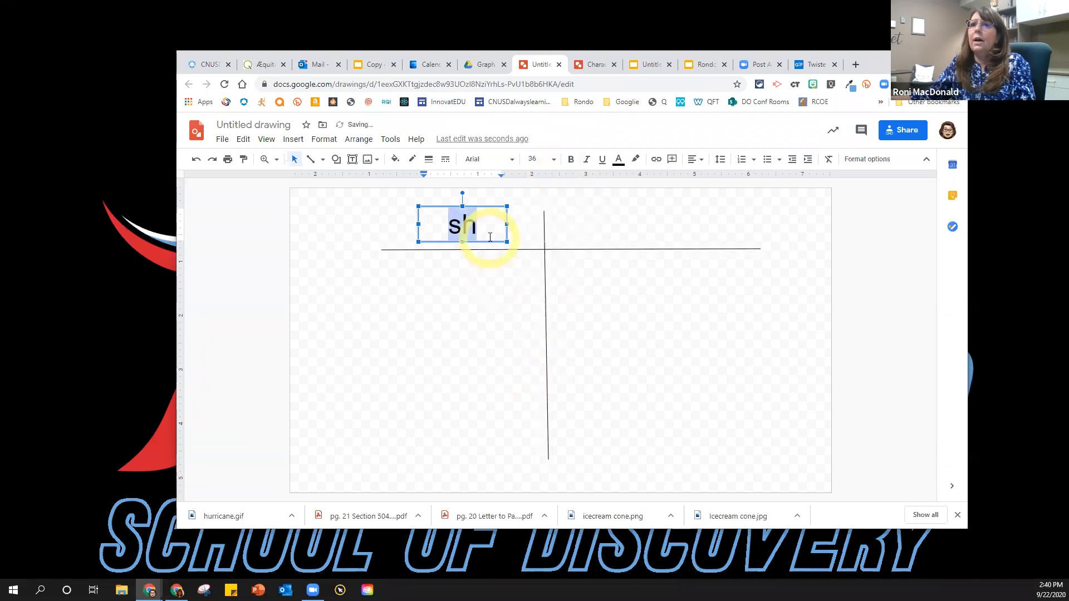
{"action": "left_click", "coordinate": [488, 286]}
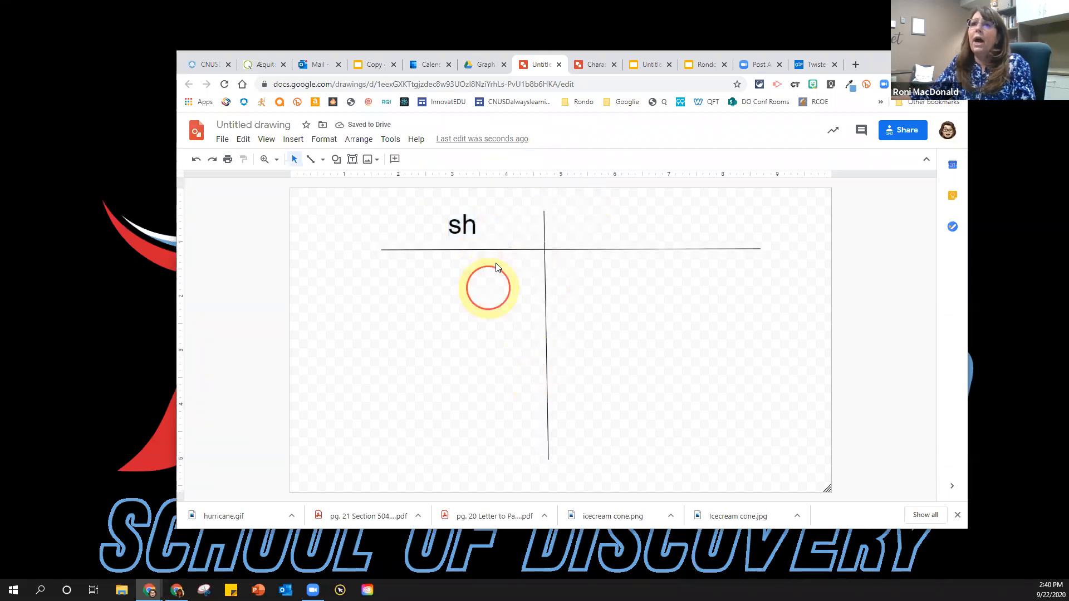
Duplicate the "sh" heading, move the copy above the right column and change its text to "ch"
{"action": "left_click", "coordinate": [503, 231]}
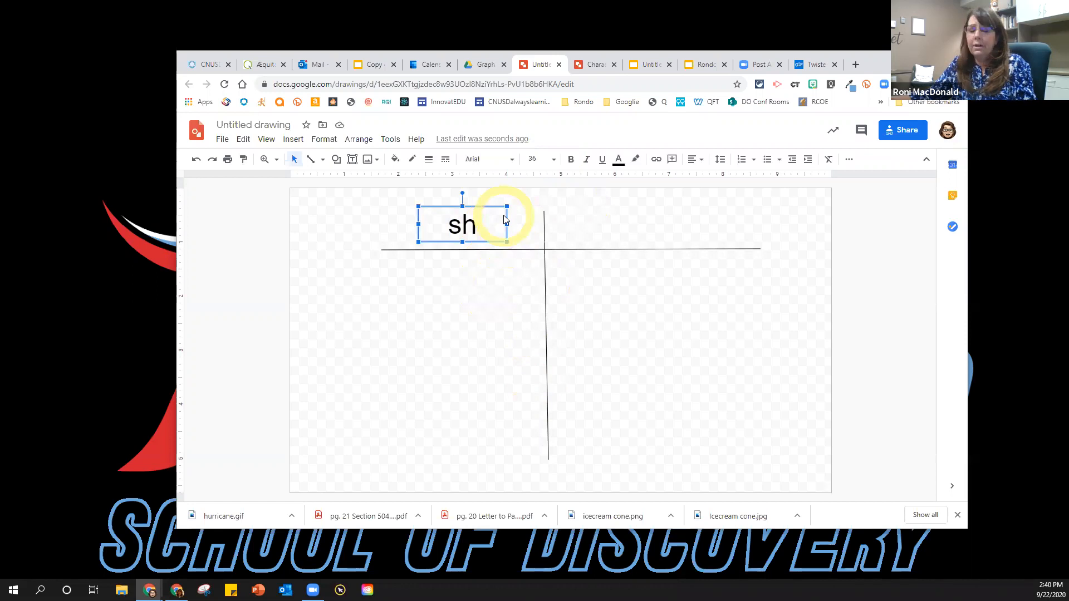
{"action": "key", "text": "ctrl+d"}
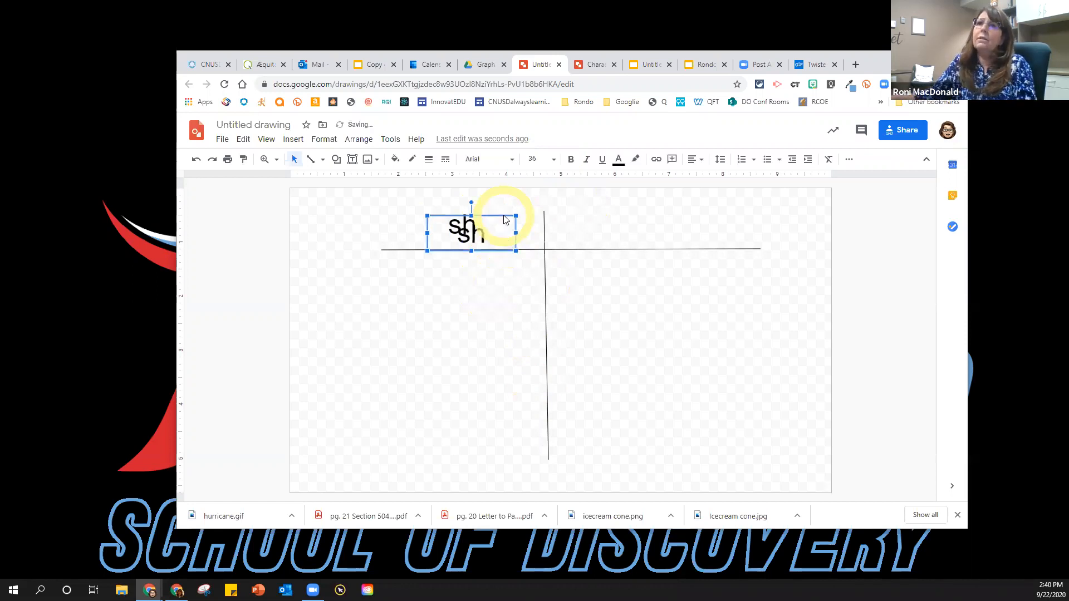
{"action": "left_click_drag", "start_coordinate": [509, 229], "coordinate": [684, 225]}
{"action": "left_click", "coordinate": [644, 231]}
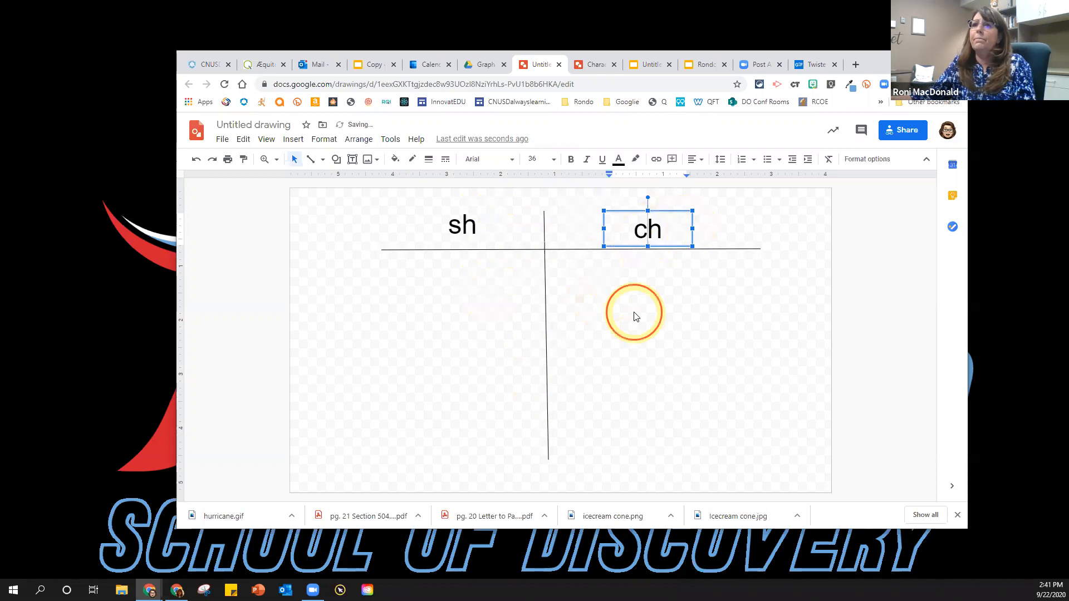
{"action": "left_click", "coordinate": [436, 399]}
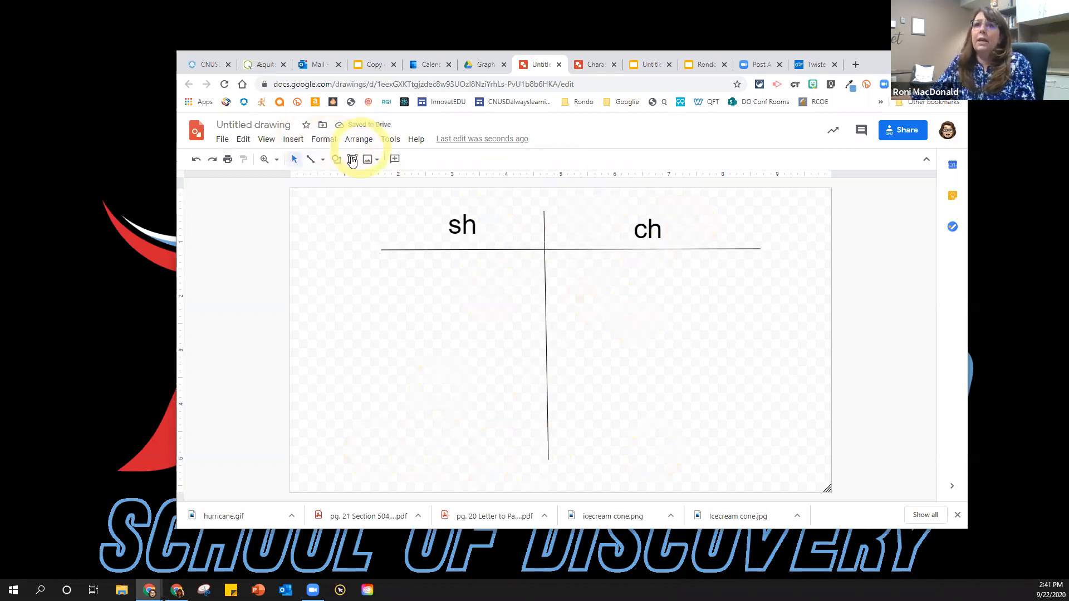
Search the web for images of "shell png" to insert in the drawing
{"action": "left_click", "coordinate": [377, 162]}
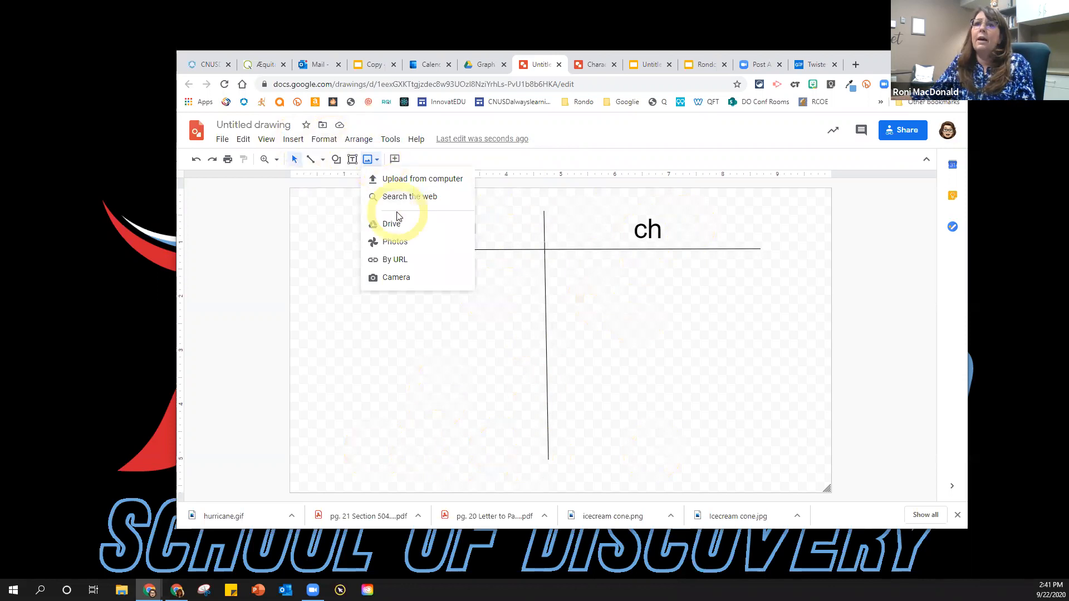
{"action": "left_click", "coordinate": [457, 196]}
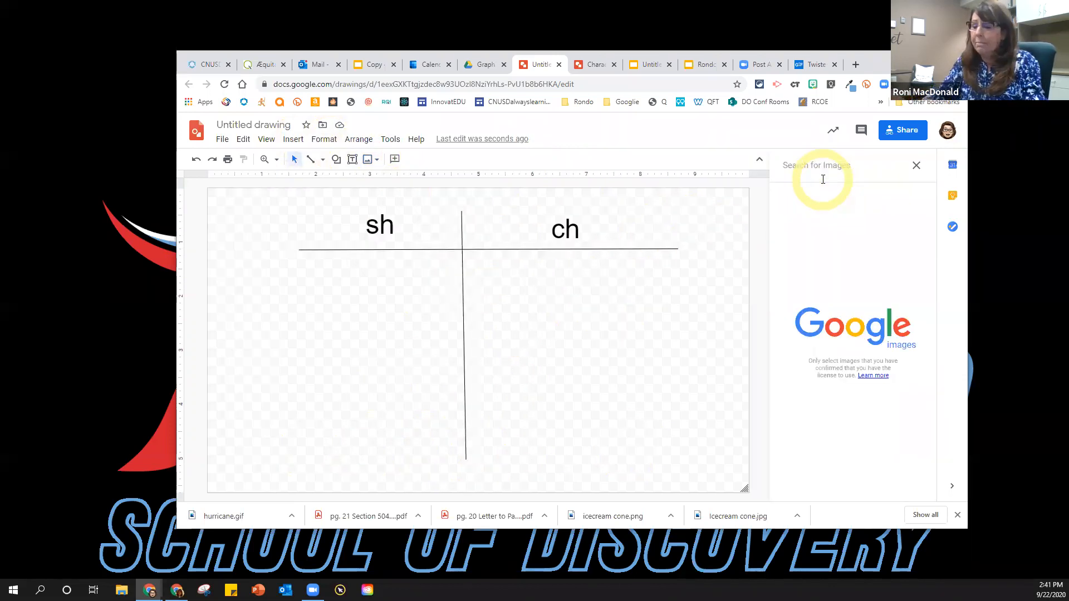
{"action": "type", "text": "shell "}
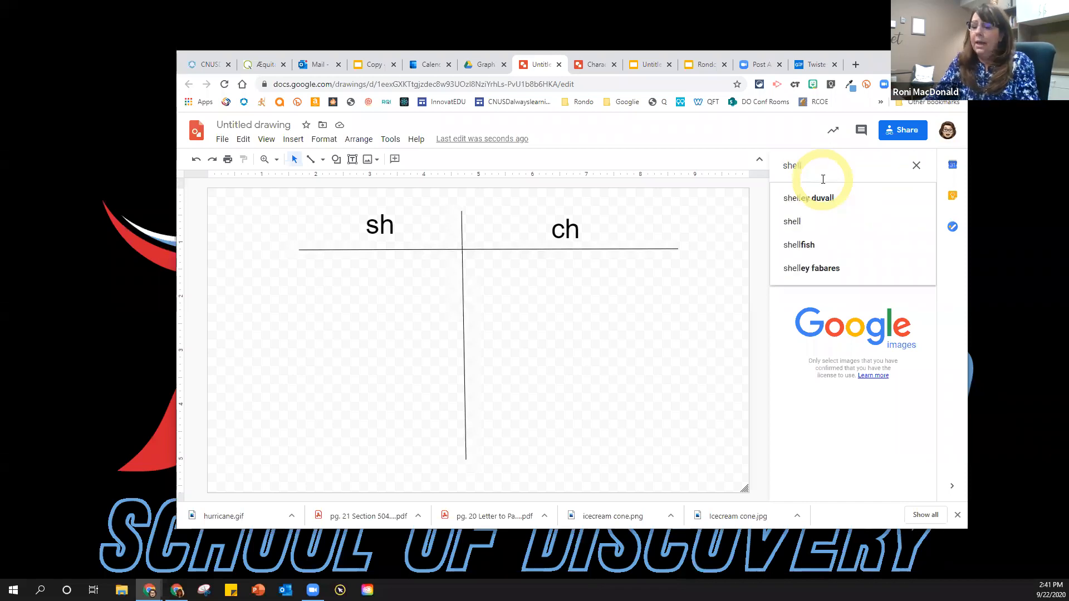
{"action": "type", "text": "png"}
{"action": "key", "text": "Return"}
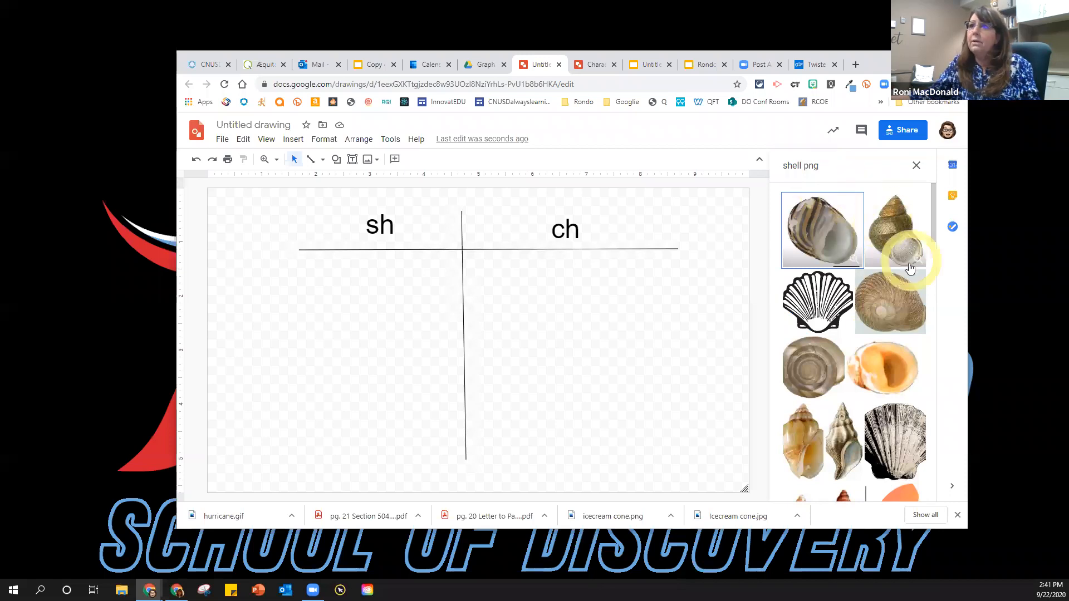
{"action": "left_click", "coordinate": [789, 443]}
{"action": "left_click", "coordinate": [907, 489]}
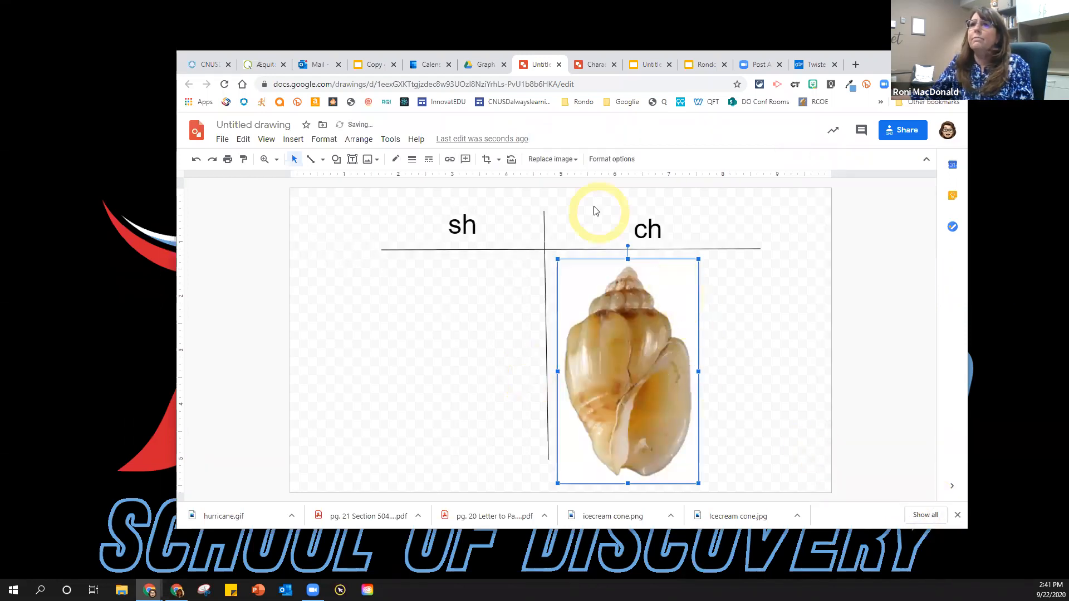
{"action": "key", "text": "Delete"}
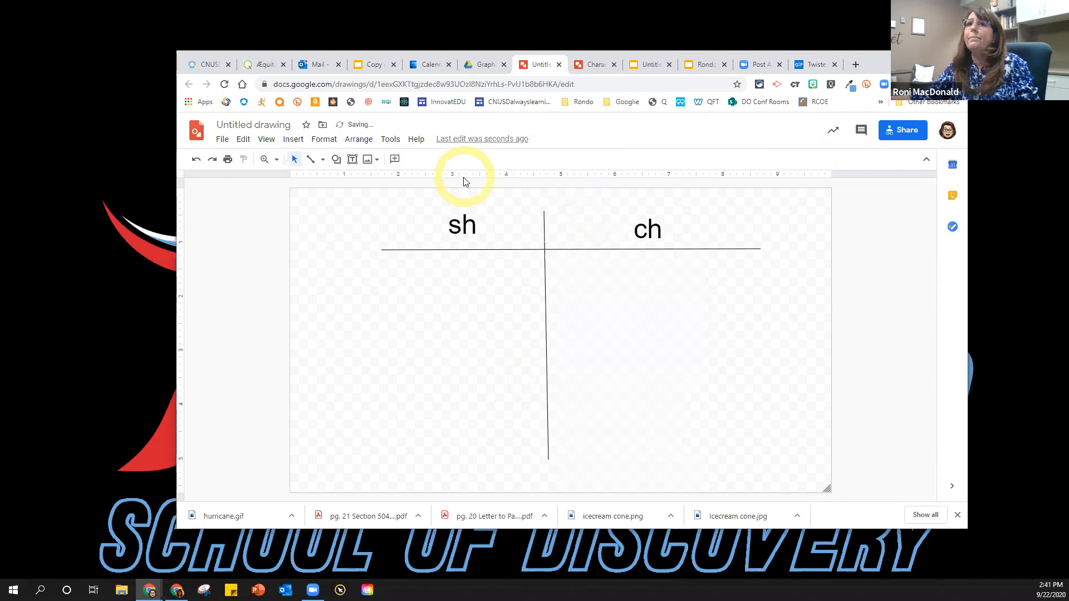
Insert the brown scallop shell image from the "shell png" web results into the drawing
{"action": "left_click", "coordinate": [370, 160]}
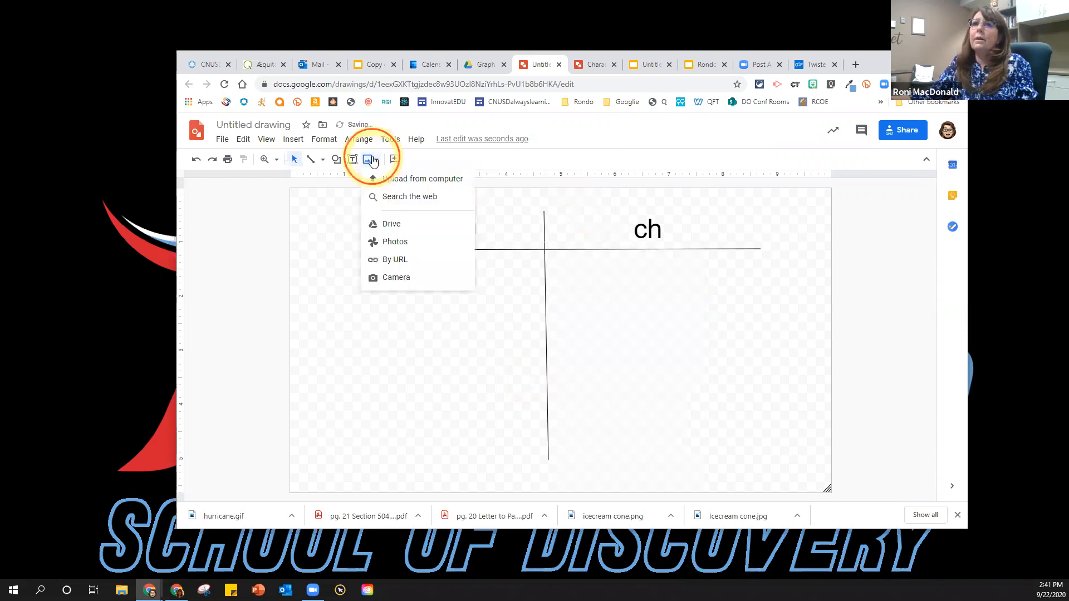
{"action": "left_click", "coordinate": [410, 197]}
{"action": "scroll", "coordinate": [862, 398], "scroll_direction": "down", "scroll_amount": 6}
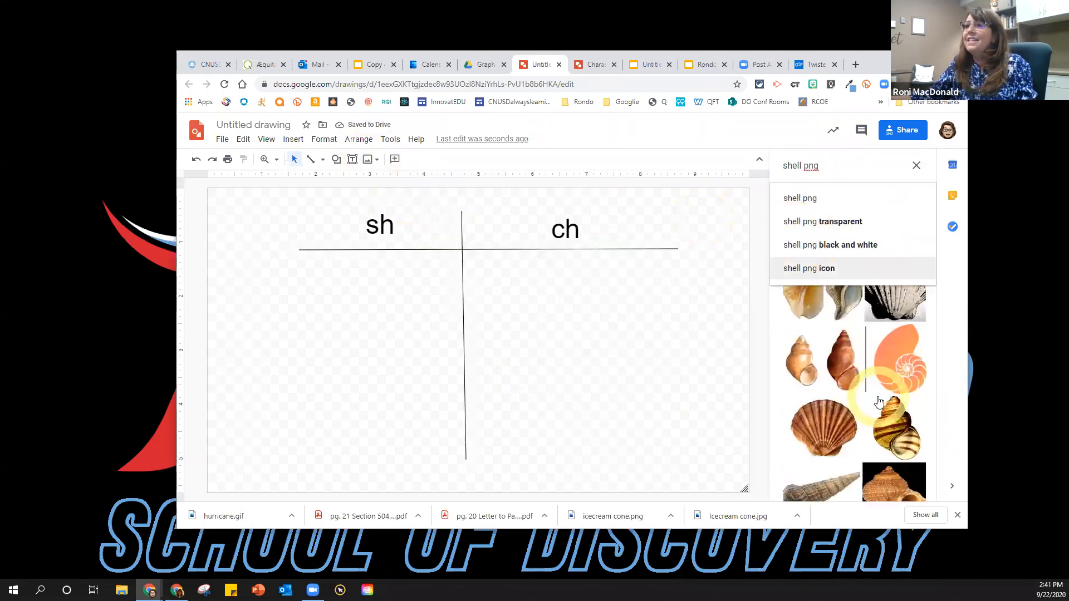
{"action": "scroll", "coordinate": [850, 401], "scroll_direction": "up", "scroll_amount": 2}
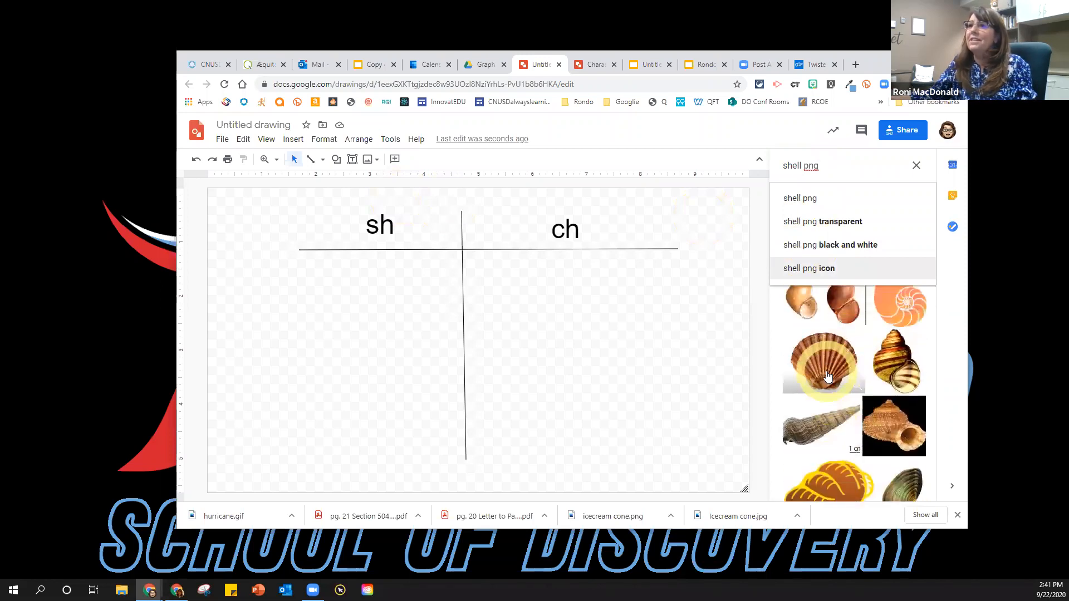
{"action": "left_click", "coordinate": [827, 376]}
{"action": "double_click", "coordinate": [828, 376]}
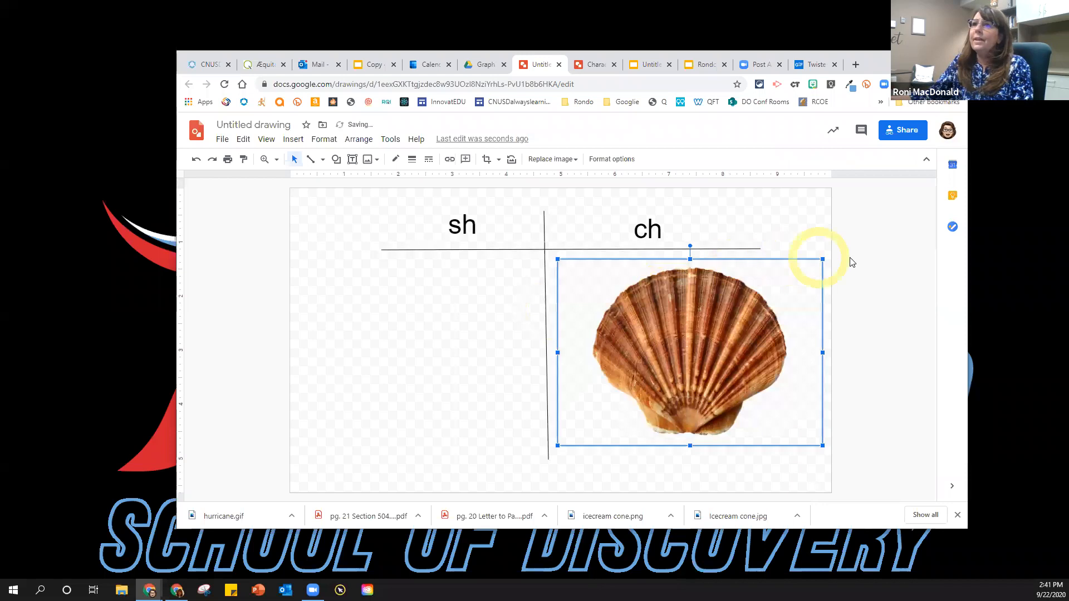
Shrink the scallop shell image to a small picture and move it to the lower-left corner of the canvas
{"action": "left_click_drag", "start_coordinate": [822, 259], "coordinate": [633, 392]}
{"action": "mouse_move", "coordinate": [374, 450]}
{"action": "left_mouse_down"}
{"action": "mouse_move", "coordinate": [362, 449]}
{"action": "mouse_move", "coordinate": [379, 456]}
{"action": "mouse_move", "coordinate": [375, 448]}
{"action": "left_mouse_up"}
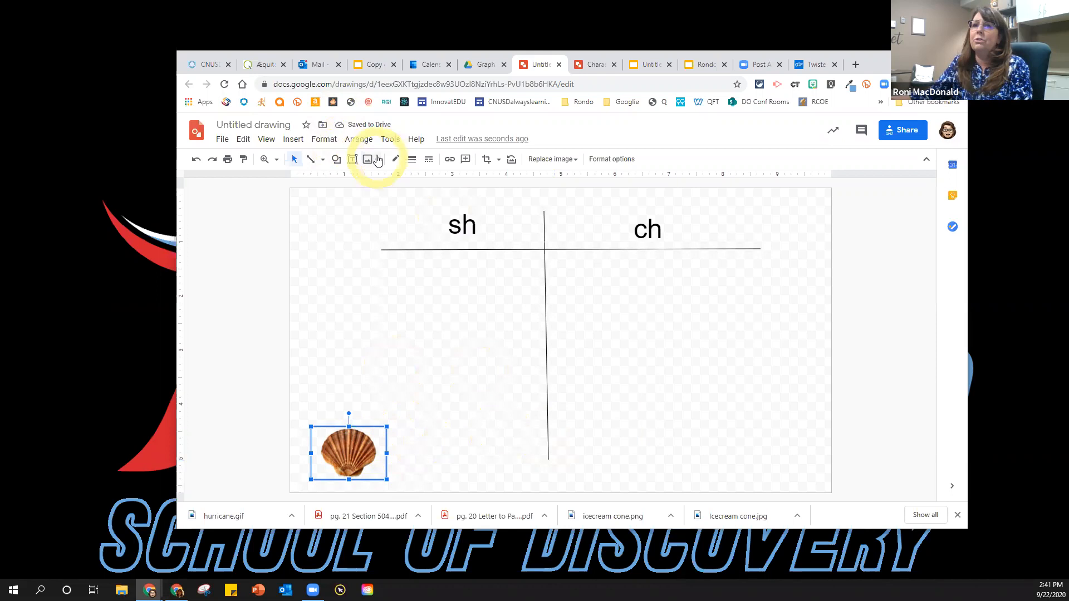
{"action": "left_click", "coordinate": [377, 160]}
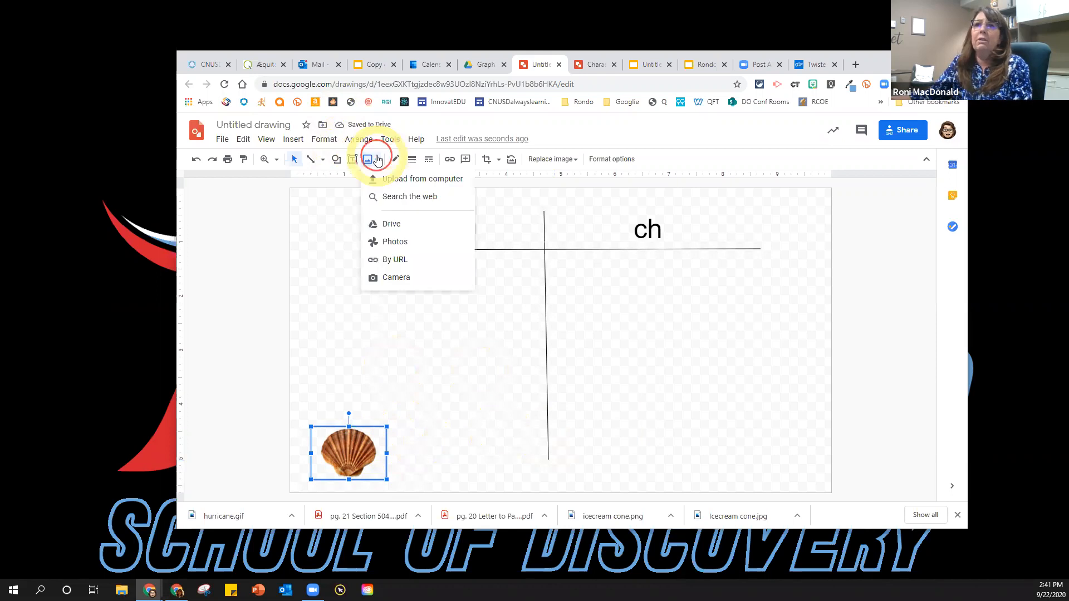
{"action": "left_click", "coordinate": [401, 179]}
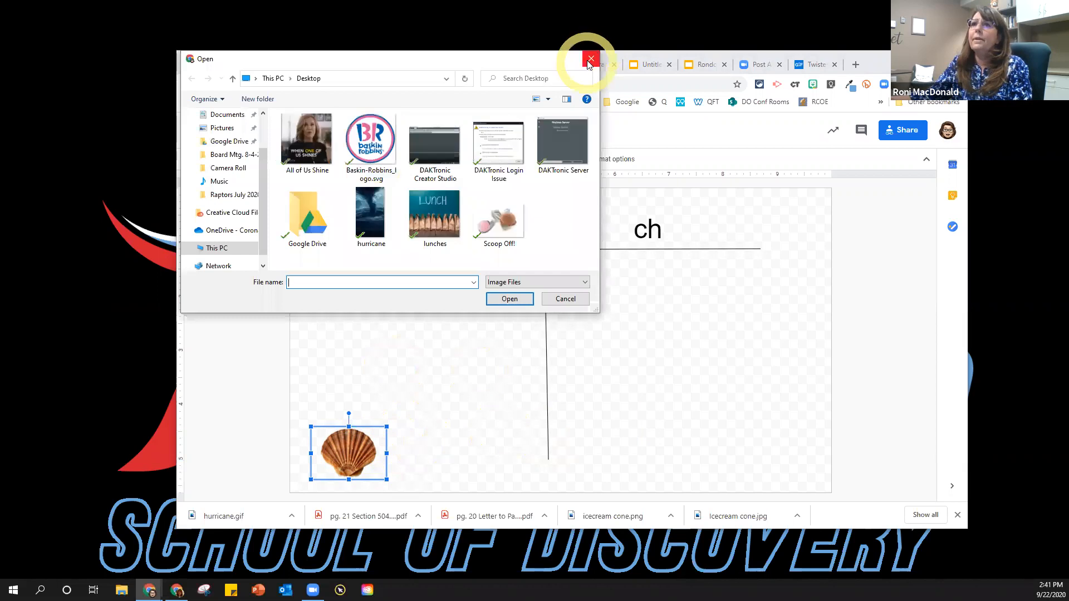
{"action": "left_click", "coordinate": [590, 60]}
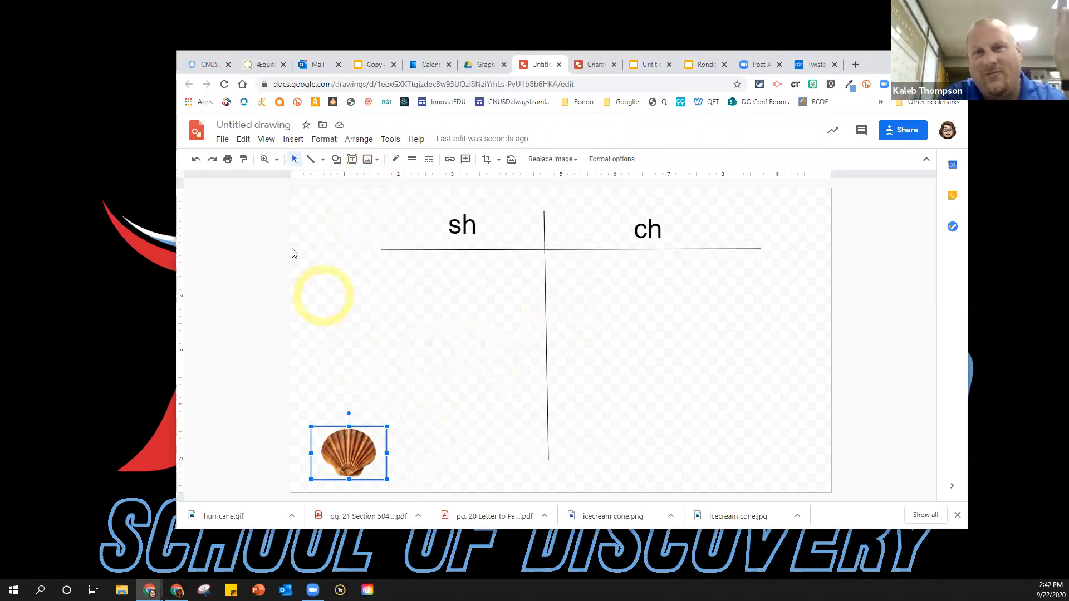
Search the web for images of "transparent shark" to insert in the drawing
{"action": "left_click", "coordinate": [378, 161]}
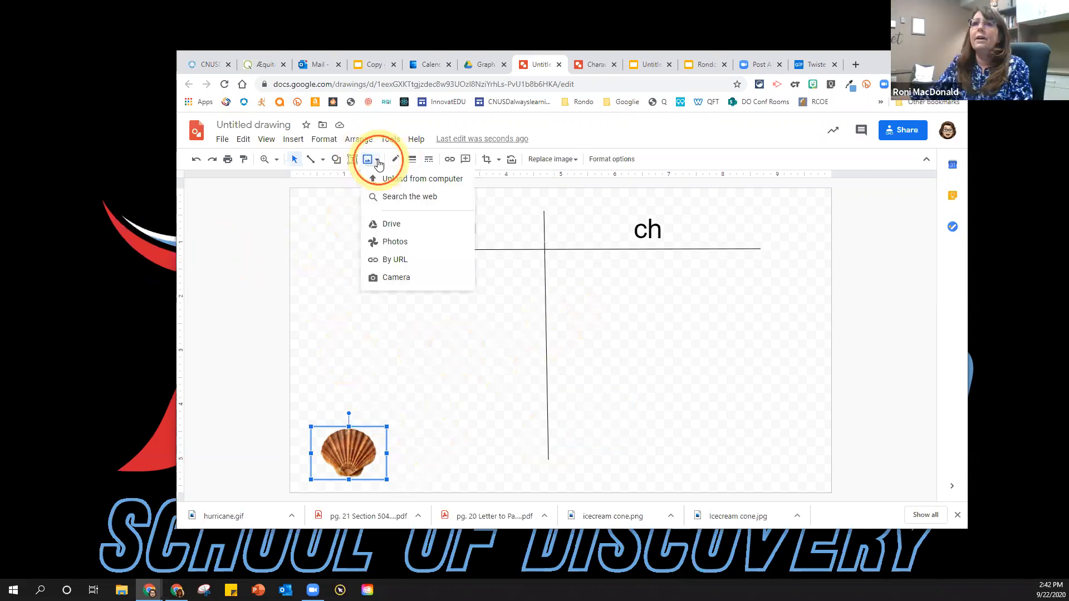
{"action": "left_click", "coordinate": [397, 198]}
{"action": "left_click", "coordinate": [824, 165]}
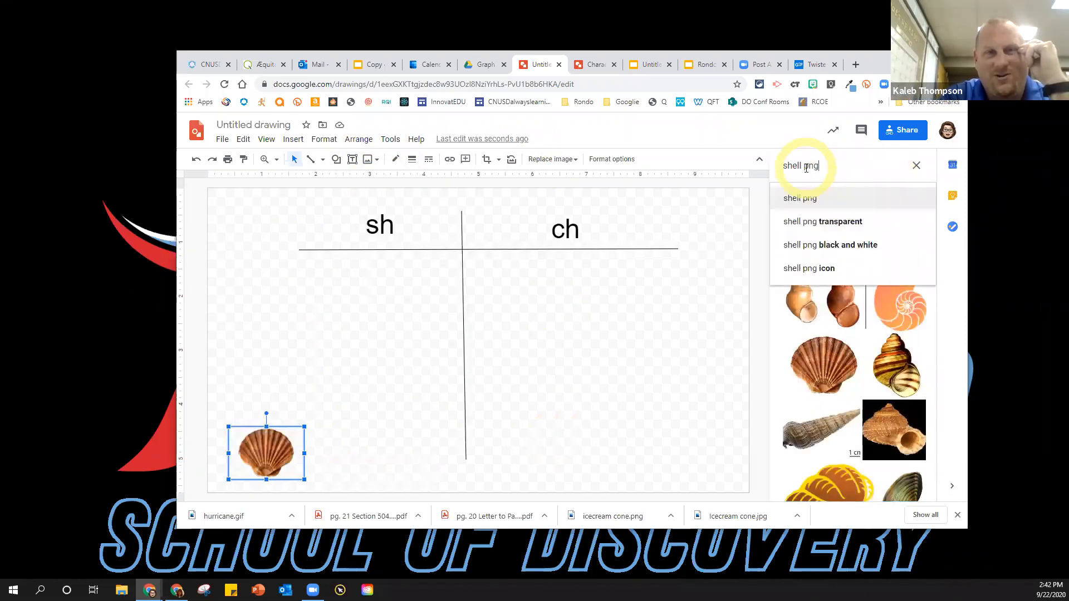
{"action": "left_click_drag", "start_coordinate": [820, 166], "coordinate": [762, 177]}
{"action": "type", "text": "tra"}
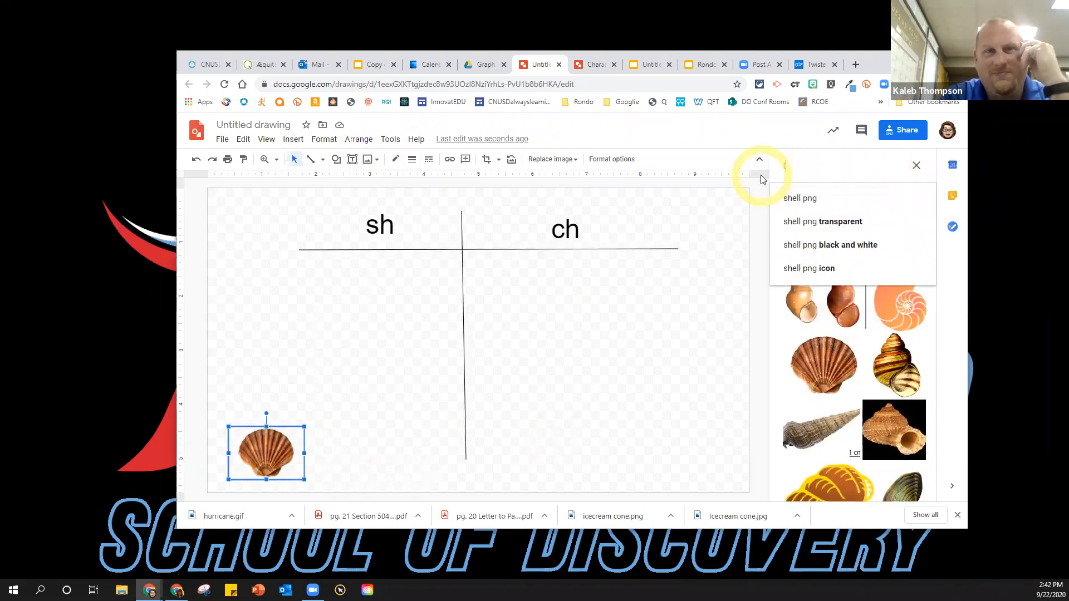
{"action": "type", "text": "nsparent"}
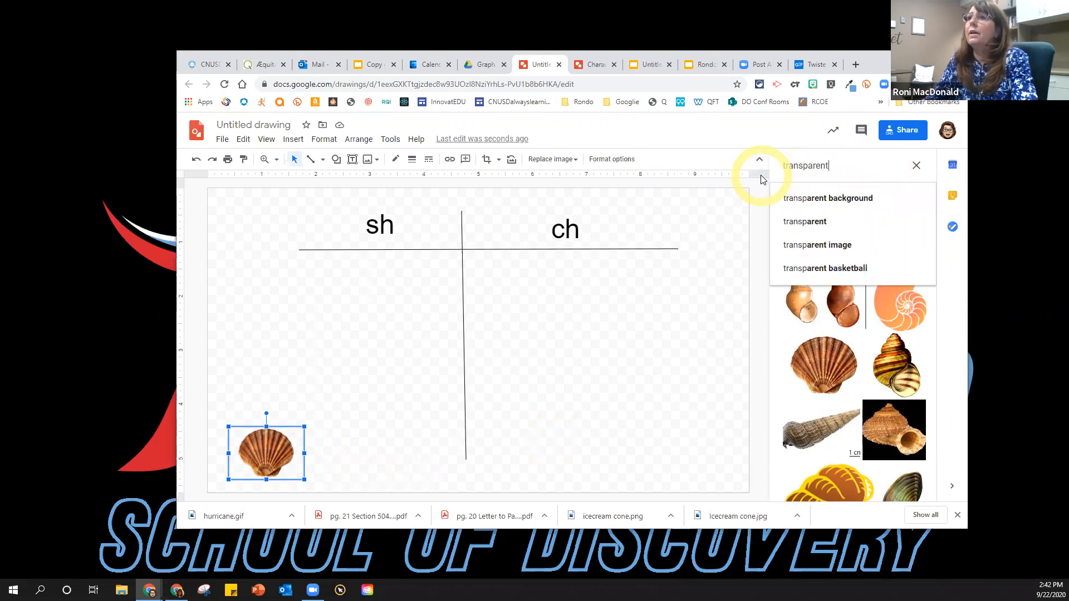
{"action": "type", "text": " shark"}
{"action": "key", "text": "Return"}
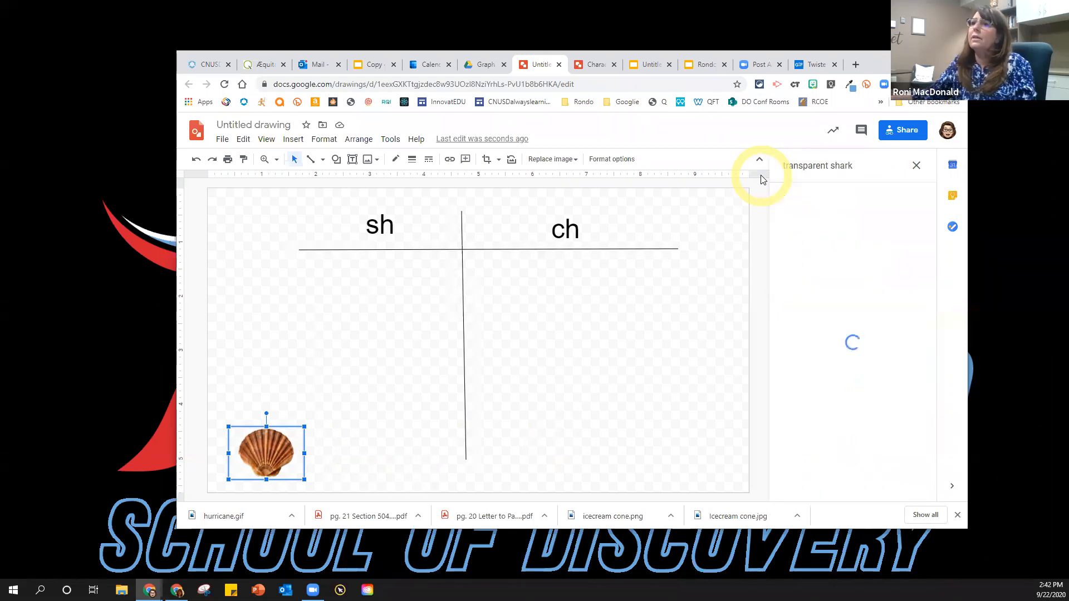
Insert the gray and black shark image, shrink it to a small picture and place it beside the scallop shell
{"action": "left_click", "coordinate": [867, 244]}
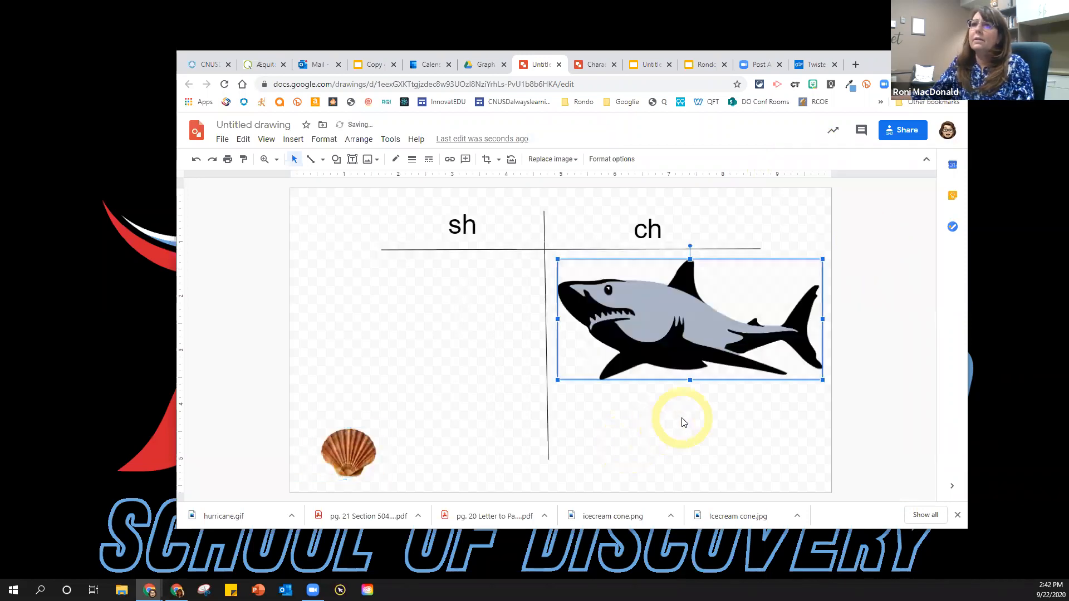
{"action": "left_click_drag", "start_coordinate": [822, 259], "coordinate": [658, 334]}
{"action": "left_click_drag", "start_coordinate": [538, 445], "coordinate": [467, 455]}
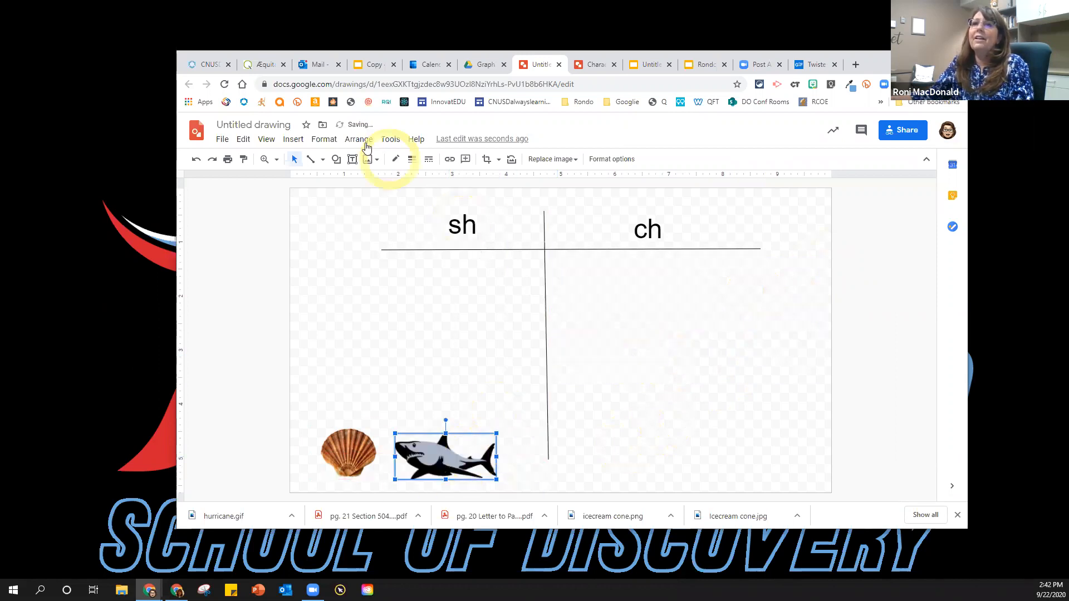
Search the web for images of "transparent chair" to insert in the drawing
{"action": "left_click", "coordinate": [368, 160]}
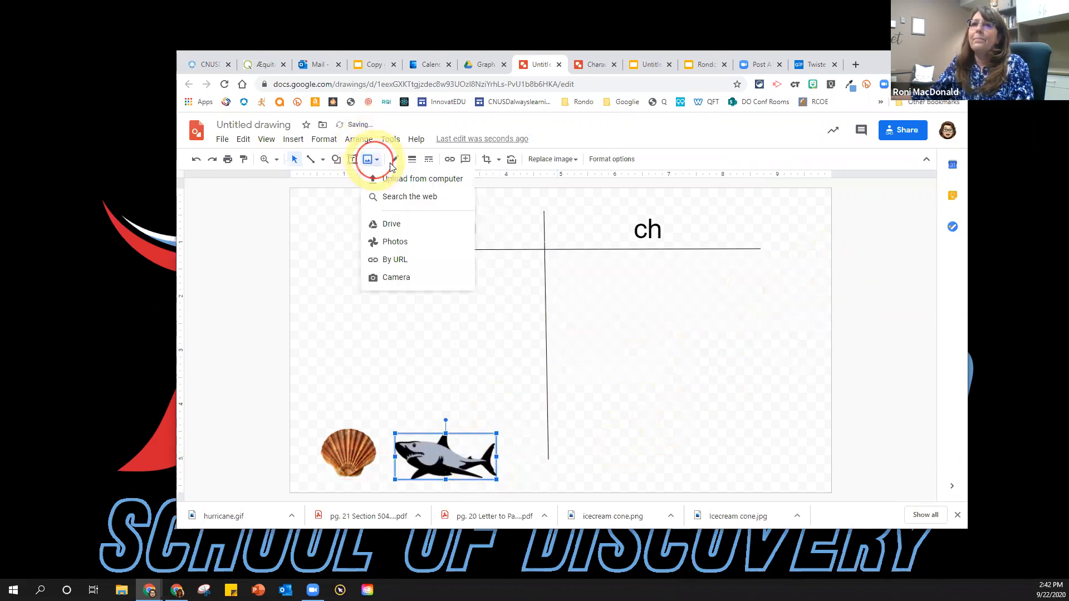
{"action": "left_click", "coordinate": [412, 196]}
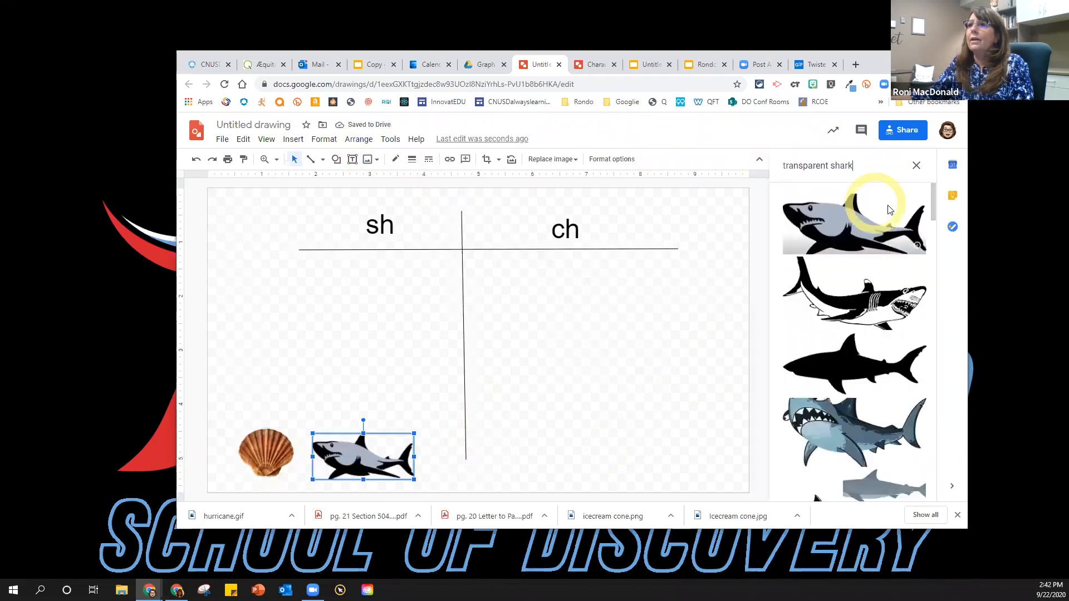
{"action": "left_click", "coordinate": [851, 165]}
{"action": "left_click_drag", "start_coordinate": [850, 166], "coordinate": [832, 166]}
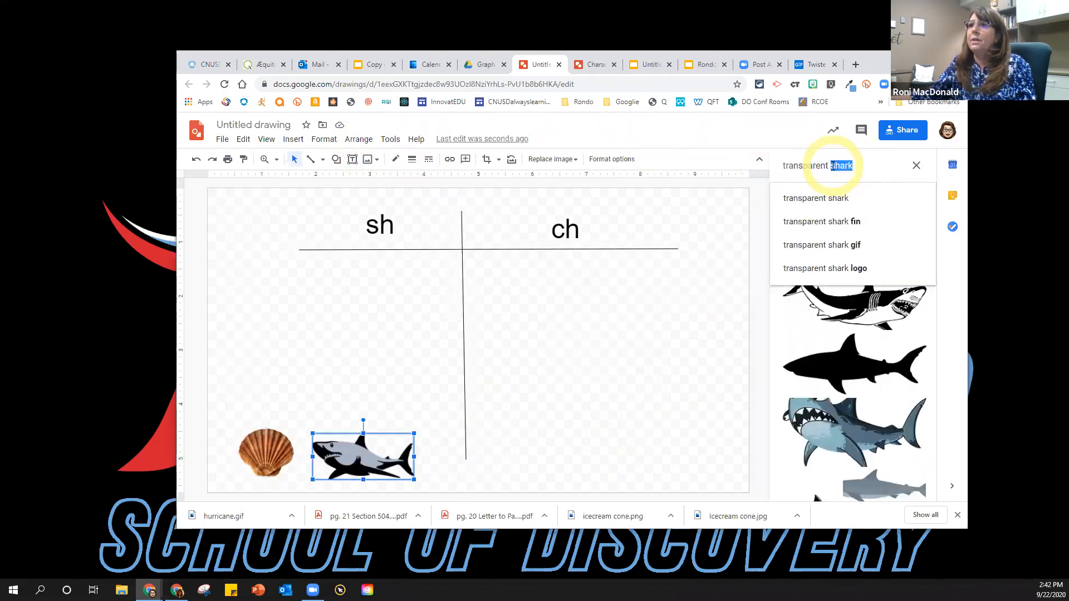
{"action": "type", "text": "chair"}
{"action": "key", "text": "Return"}
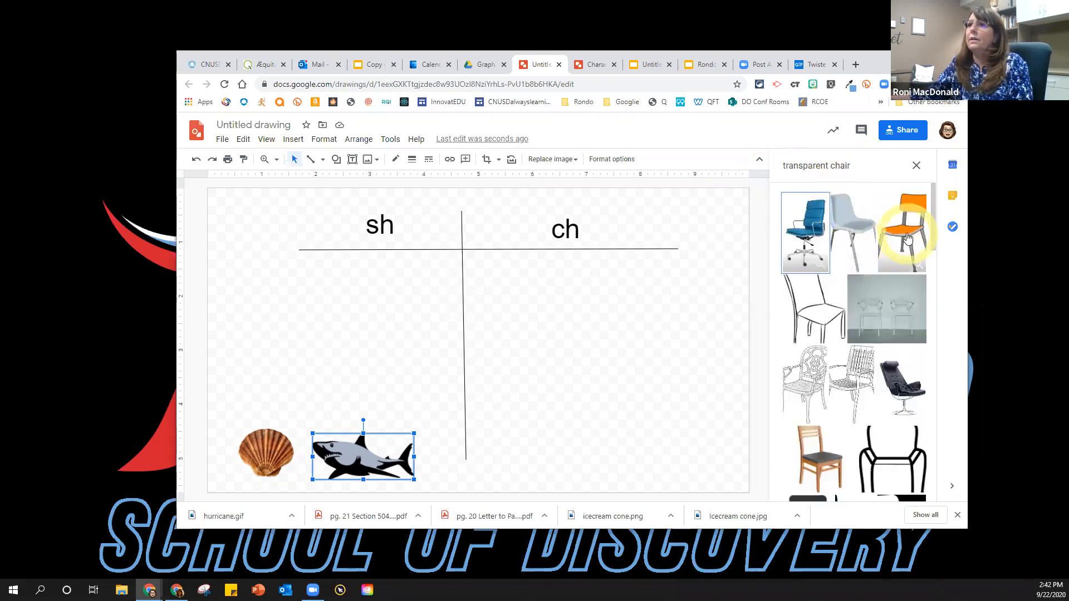
Insert the orange chair image, shrink it to a small picture and place it to the right of the shark
{"action": "left_click_drag", "start_coordinate": [906, 229], "coordinate": [652, 374]}
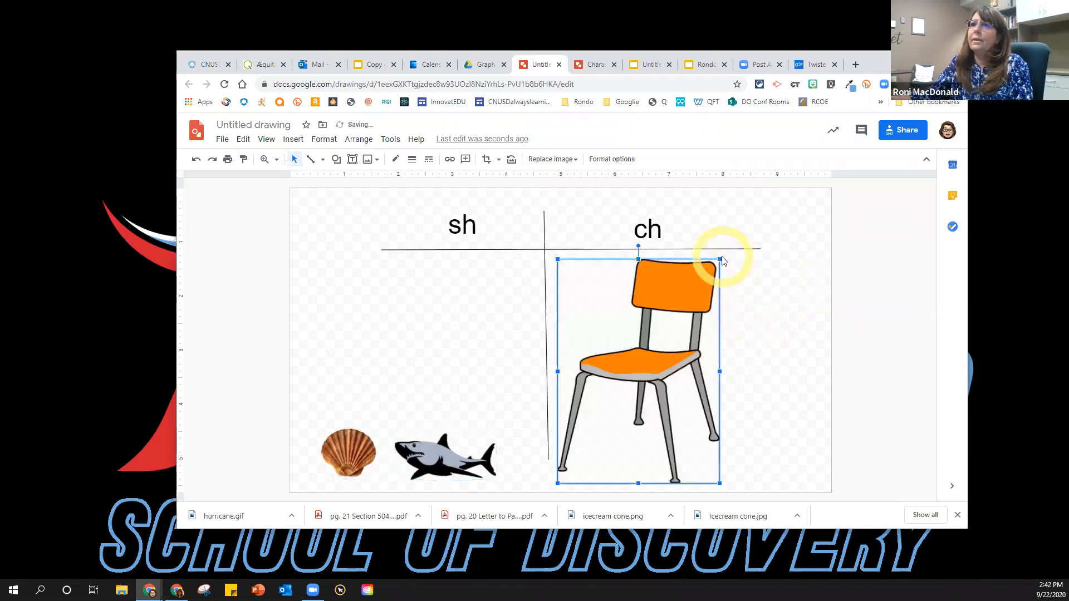
{"action": "left_click_drag", "start_coordinate": [719, 259], "coordinate": [517, 439]}
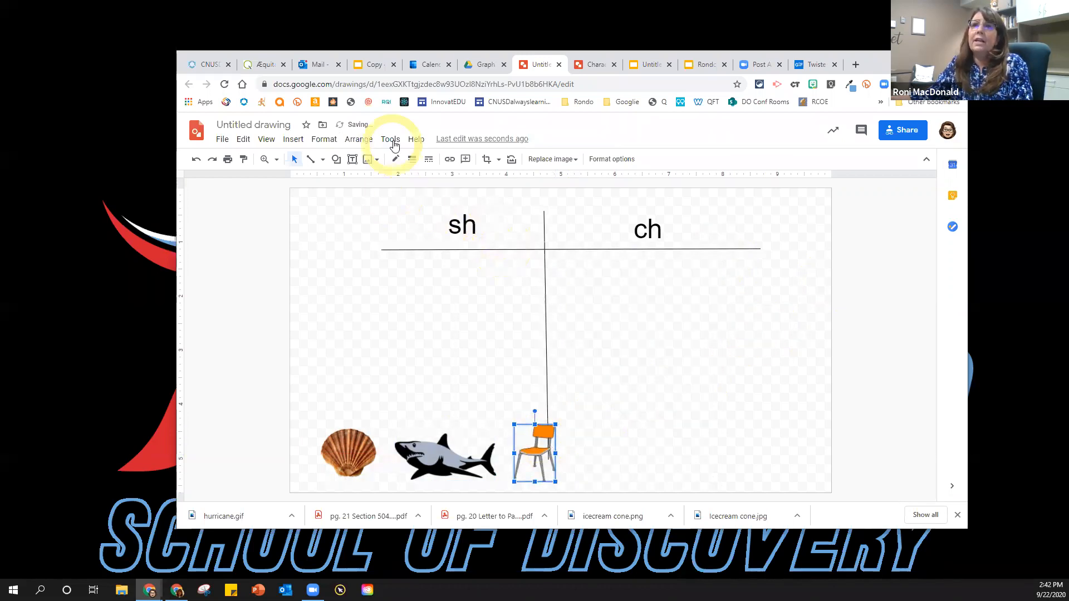
Search the web for images of "transparent tooth" to insert in the drawing
{"action": "left_click", "coordinate": [377, 160]}
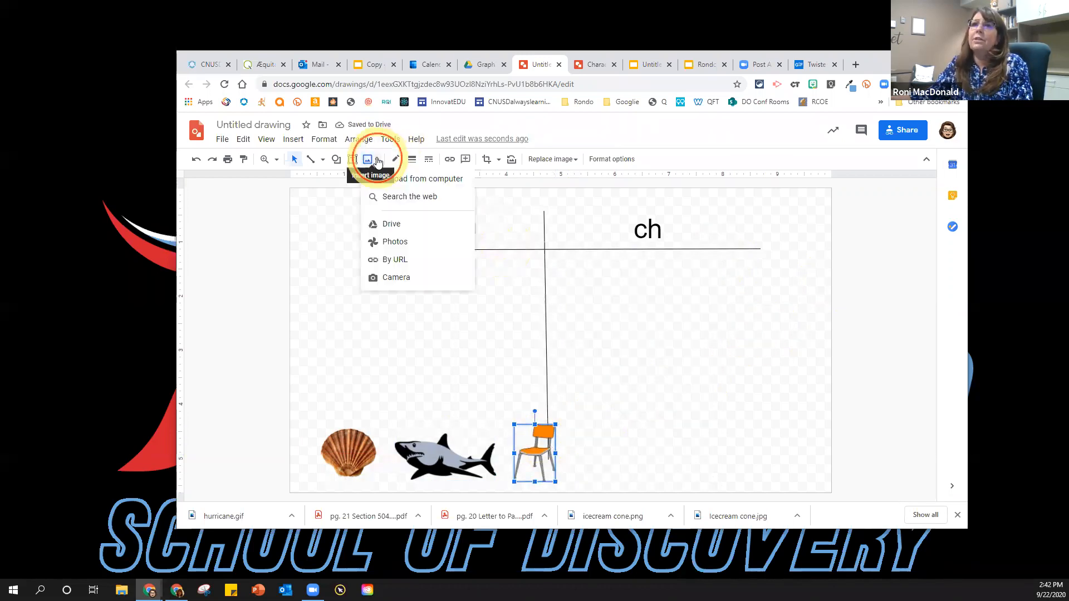
{"action": "left_click", "coordinate": [405, 198]}
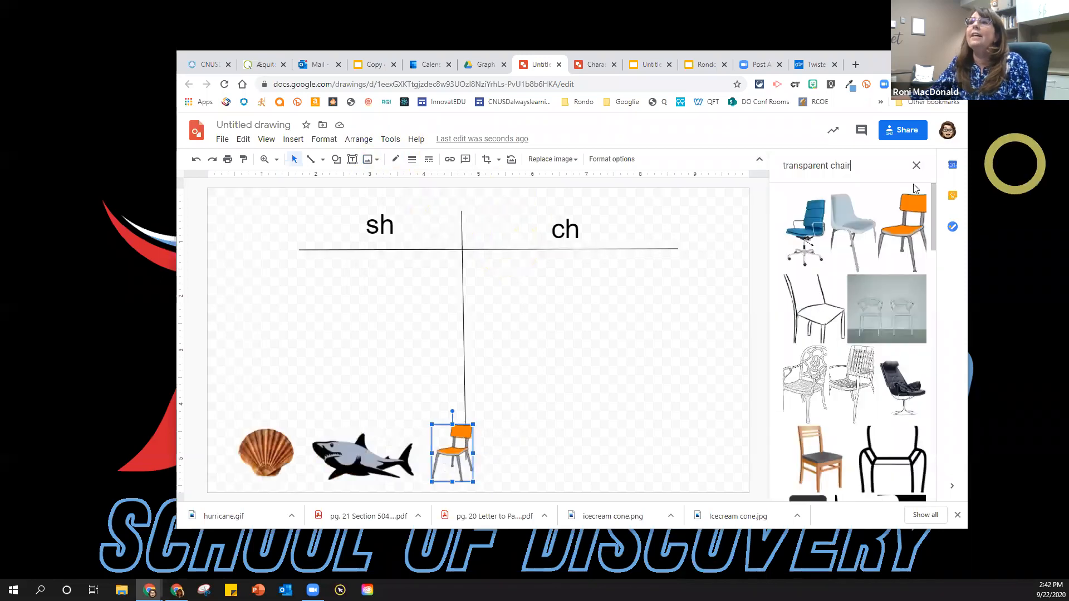
{"action": "left_click", "coordinate": [890, 165]}
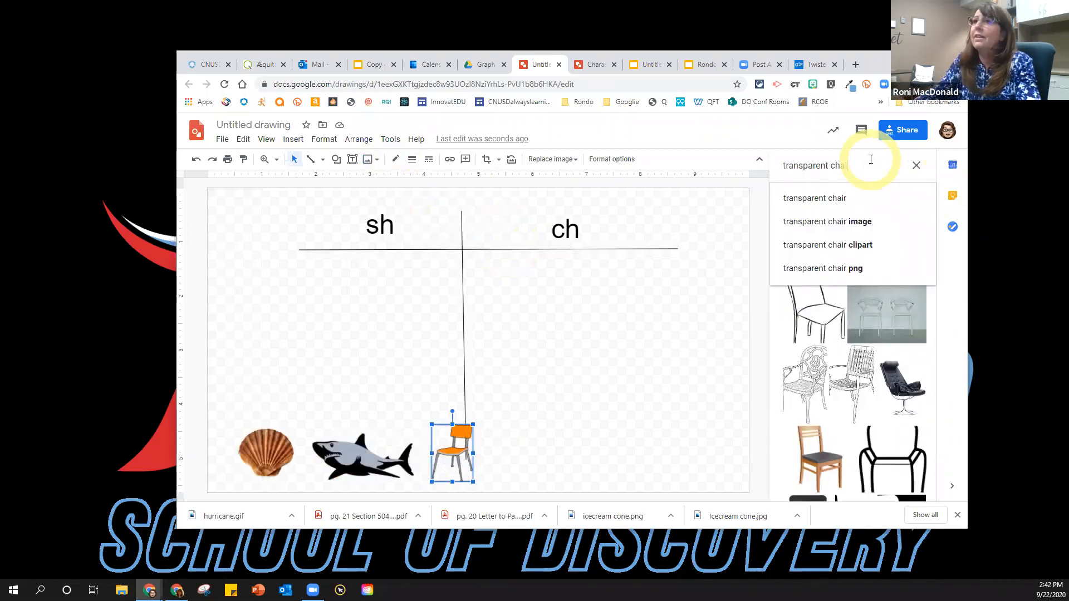
{"action": "type", "text": "tooth"}
{"action": "key", "text": "Return"}
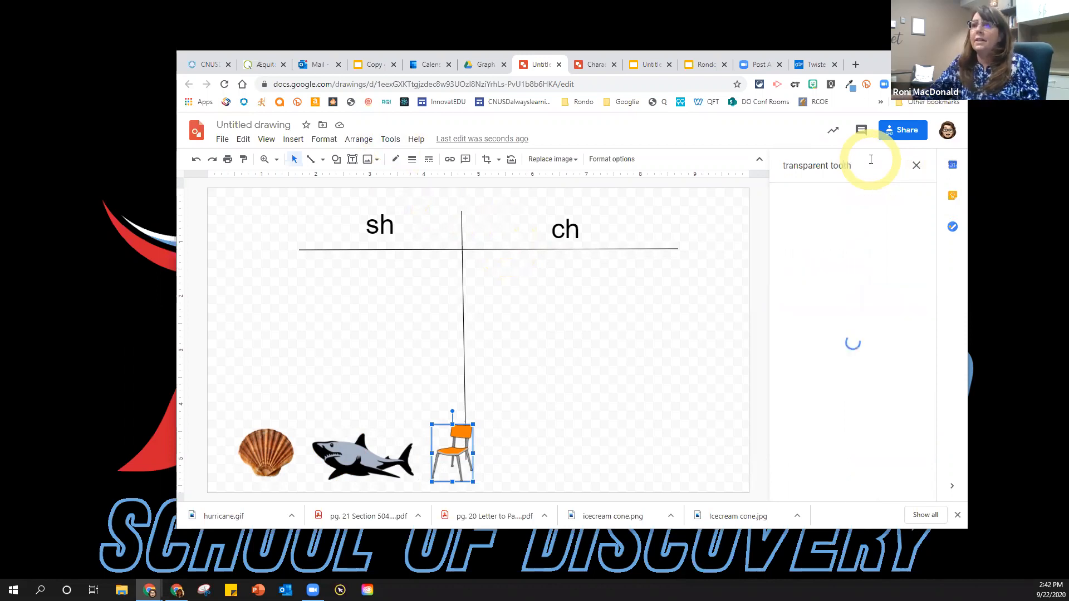